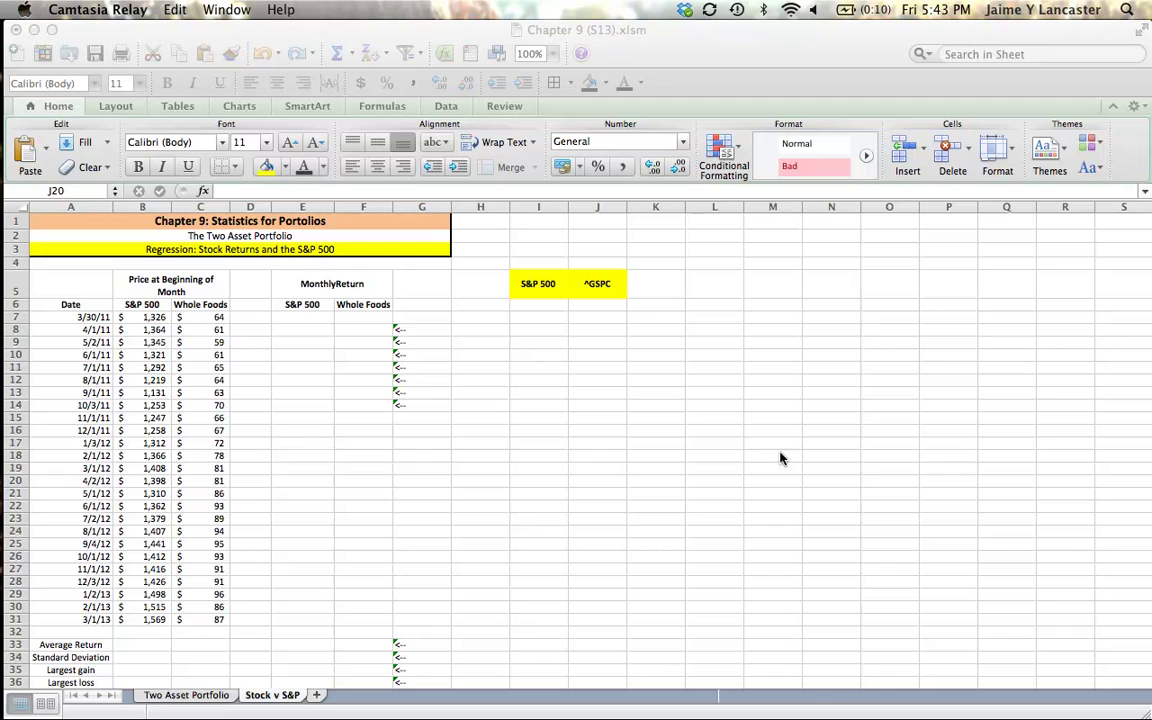
- Apply a thick box border around the highlighted S&P 500 and ^GSPC cells, I5:J5
{"action": "left_click", "coordinate": [548, 287]}
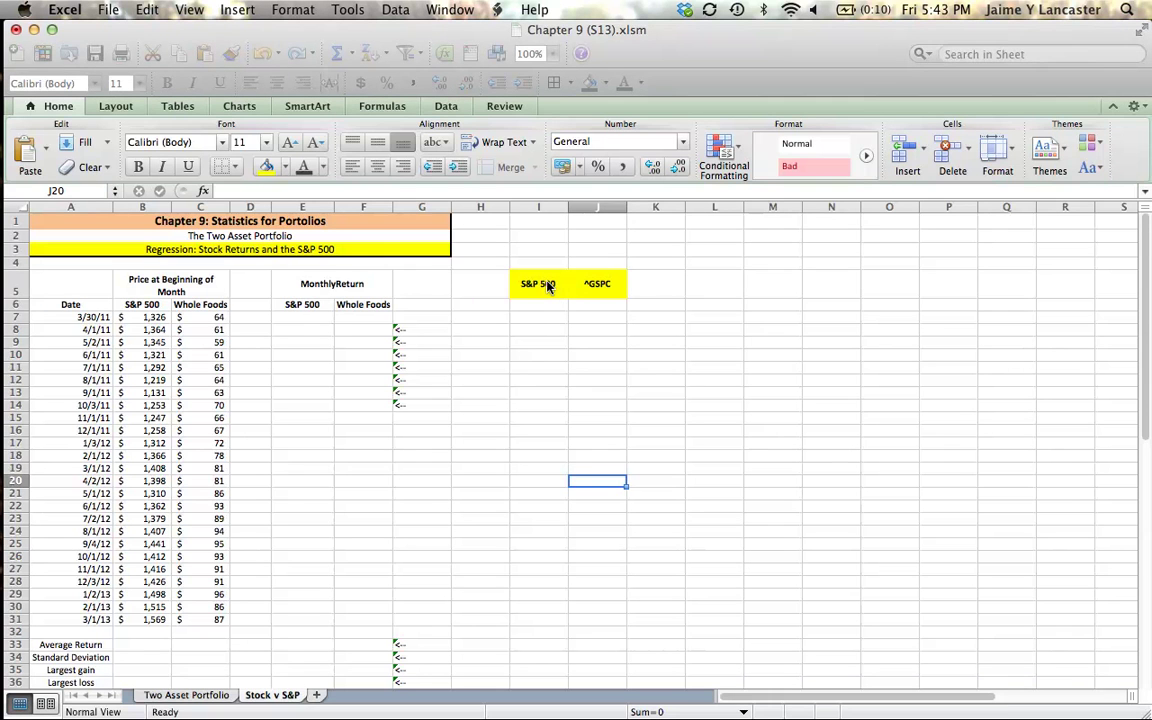
{"action": "left_click_drag", "start_coordinate": [548, 287], "coordinate": [599, 285]}
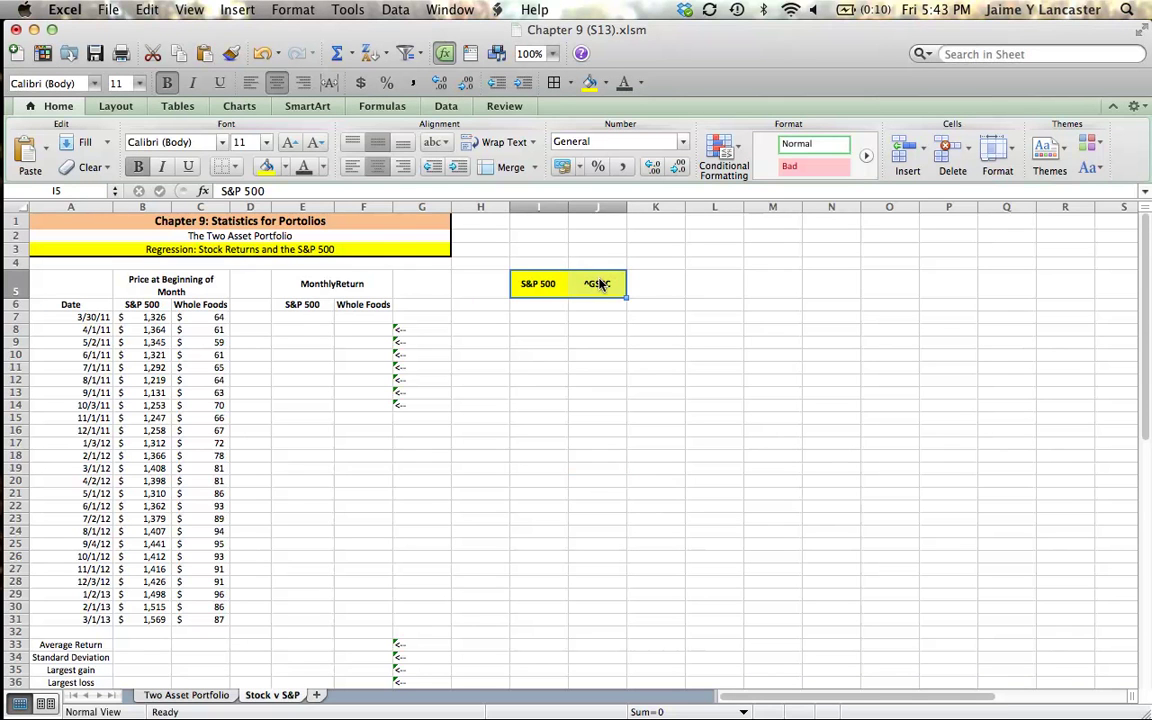
{"action": "left_click", "coordinate": [237, 170]}
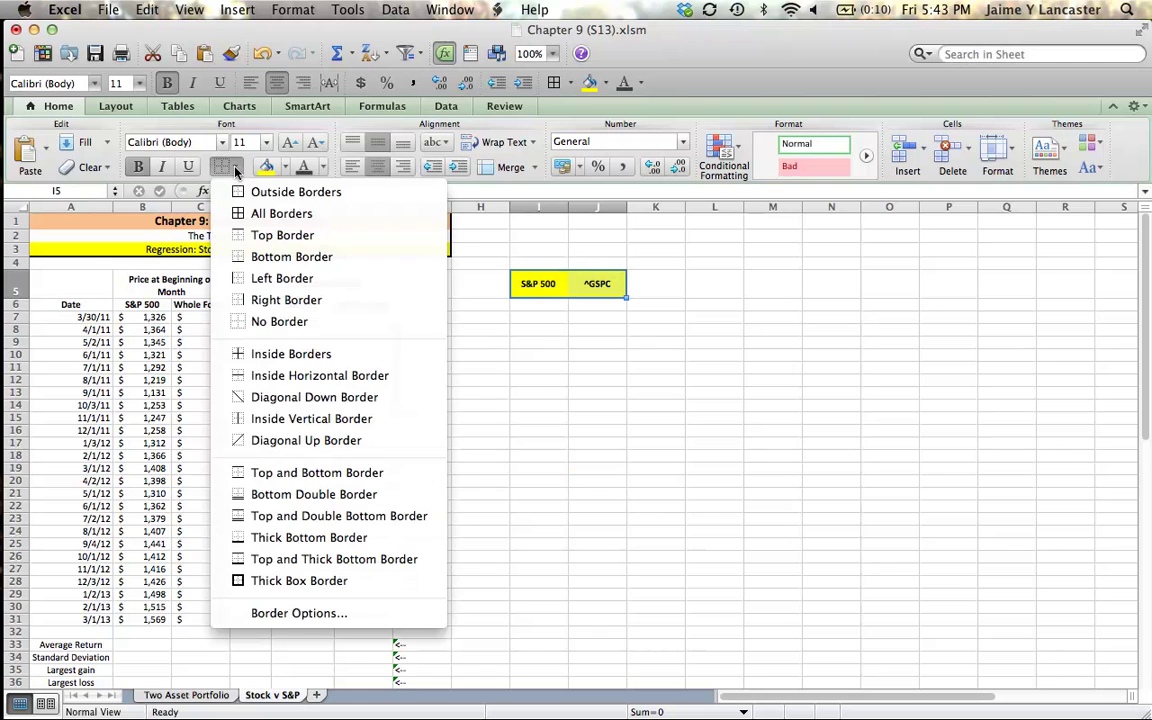
{"action": "left_click", "coordinate": [295, 583]}
{"action": "left_click", "coordinate": [595, 555]}
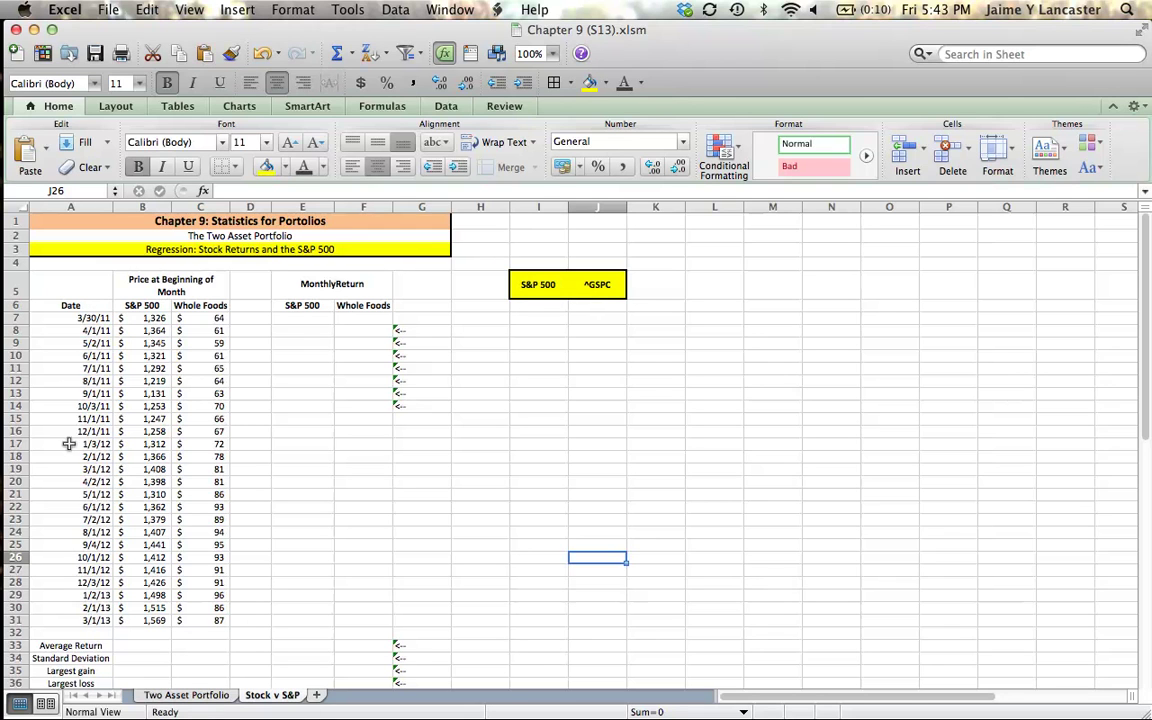
- Delete the entire row 7 holding the 3/30/11 prices
{"action": "left_click", "coordinate": [60, 318]}
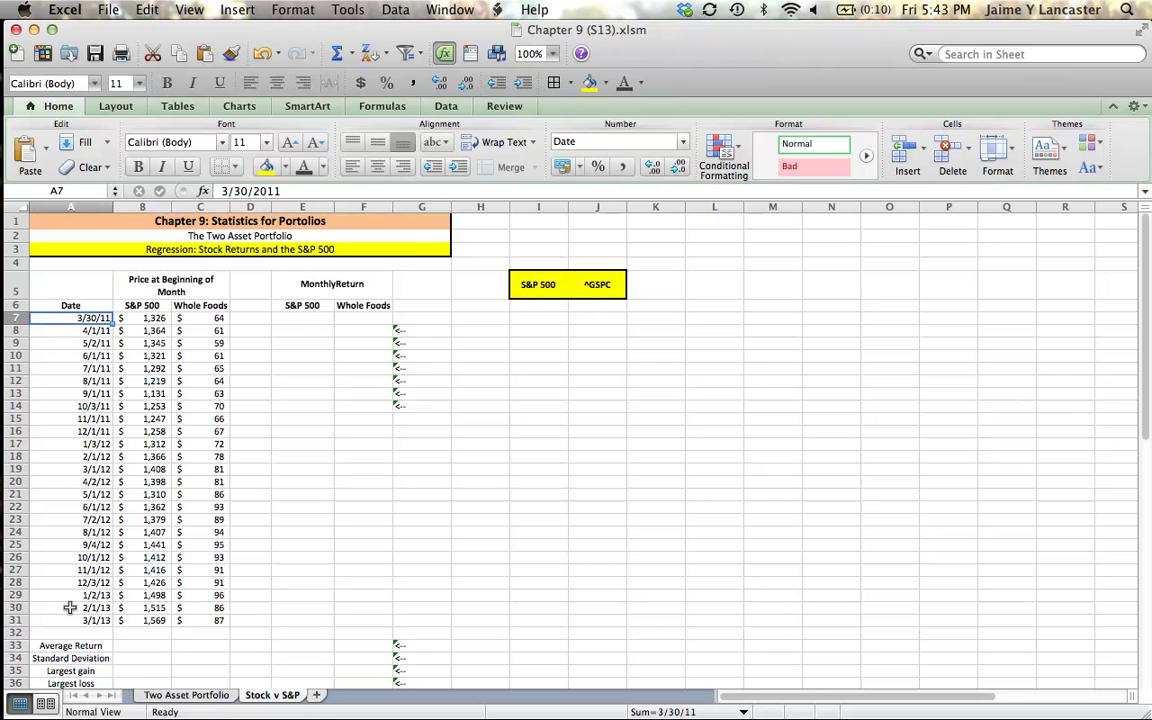
{"action": "left_click", "coordinate": [16, 318]}
{"action": "right_click", "coordinate": [16, 318]}
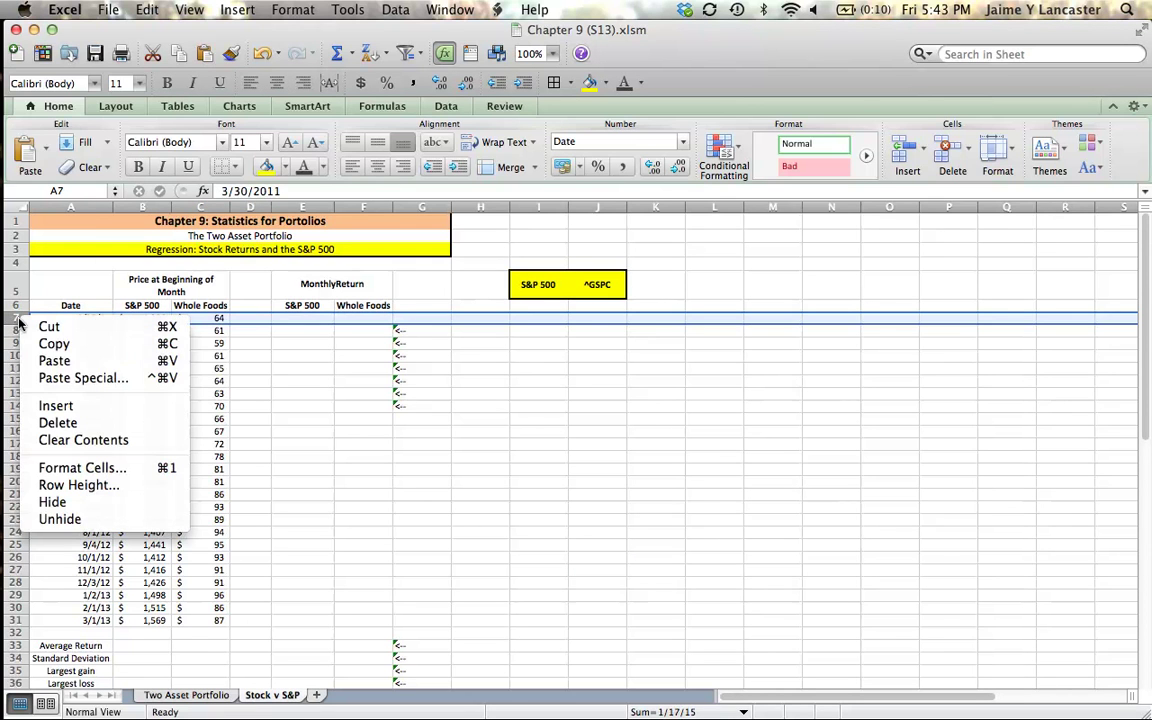
{"action": "left_click", "coordinate": [55, 425]}
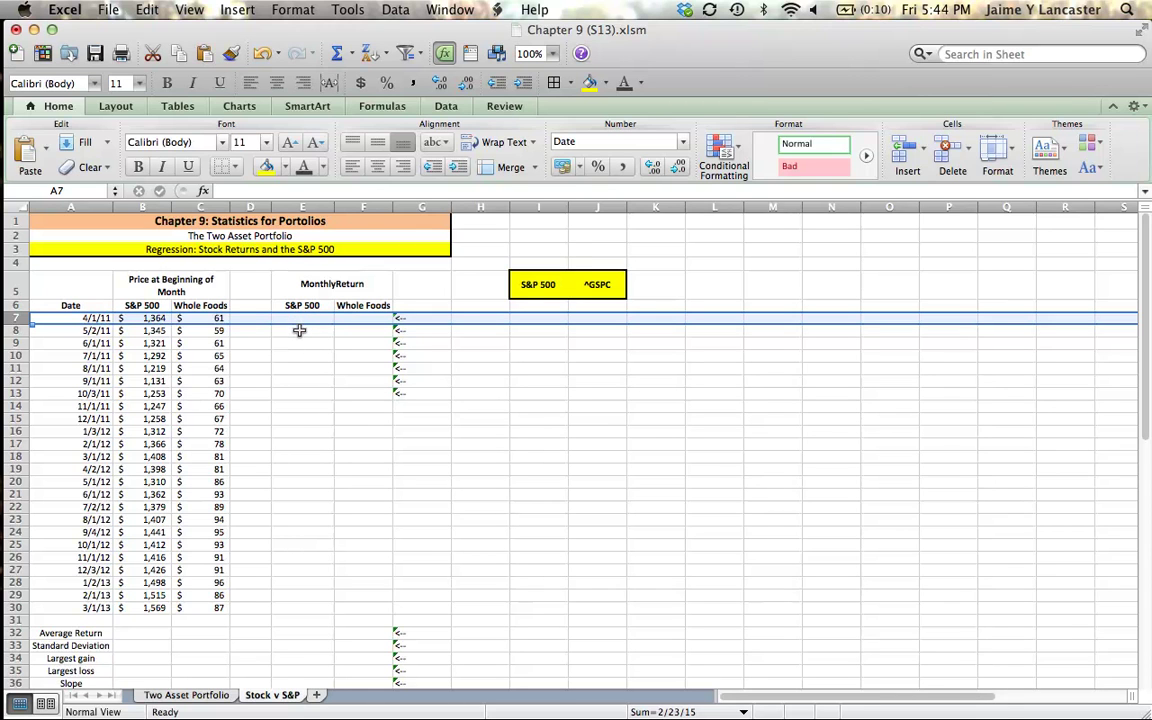
- Enter the S&P 500 monthly return formula =B8/B7-1 in E8
{"action": "left_click", "coordinate": [299, 330]}
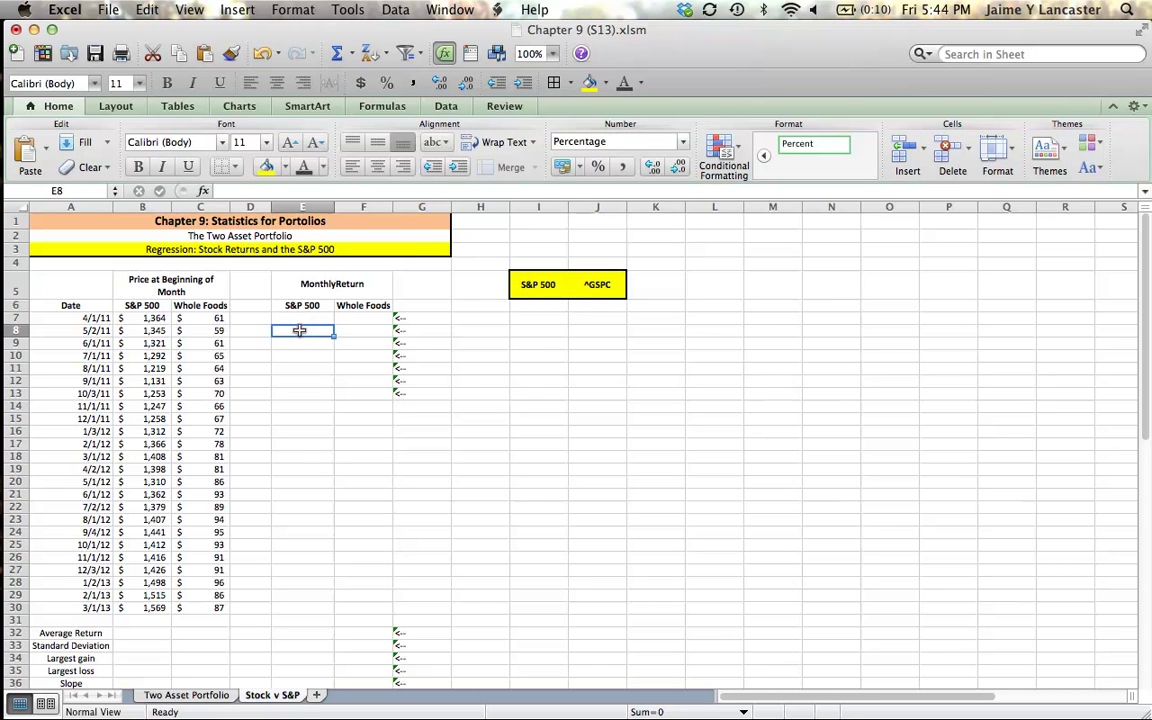
{"action": "type", "text": "="}
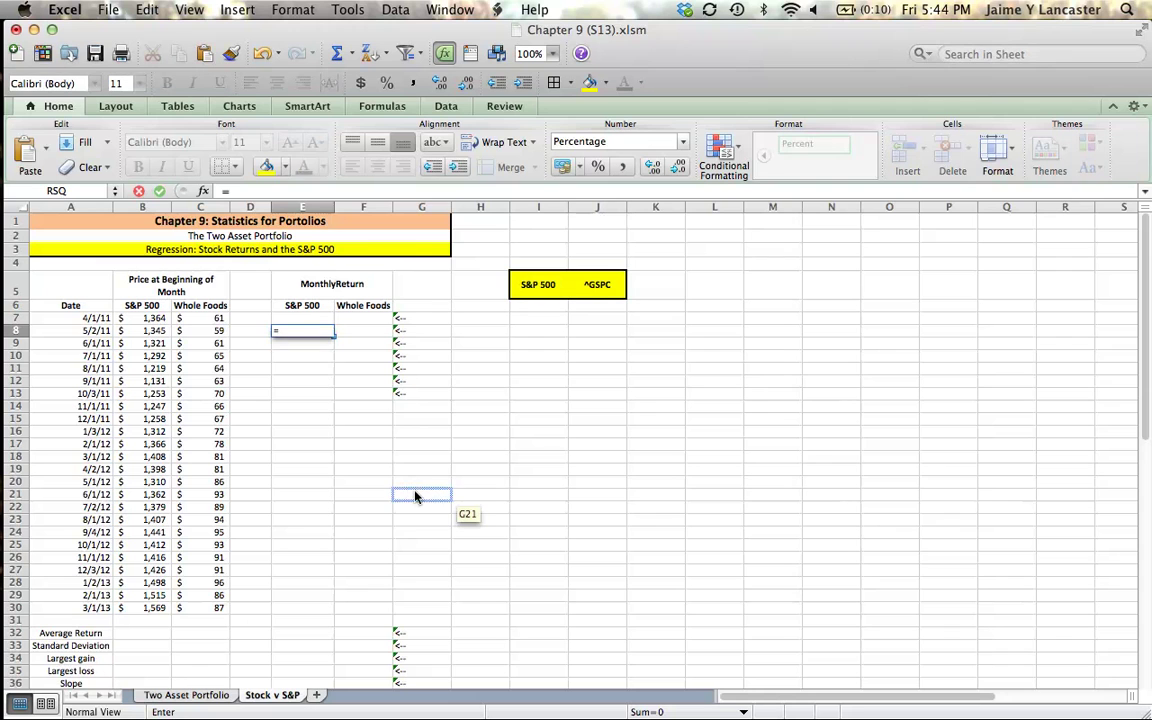
{"action": "left_click", "coordinate": [151, 331]}
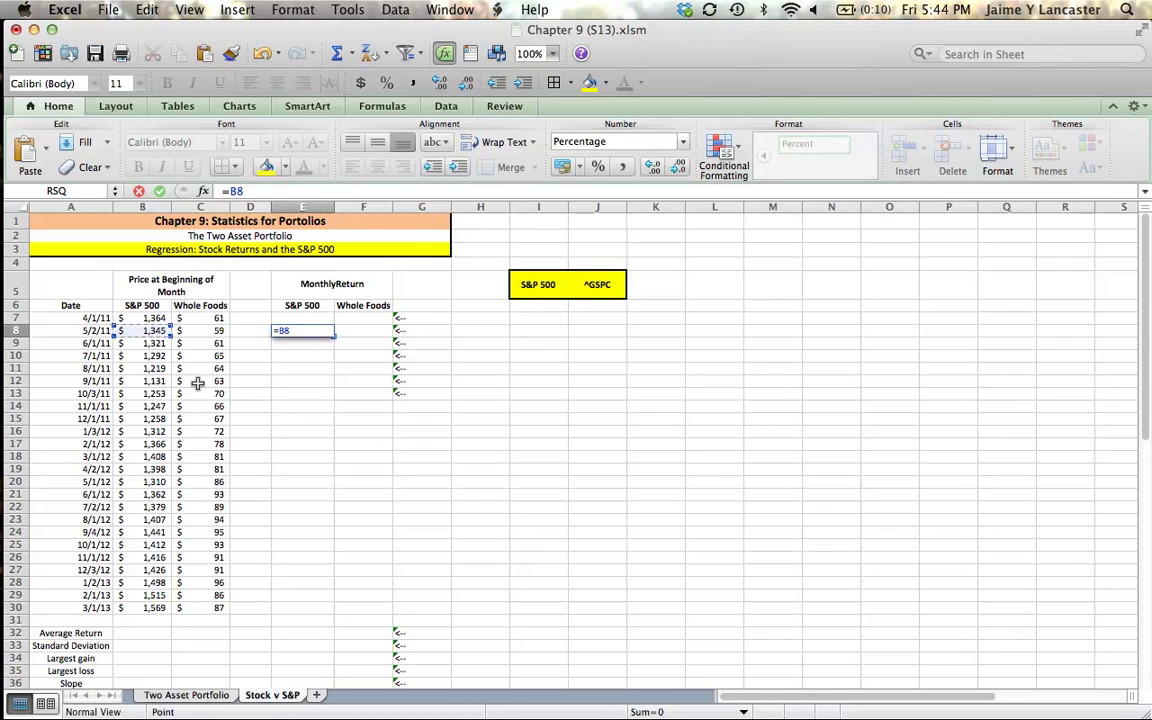
{"action": "type", "text": "/"}
{"action": "left_click", "coordinate": [157, 318]}
{"action": "type", "text": "-1"}
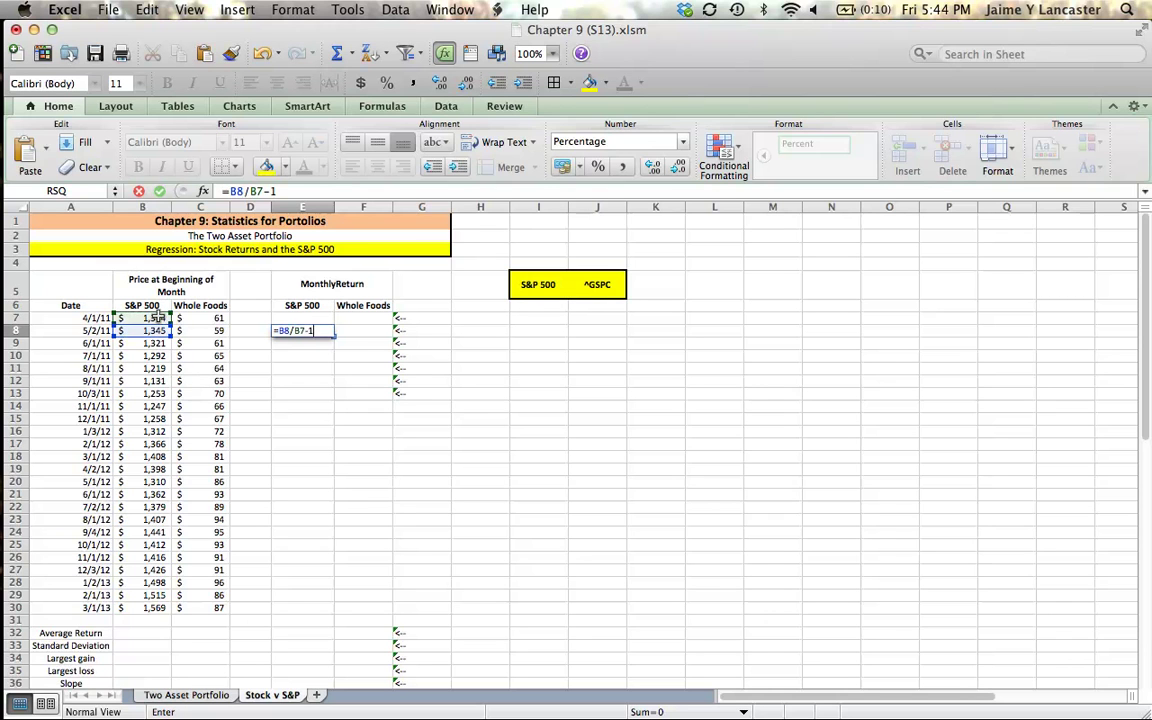
{"action": "key", "text": "Return"}
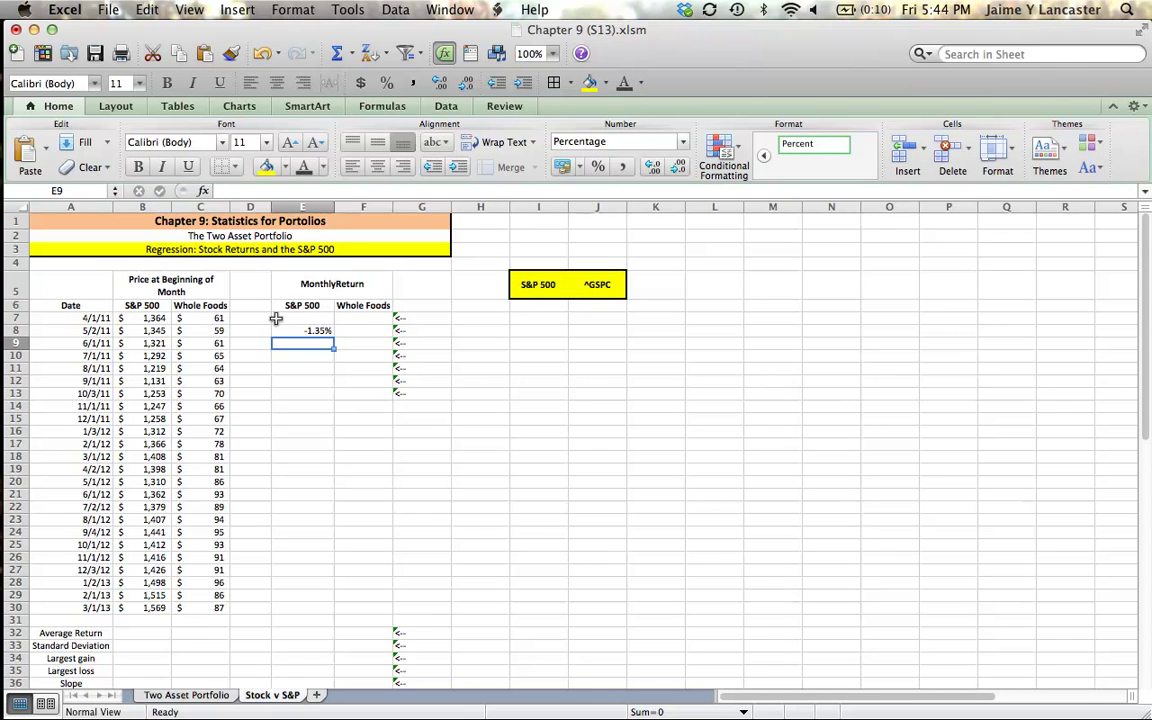
- Fill the E8 return formula down to row 30 and across to column F, and clear the leftover arrow in G7
{"action": "left_click", "coordinate": [314, 330]}
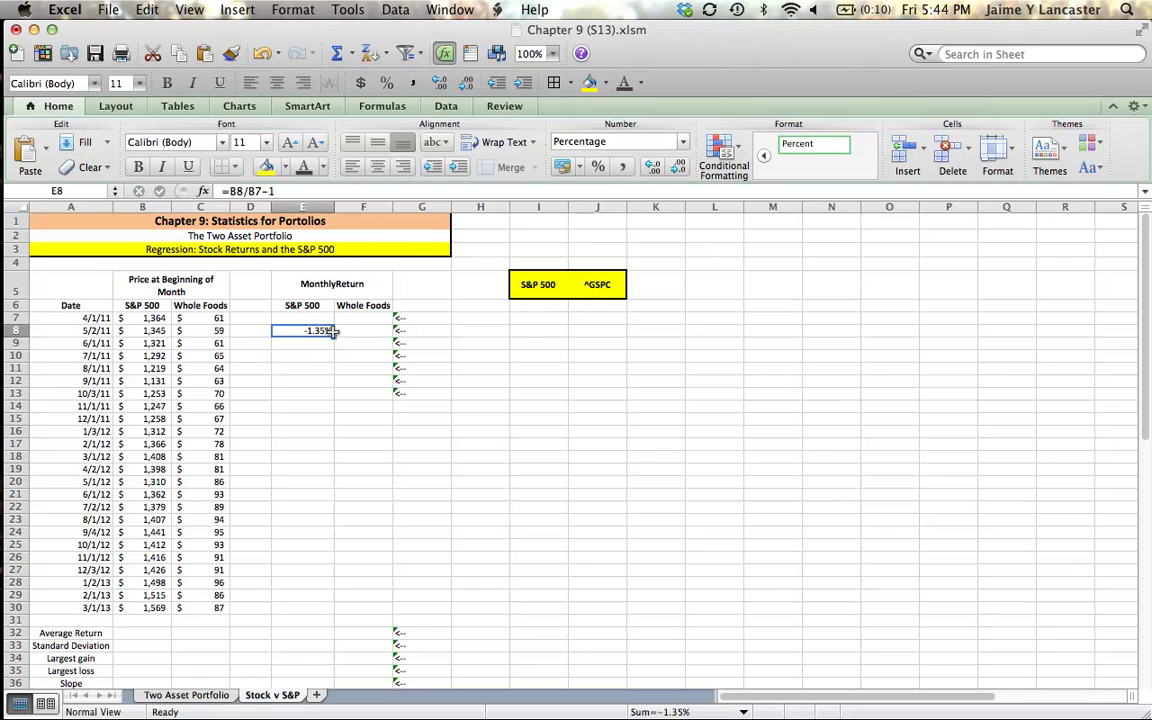
{"action": "left_click_drag", "start_coordinate": [334, 337], "coordinate": [326, 611]}
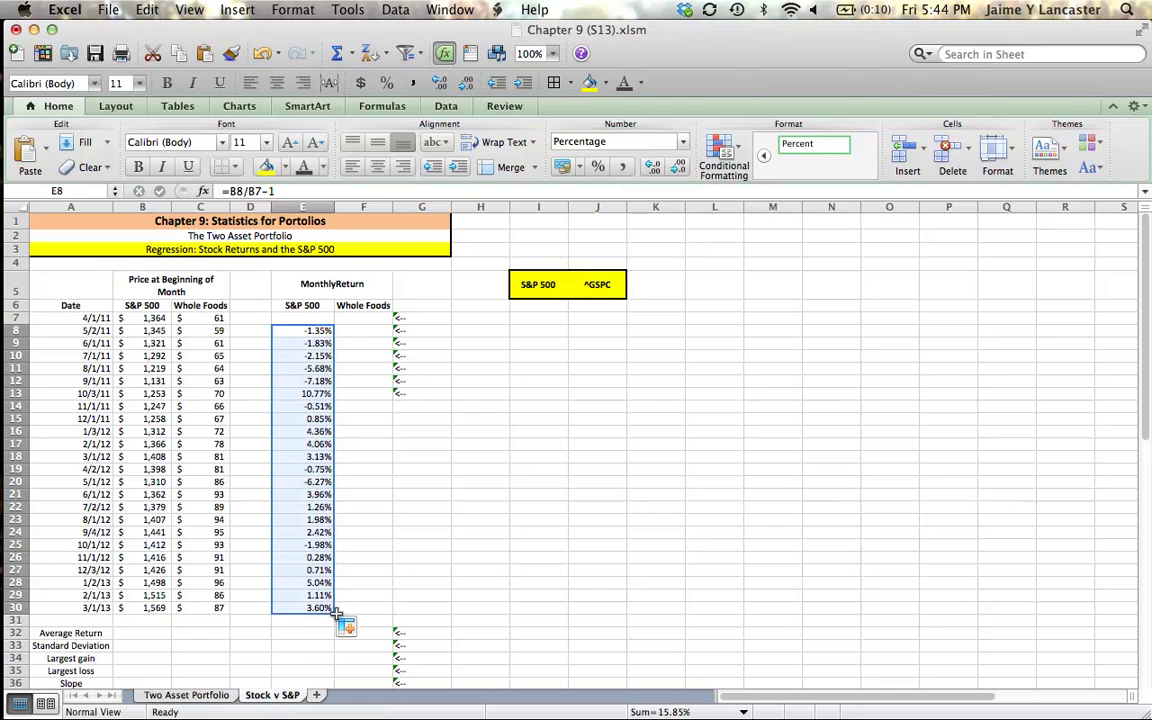
{"action": "left_click_drag", "start_coordinate": [334, 613], "coordinate": [392, 612]}
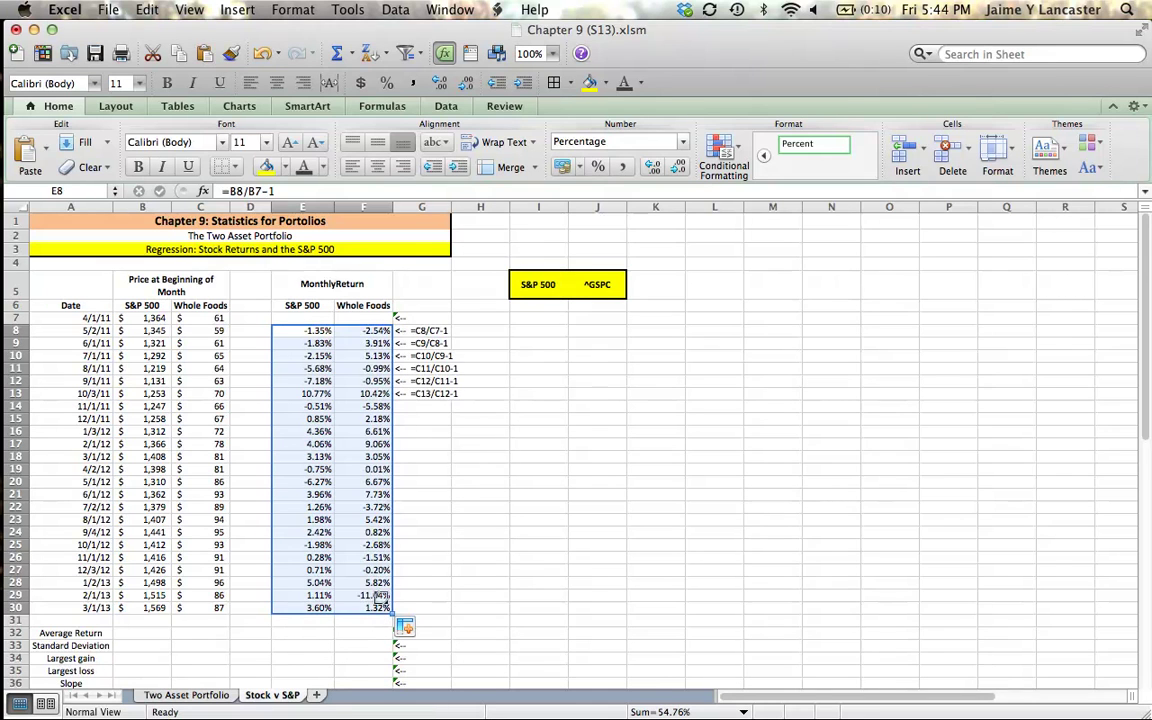
{"action": "left_click", "coordinate": [405, 317]}
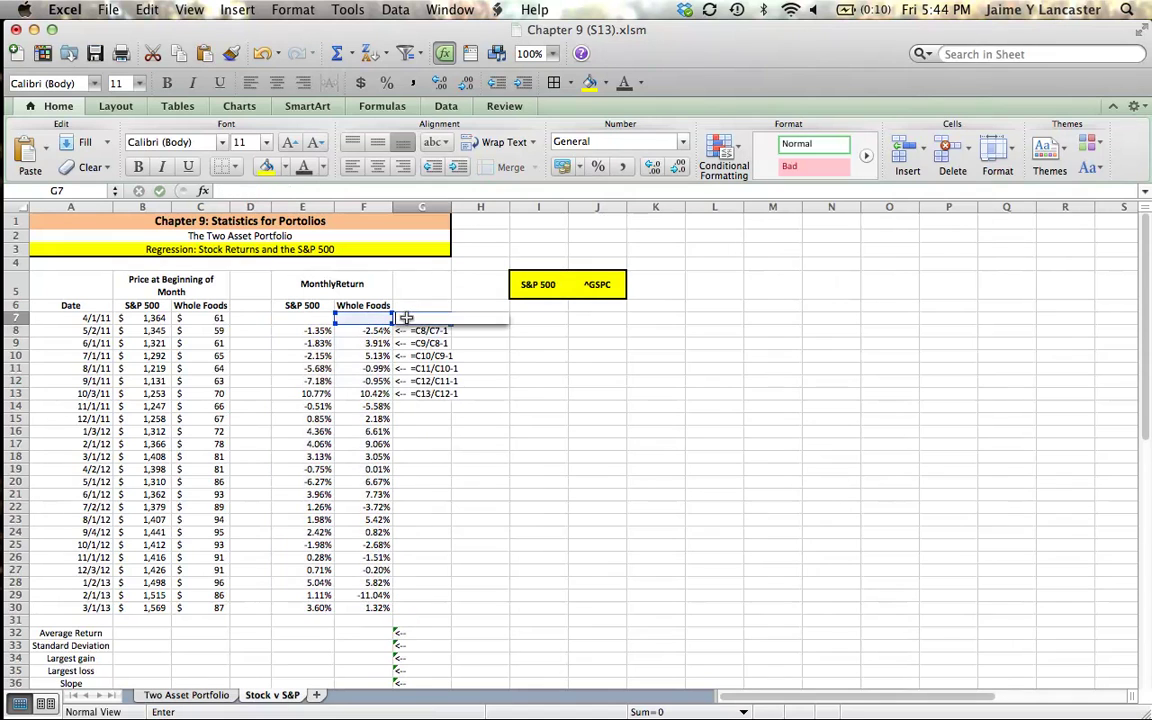
{"action": "left_click", "coordinate": [544, 447]}
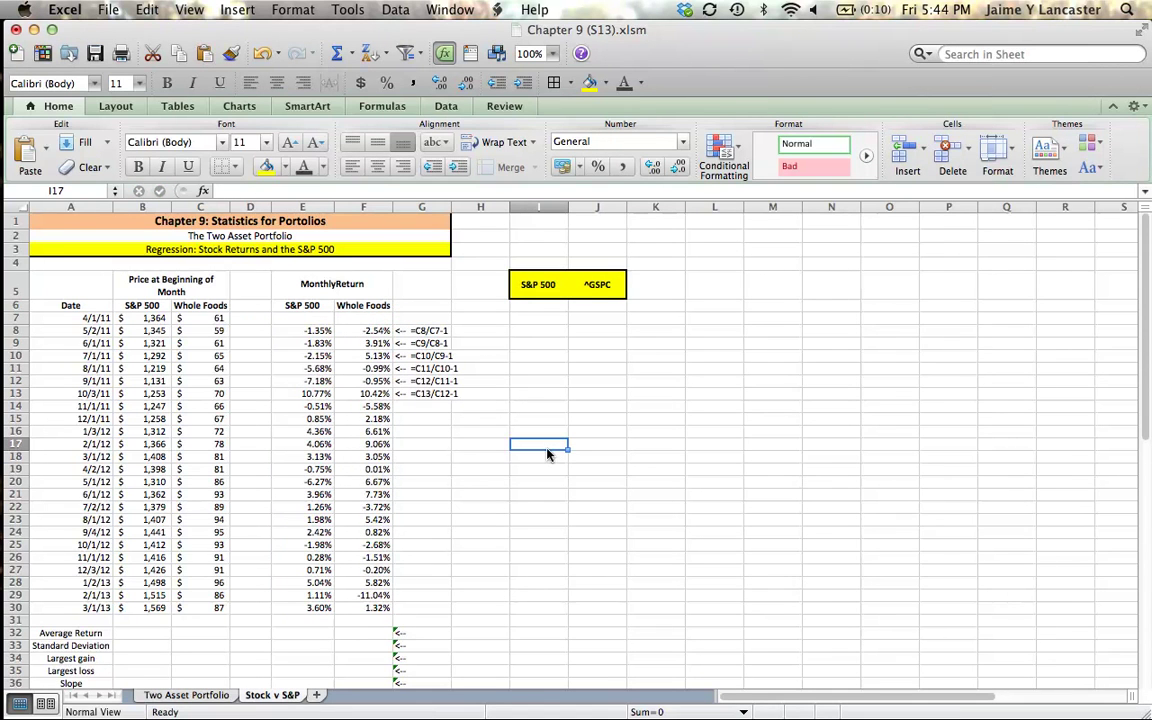
- Undo the clearing of G7, the filled returns and the formula entered in E8
{"action": "key", "text": "super+z"}
{"action": "key", "text": "super+z"}
{"action": "key", "text": "super+z"}
{"action": "key", "text": "super+z"}
{"action": "key", "text": "super+z"}
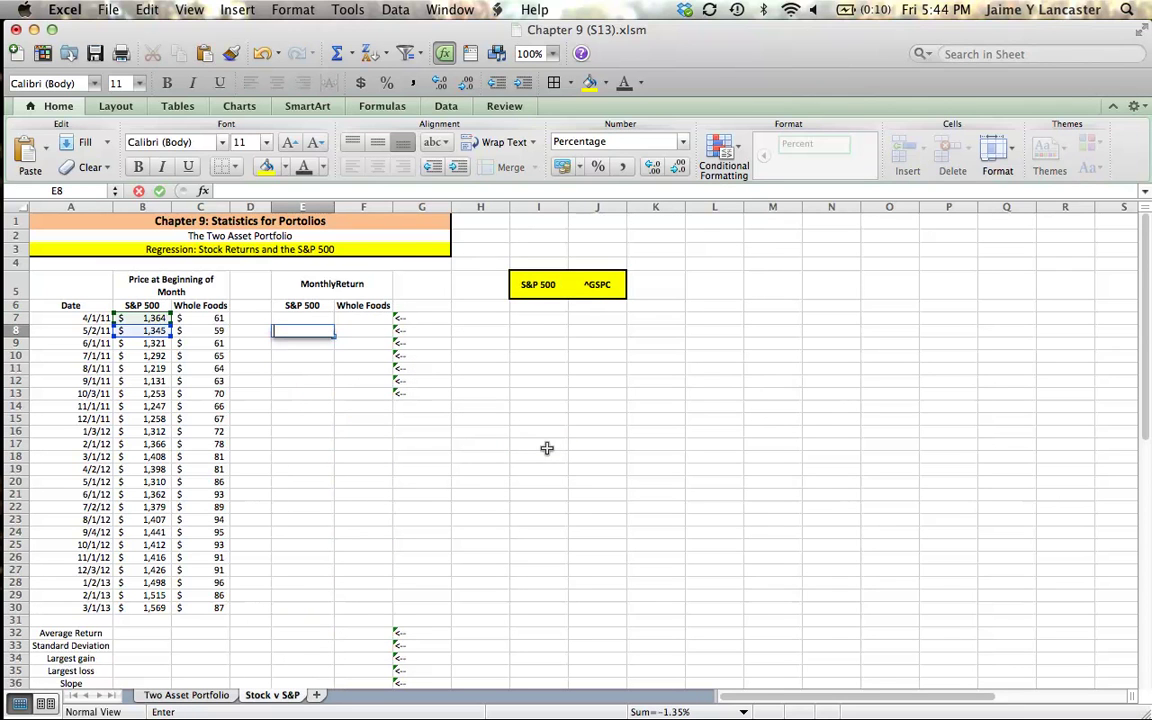
{"action": "key", "text": "super+z"}
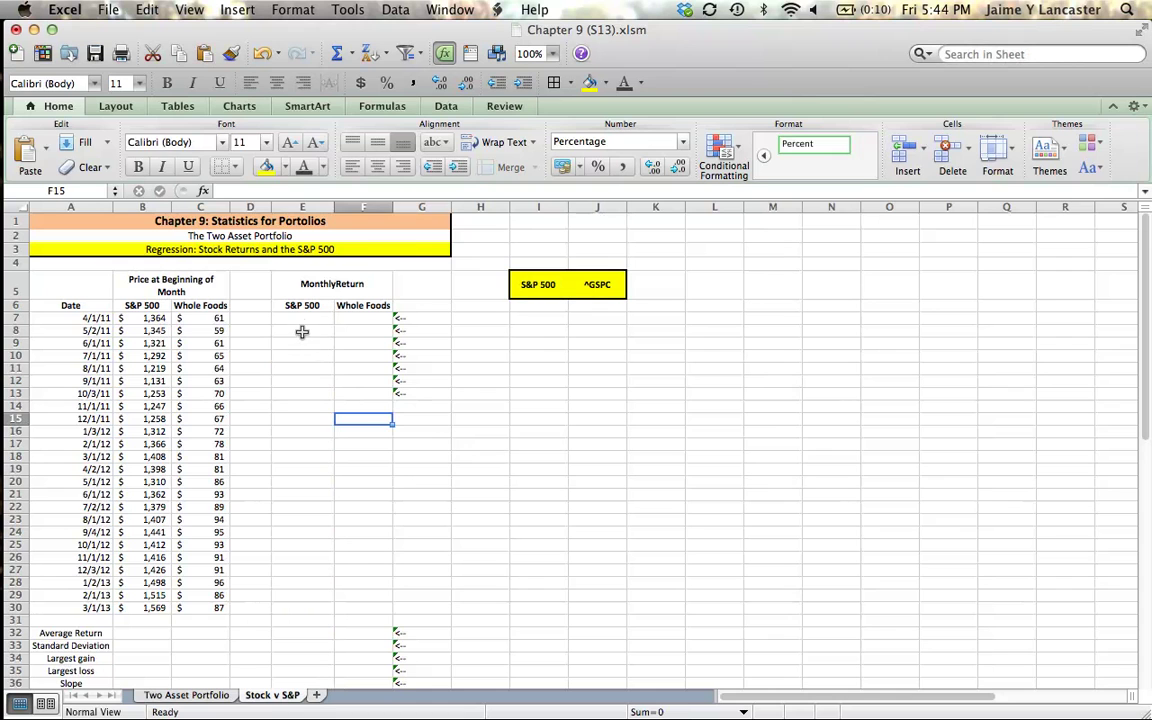
- Calculate the S&P 500 return for 5/2/11 in E8 with =B8/B7-1
{"action": "left_click", "coordinate": [302, 331]}
{"action": "type", "text": "="}
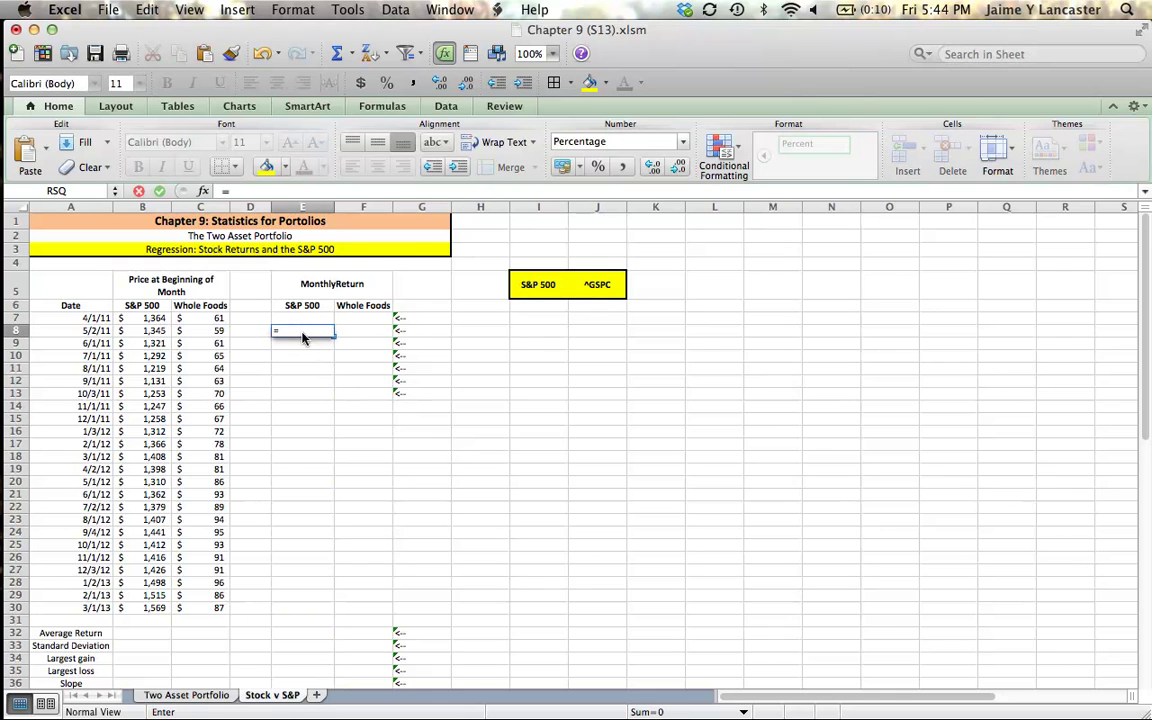
{"action": "left_click", "coordinate": [152, 331]}
{"action": "type", "text": "/"}
{"action": "left_click", "coordinate": [152, 318]}
{"action": "type", "text": "-1"}
{"action": "key", "text": "Return"}
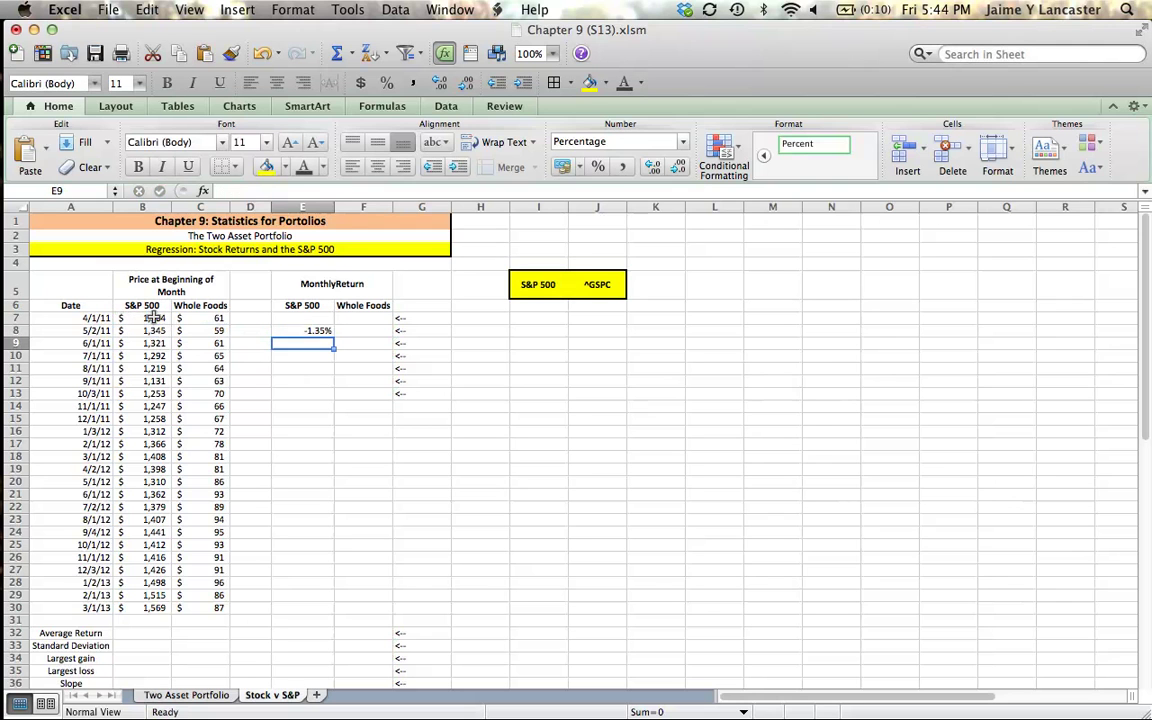
- Copy the E8 formula through F30 for both the S&P 500 and Whole Foods, and clear the arrow in G7
{"action": "left_click", "coordinate": [301, 330]}
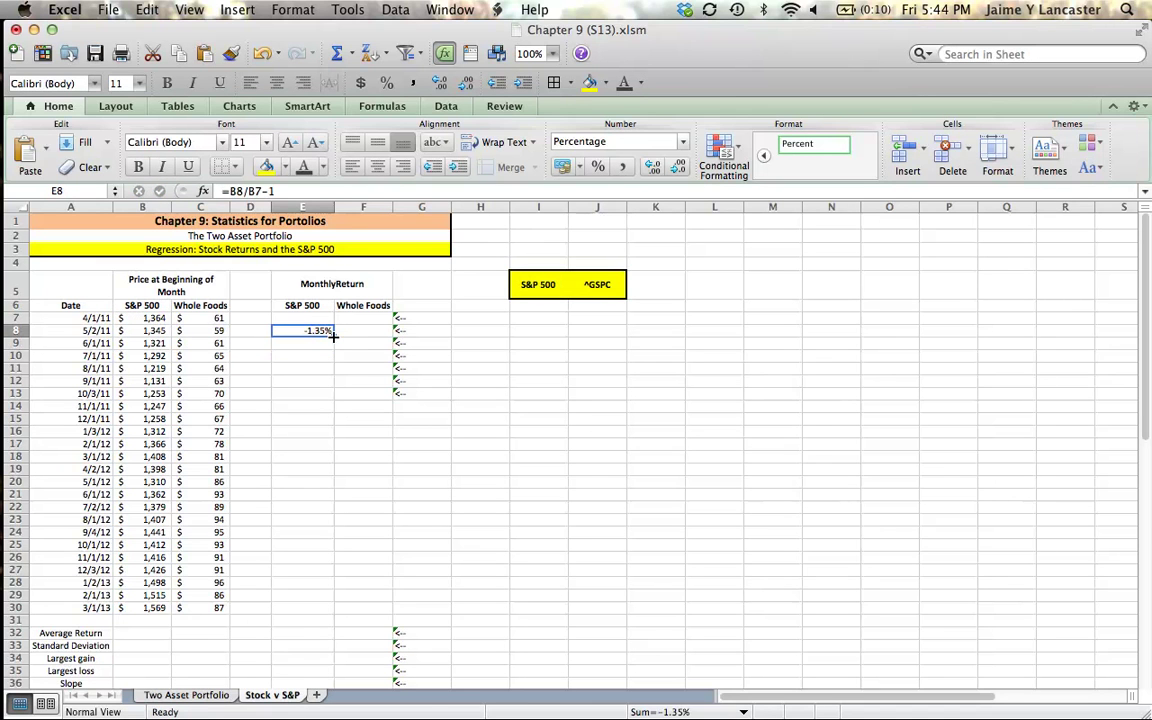
{"action": "left_click_drag", "start_coordinate": [334, 341], "coordinate": [388, 612]}
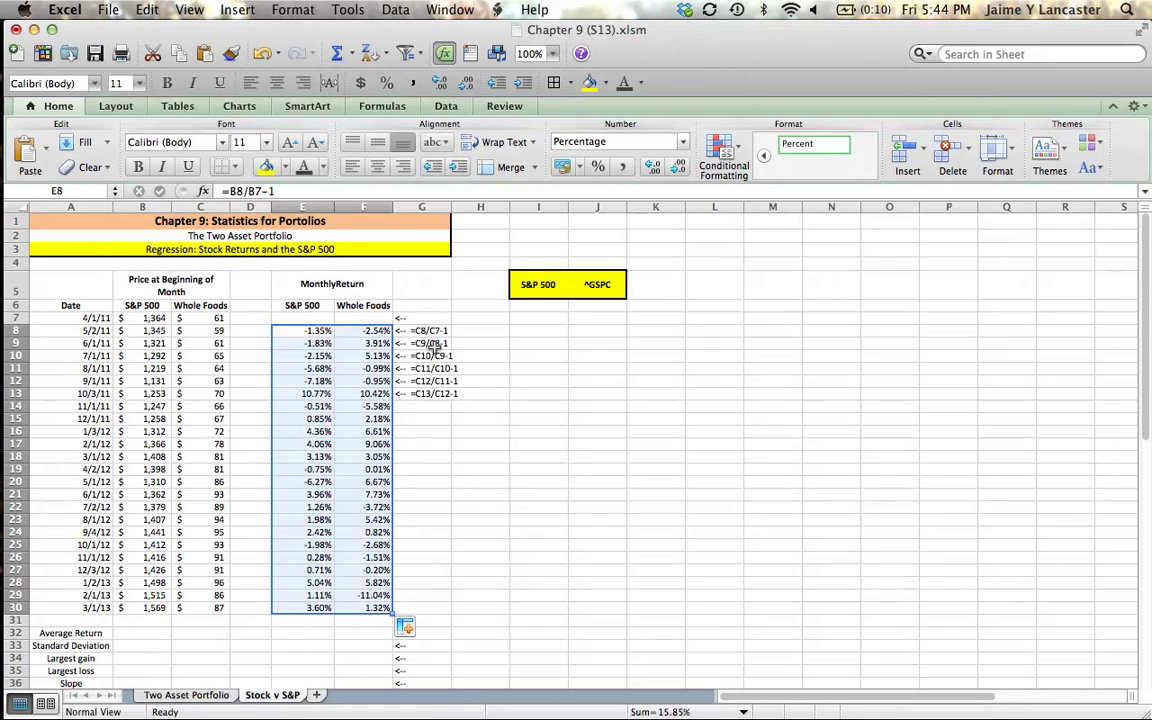
{"action": "left_click", "coordinate": [424, 320]}
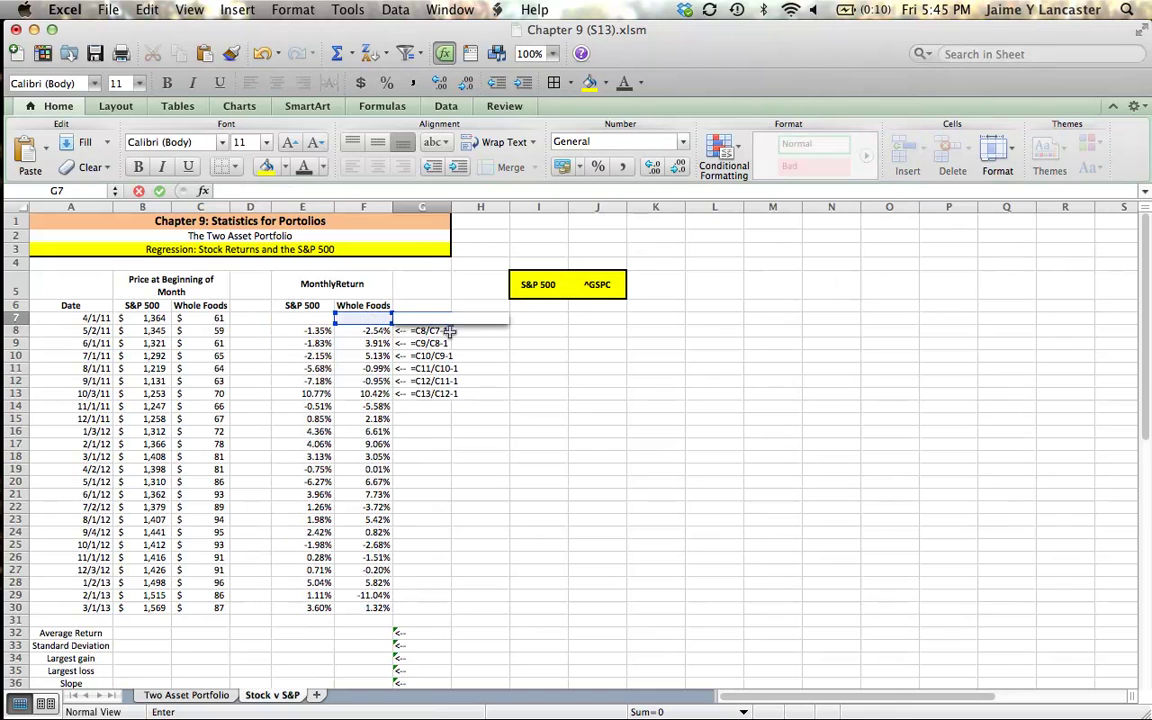
{"action": "left_click", "coordinate": [598, 435]}
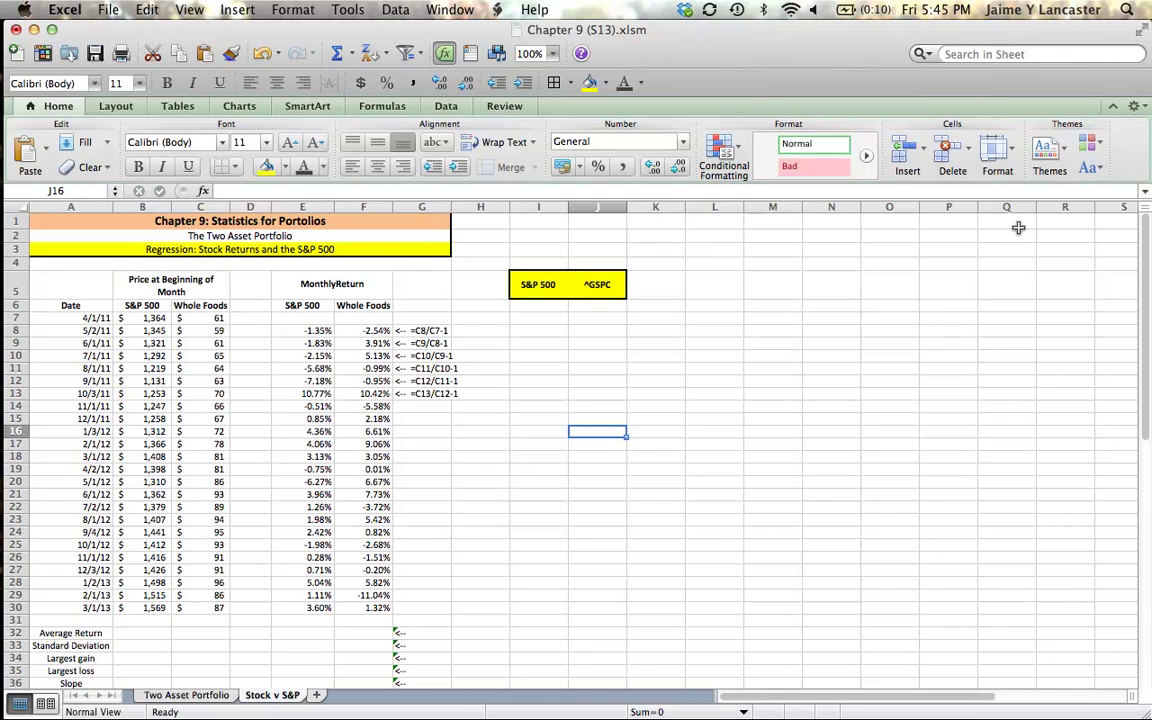
- Collapse the ribbon and review the statistics labels in column A, from Average Return through R-squared
{"action": "left_click", "coordinate": [1115, 107]}
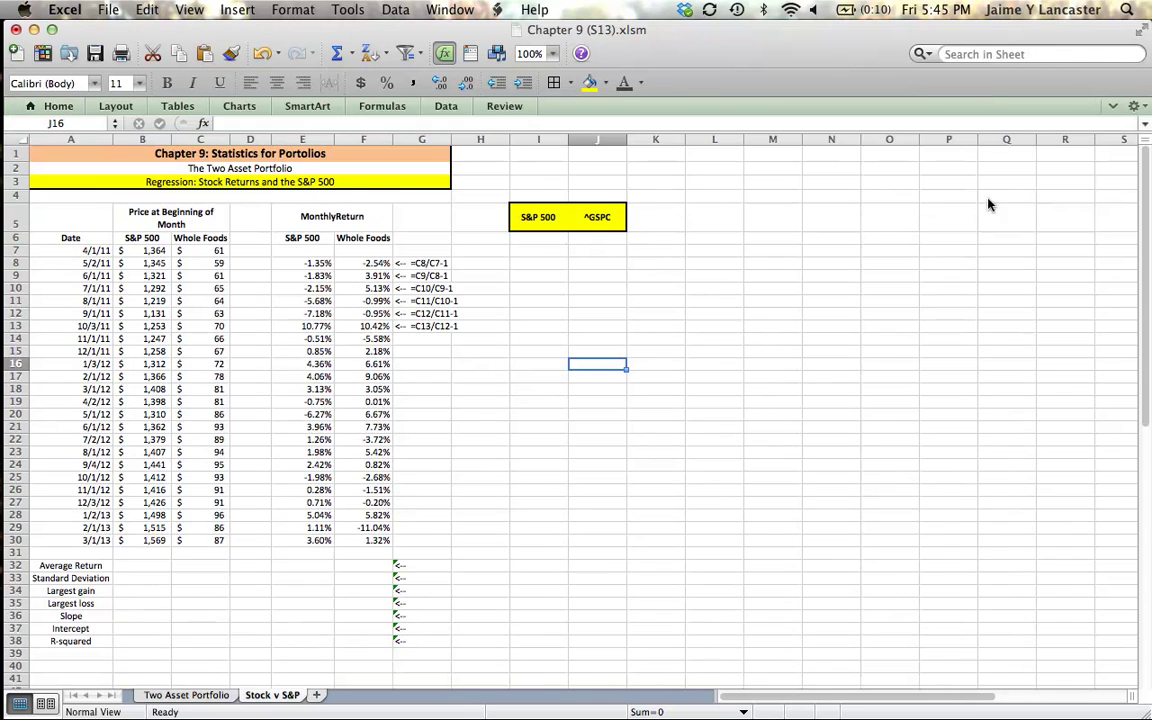
{"action": "left_click", "coordinate": [369, 566]}
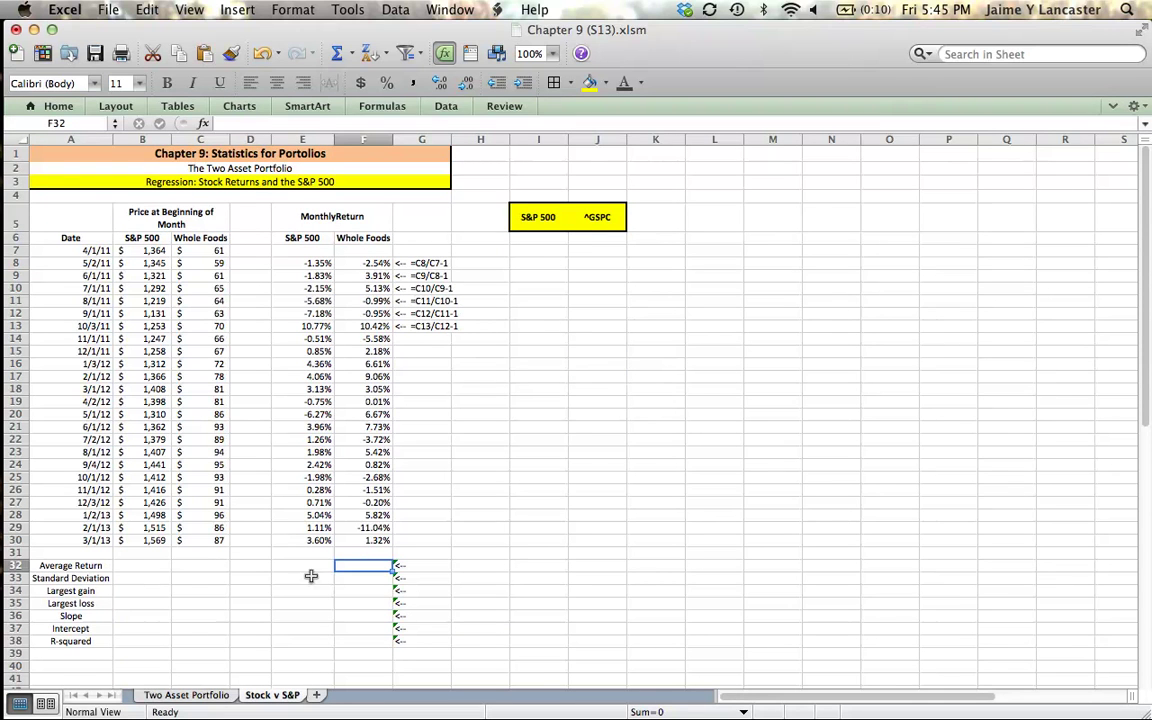
{"action": "left_click", "coordinate": [97, 579]}
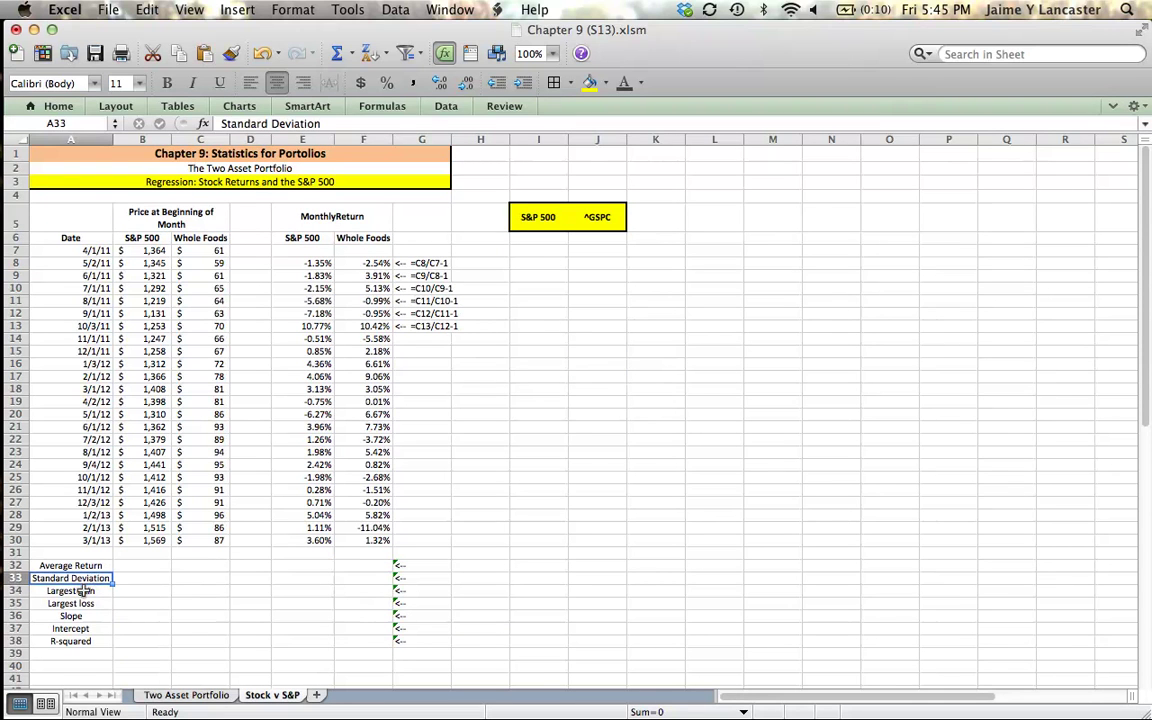
{"action": "left_click", "coordinate": [88, 591]}
{"action": "left_click", "coordinate": [102, 604]}
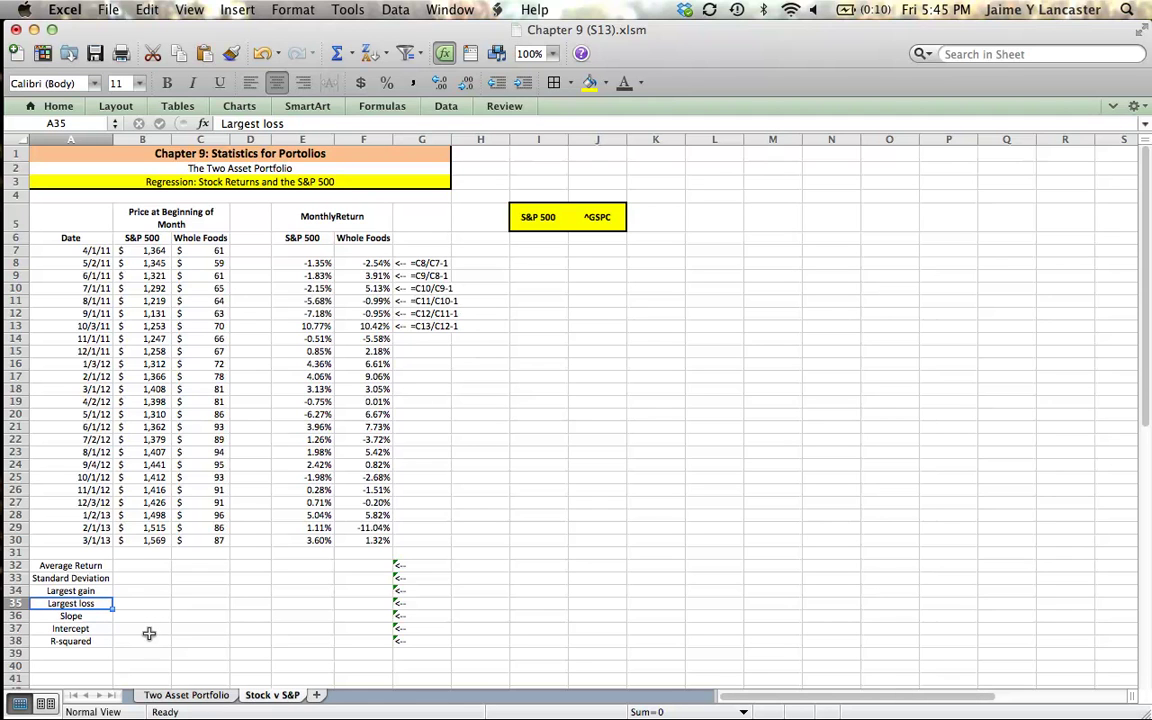
{"action": "key", "text": "Down"}
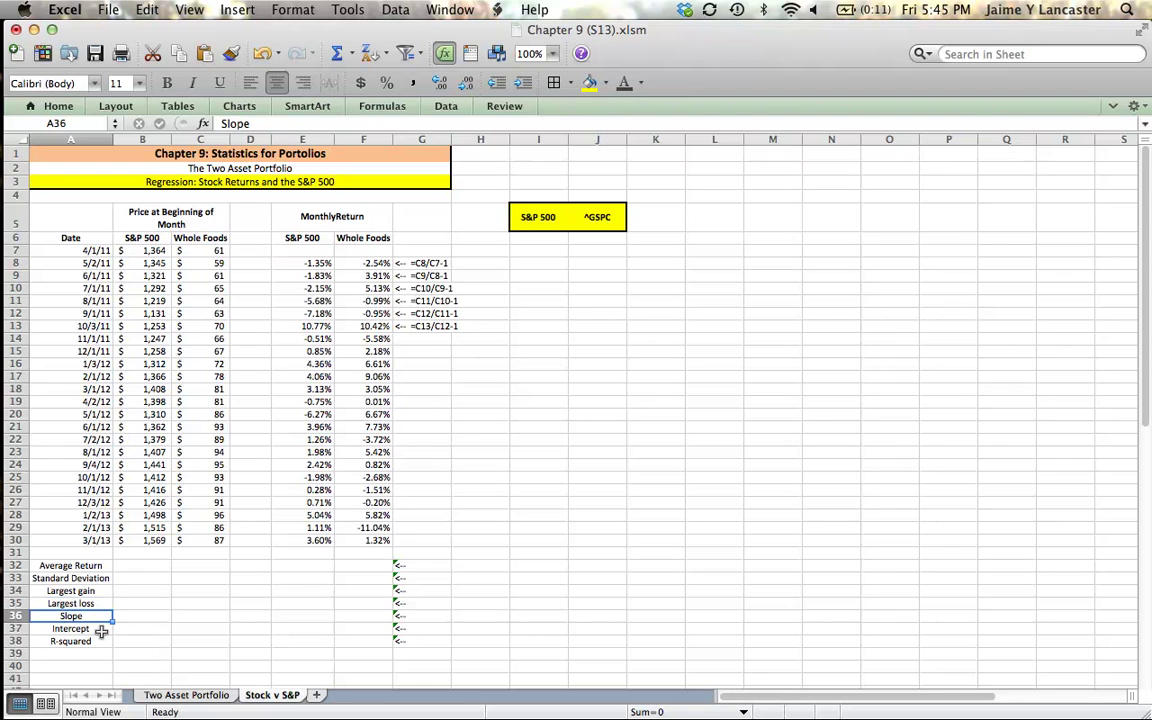
{"action": "left_click", "coordinate": [101, 631]}
{"action": "left_click", "coordinate": [100, 641]}
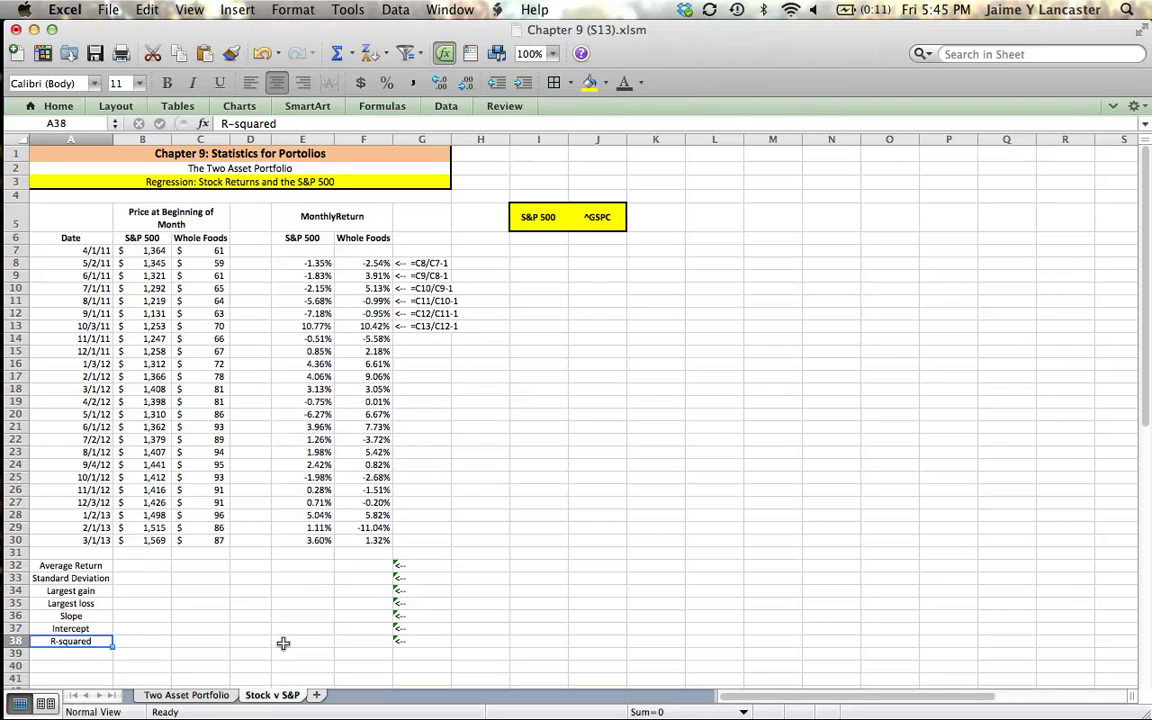
- Calculate the S&P 500 average return in E32 with the AVERAGE function over E8:E30
{"action": "left_click", "coordinate": [311, 567]}
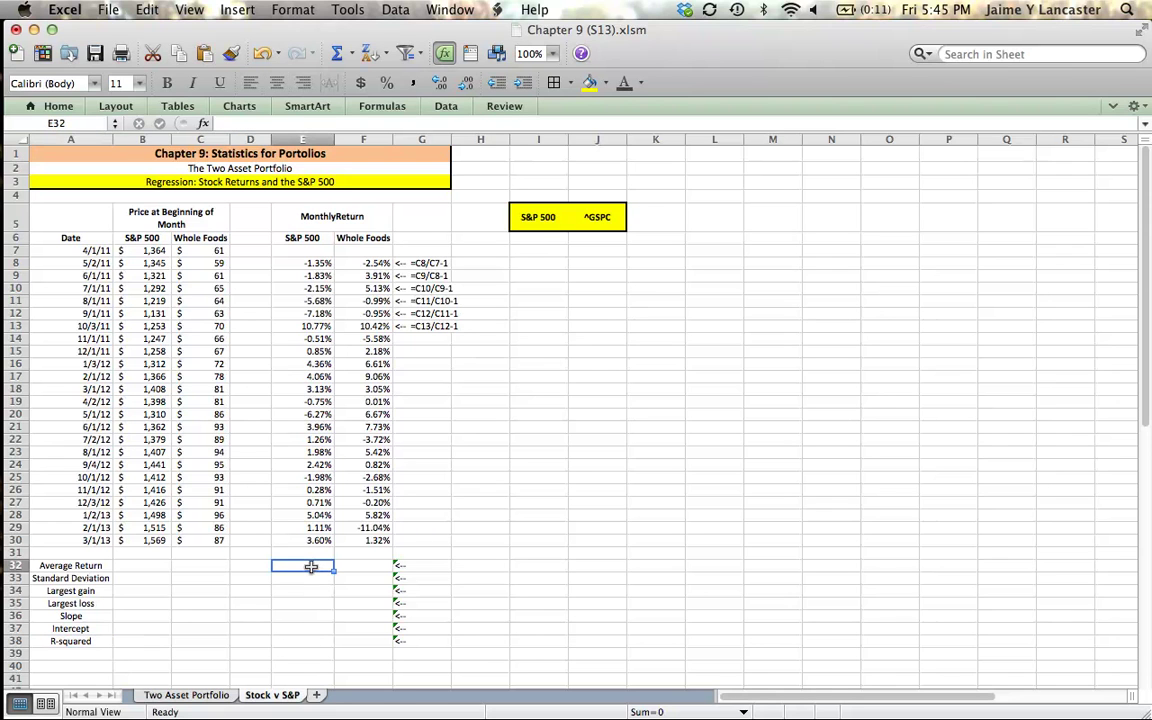
{"action": "type", "text": "=average("}
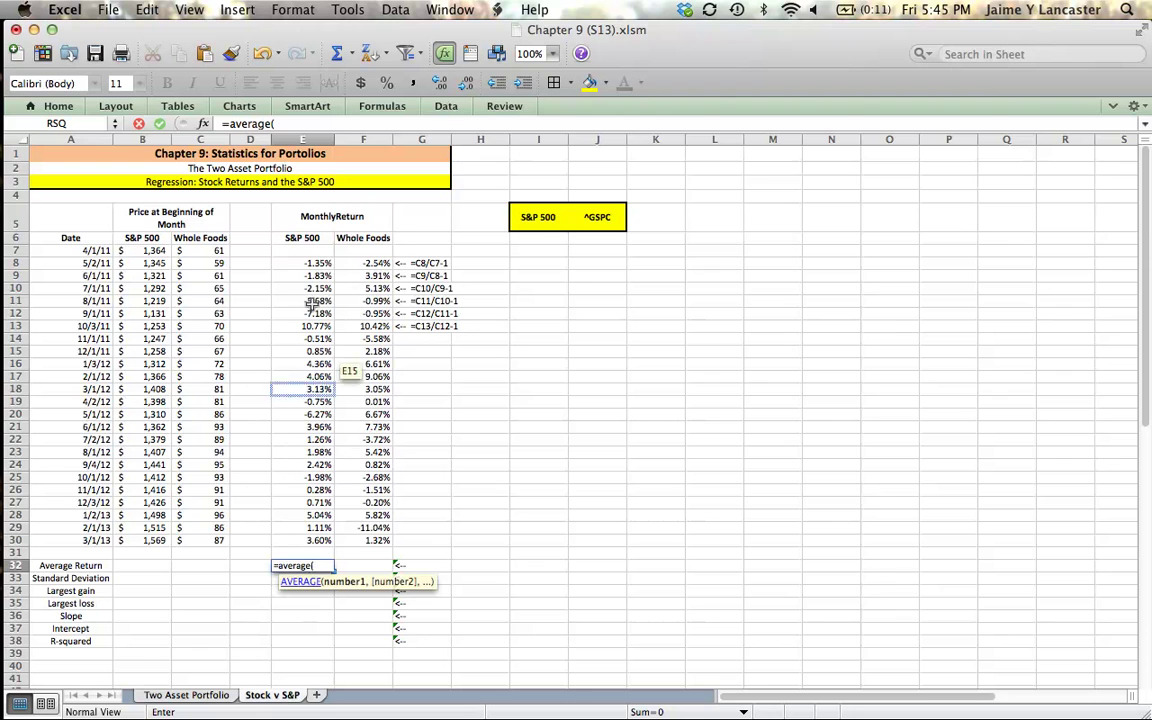
{"action": "left_click_drag", "start_coordinate": [310, 263], "coordinate": [303, 537]}
{"action": "key", "text": "Return"}
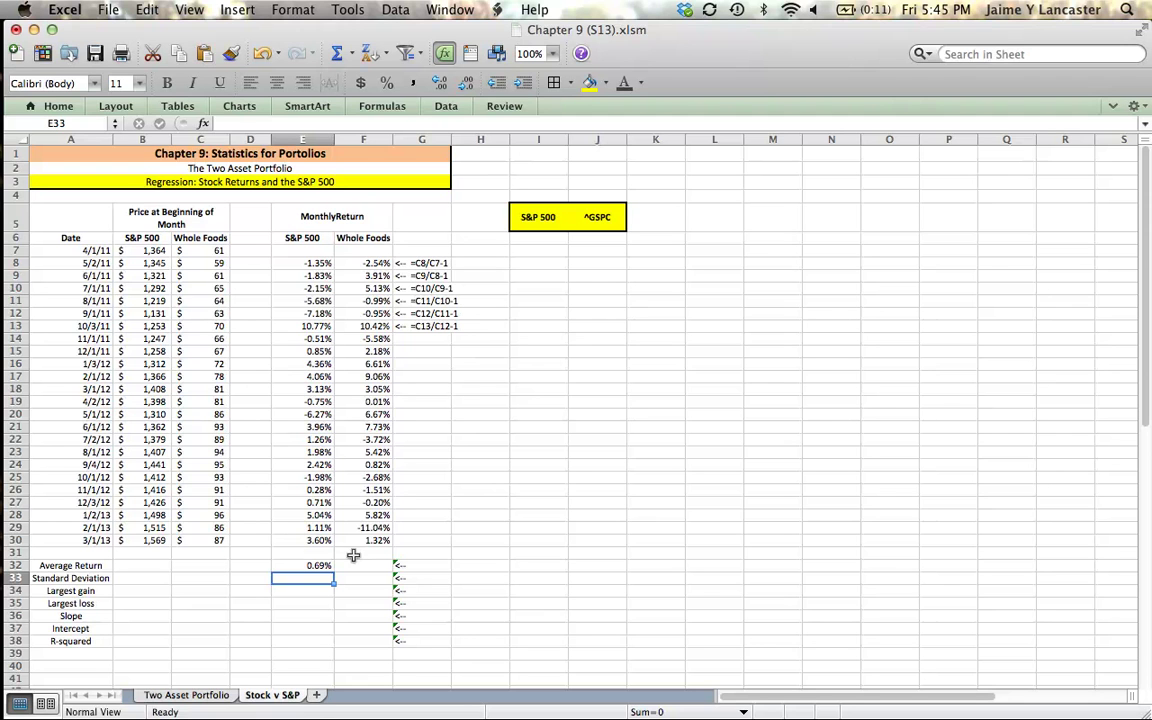
- Calculate the S&P 500 standard deviation in E33 with the STDEVP function over E8:E30
{"action": "type", "text": "="}
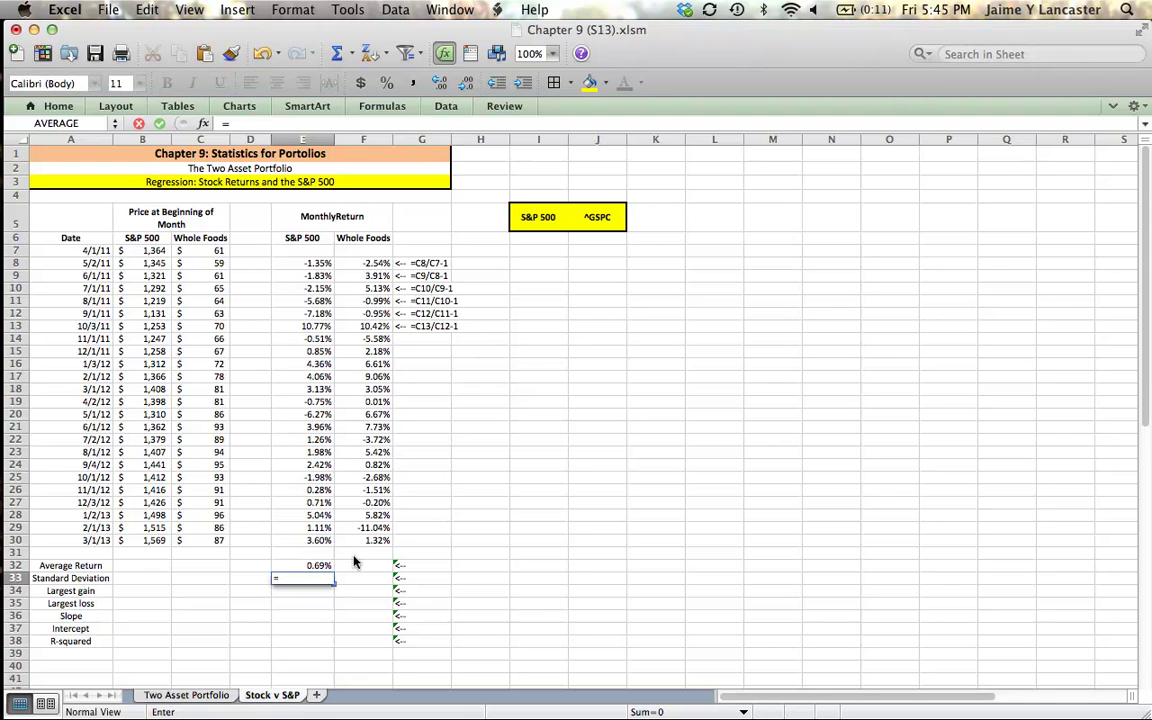
{"action": "type", "text": "stdev."}
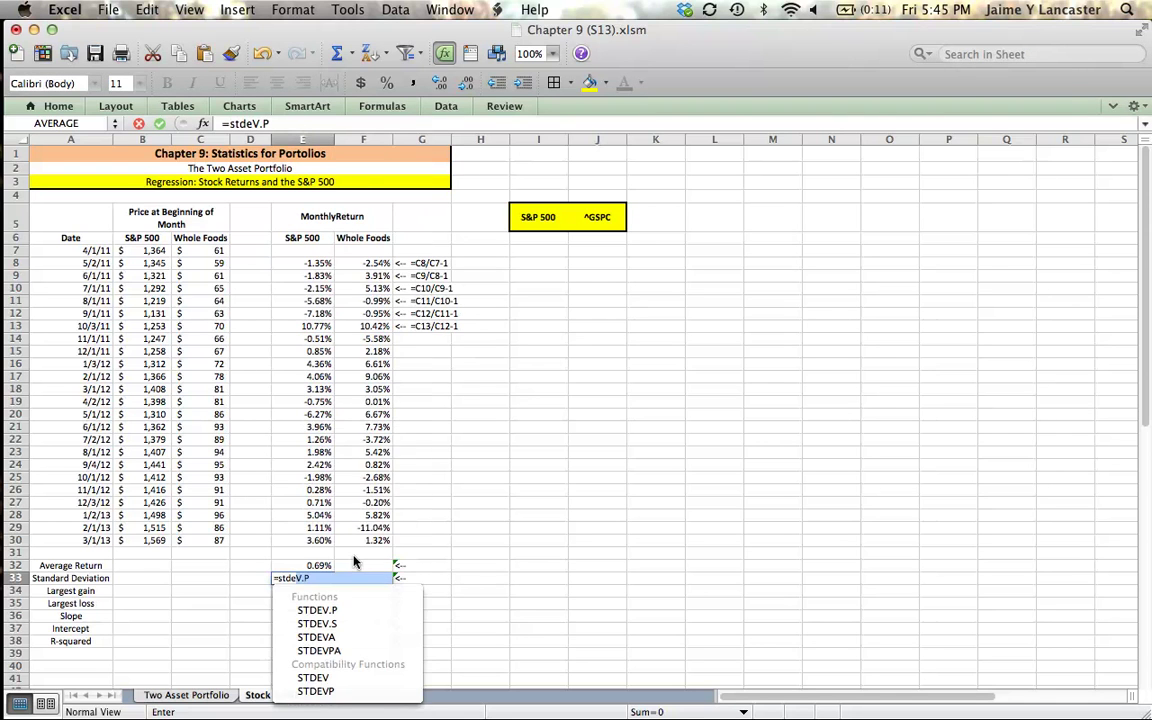
{"action": "key", "text": "BackSpace"}
{"action": "key", "text": "BackSpace"}
{"action": "type", "text": "p("}
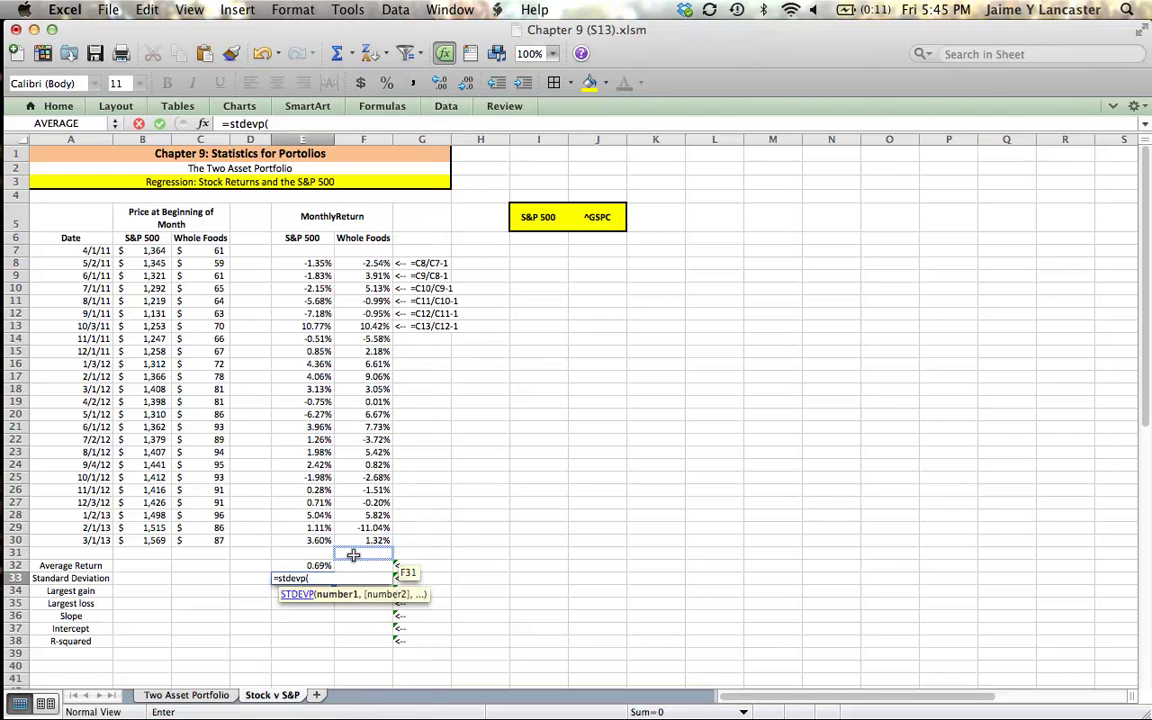
{"action": "left_click_drag", "start_coordinate": [303, 264], "coordinate": [305, 543]}
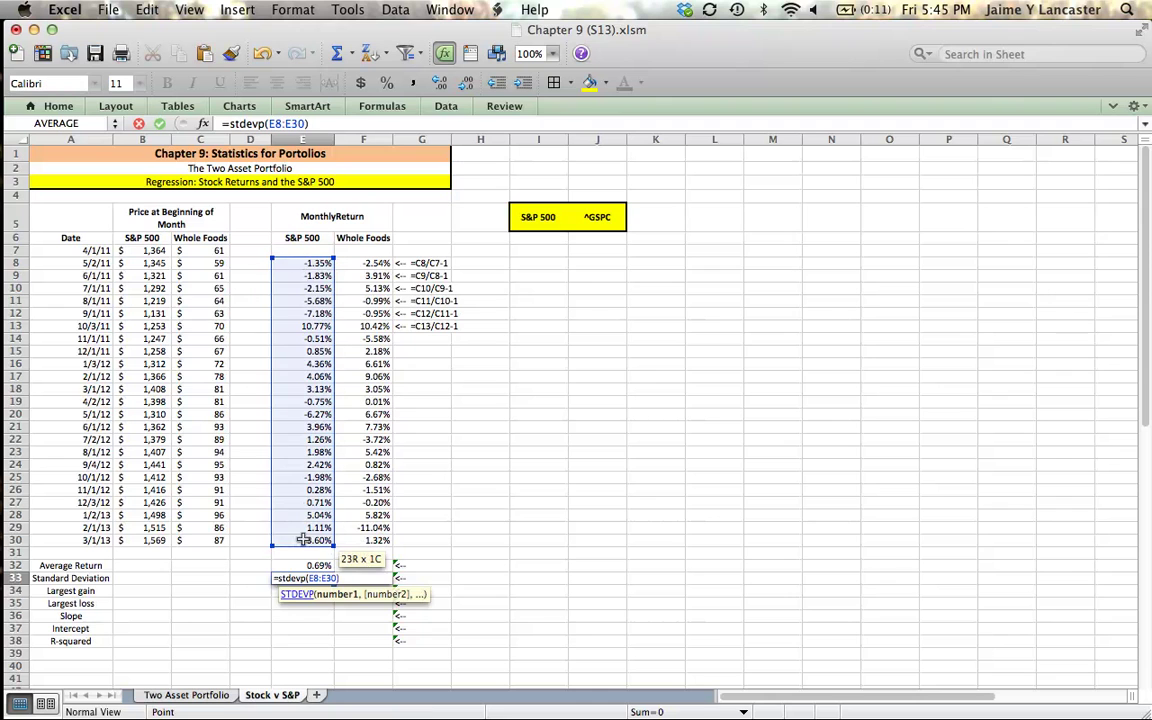
{"action": "key", "text": "Return"}
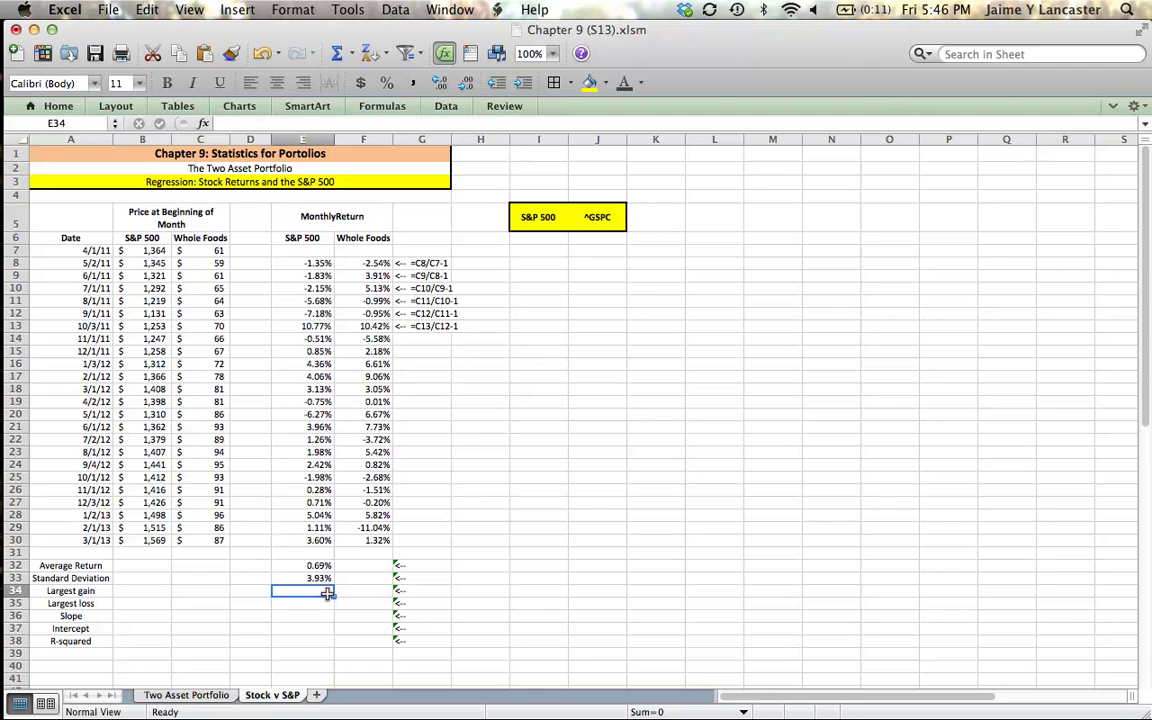
- Calculate the S&P 500 largest gain in E34 with the MAX function over E8:E30
{"action": "type", "text": "=ma"}
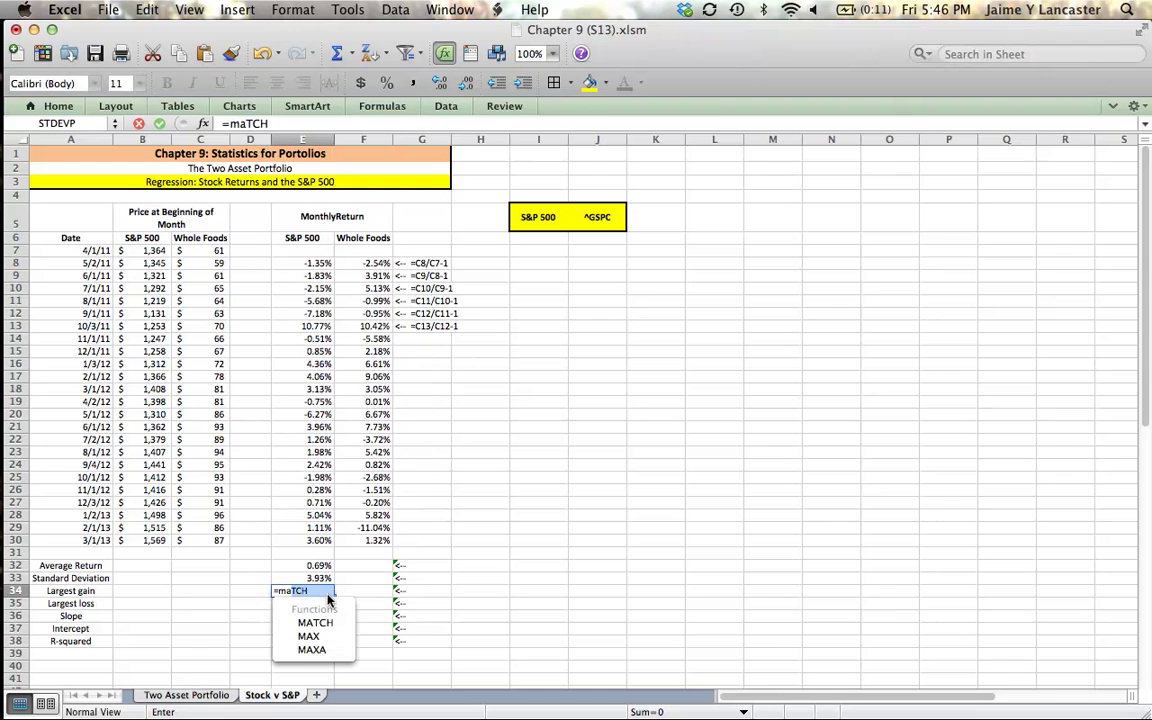
{"action": "type", "text": "x("}
{"action": "left_click_drag", "start_coordinate": [300, 260], "coordinate": [315, 540]}
{"action": "type", "text": ")"}
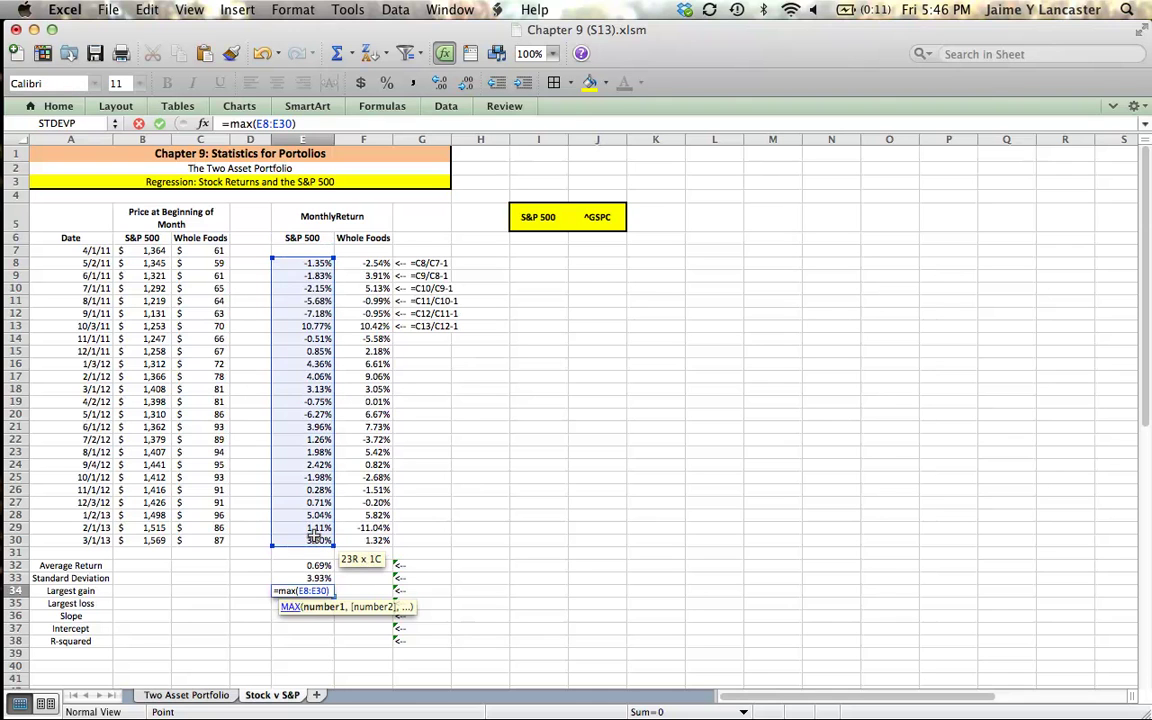
{"action": "key", "text": "Return"}
- Calculate the S&P 500 largest loss in E35 with MIN over E8:E30, and check the gain and loss formulas before returning to E36
{"action": "type", "text": "="}
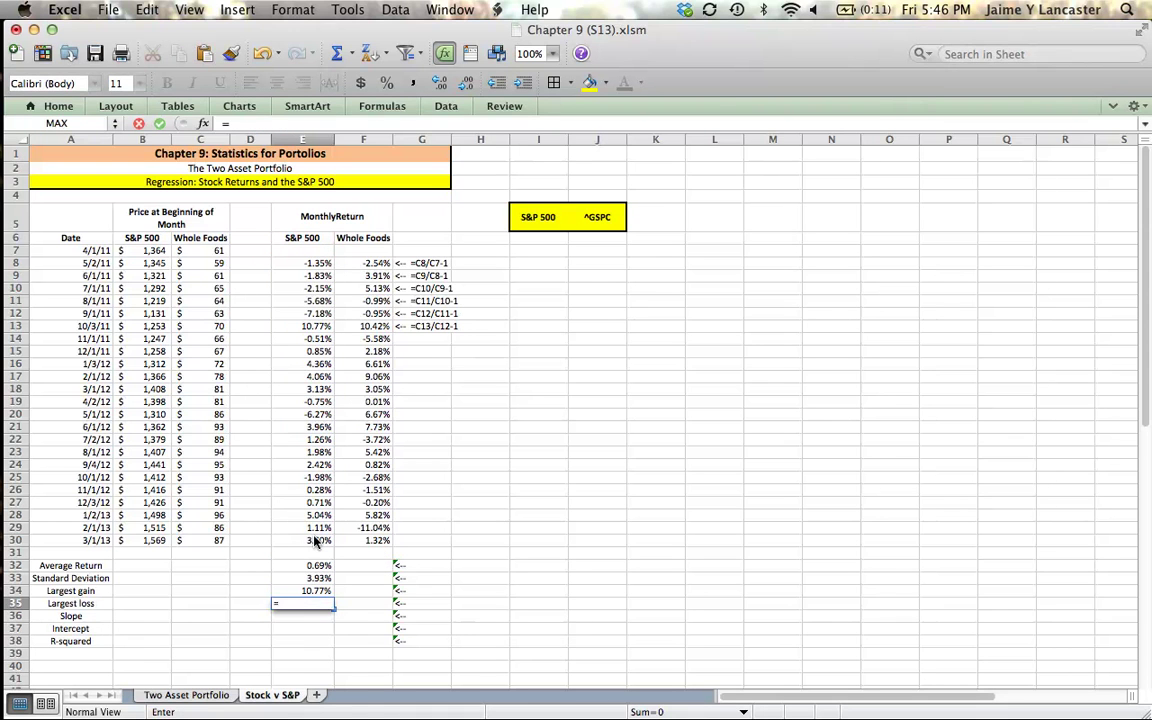
{"action": "type", "text": "min("}
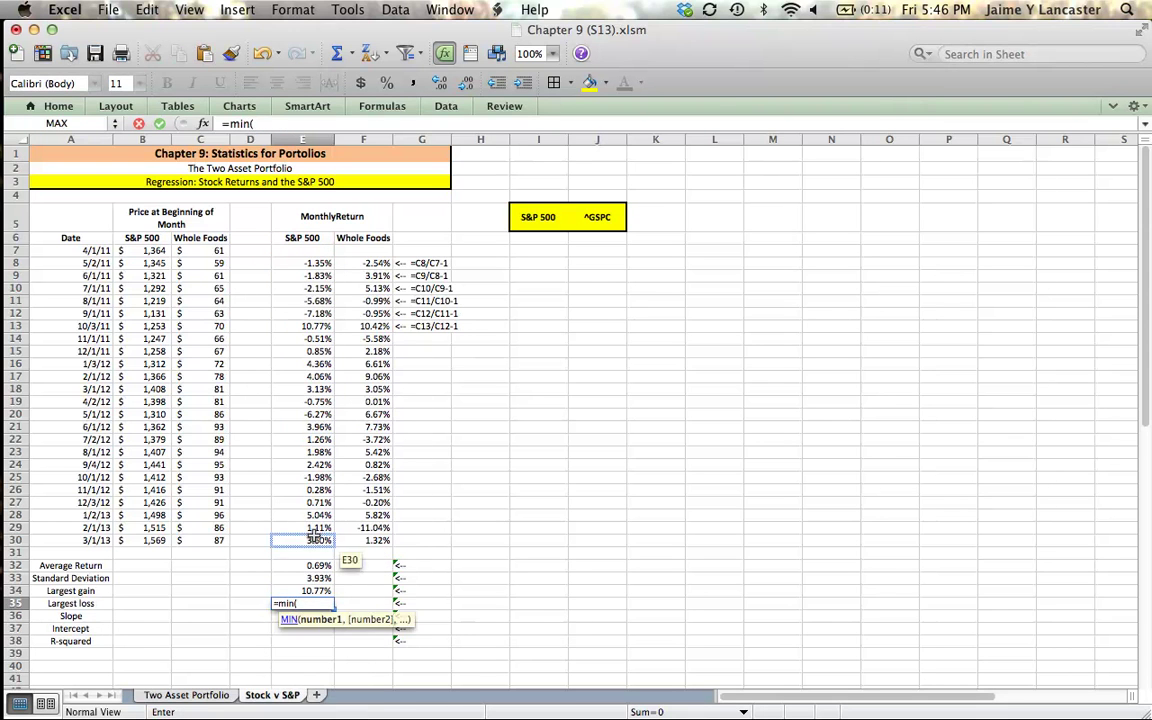
{"action": "left_click_drag", "start_coordinate": [307, 263], "coordinate": [299, 534]}
{"action": "type", "text": ")"}
{"action": "key", "text": "Return"}
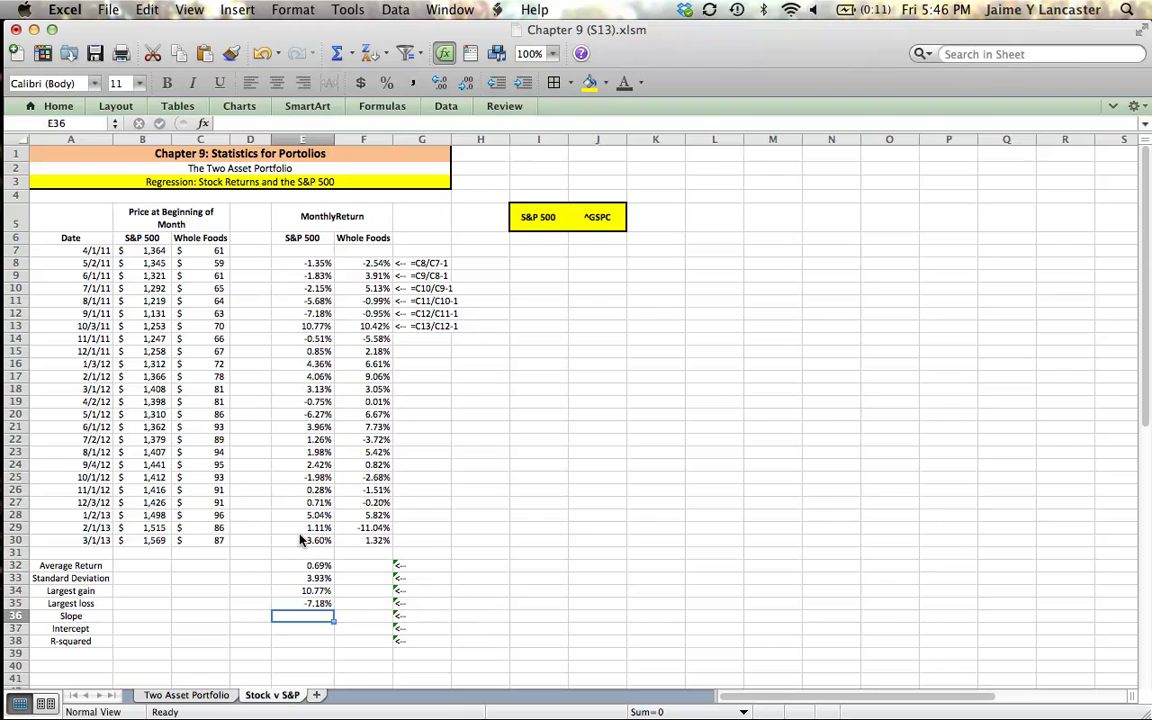
{"action": "left_click", "coordinate": [322, 591]}
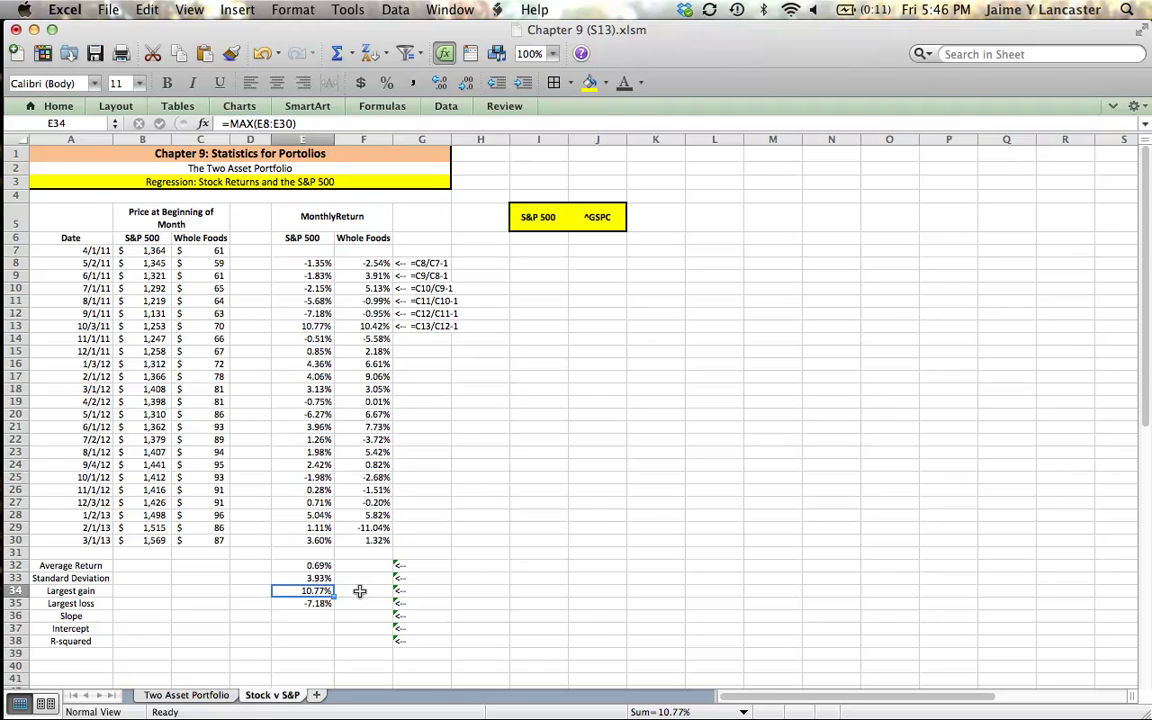
{"action": "left_click", "coordinate": [295, 604]}
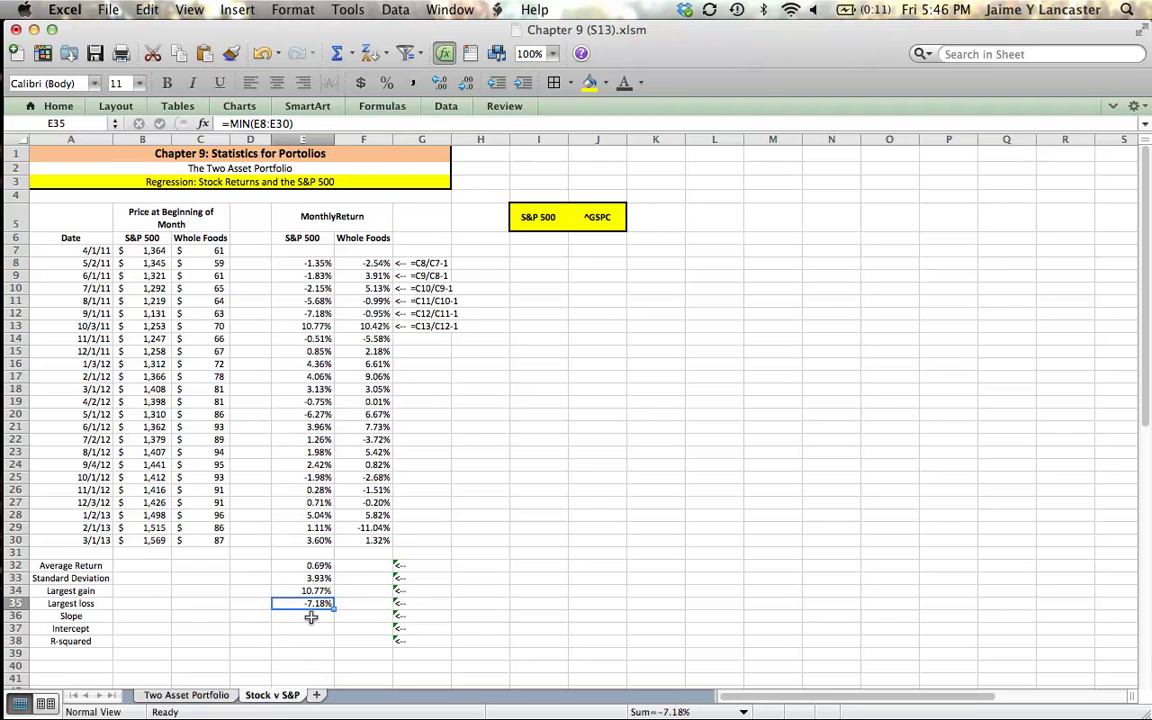
{"action": "left_click", "coordinate": [311, 617]}
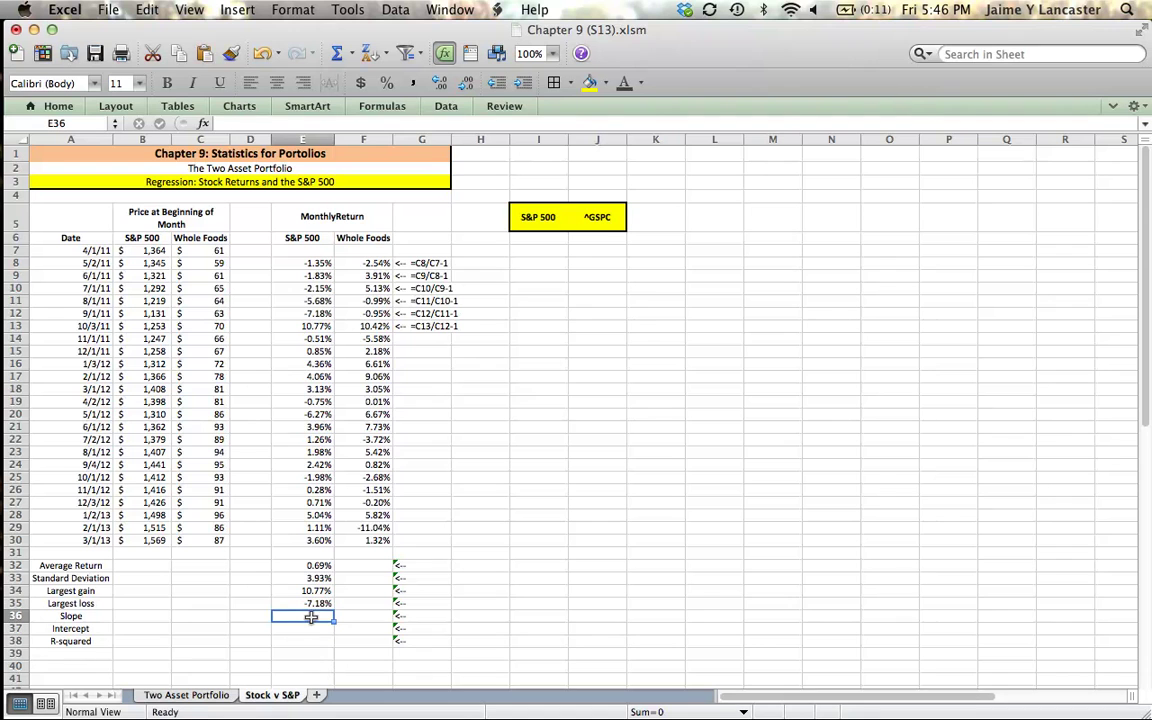
{"action": "type", "text": "=S"}
{"action": "key", "text": "Escape"}
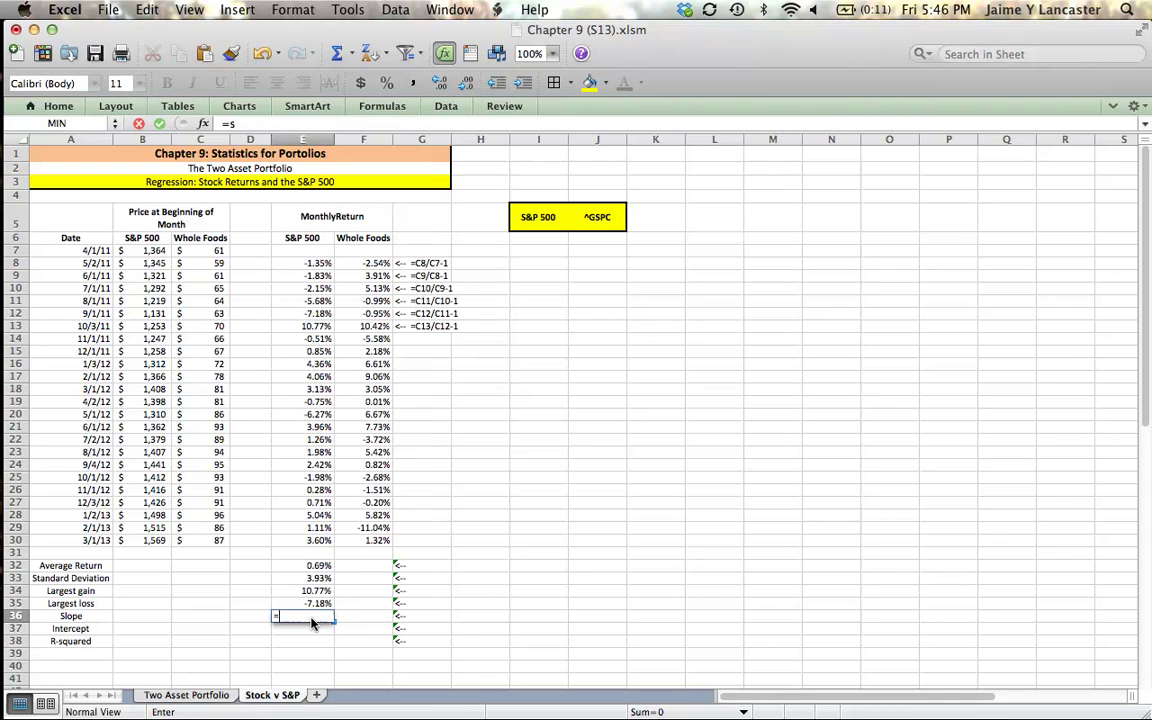
{"action": "type", "text": "slope("}
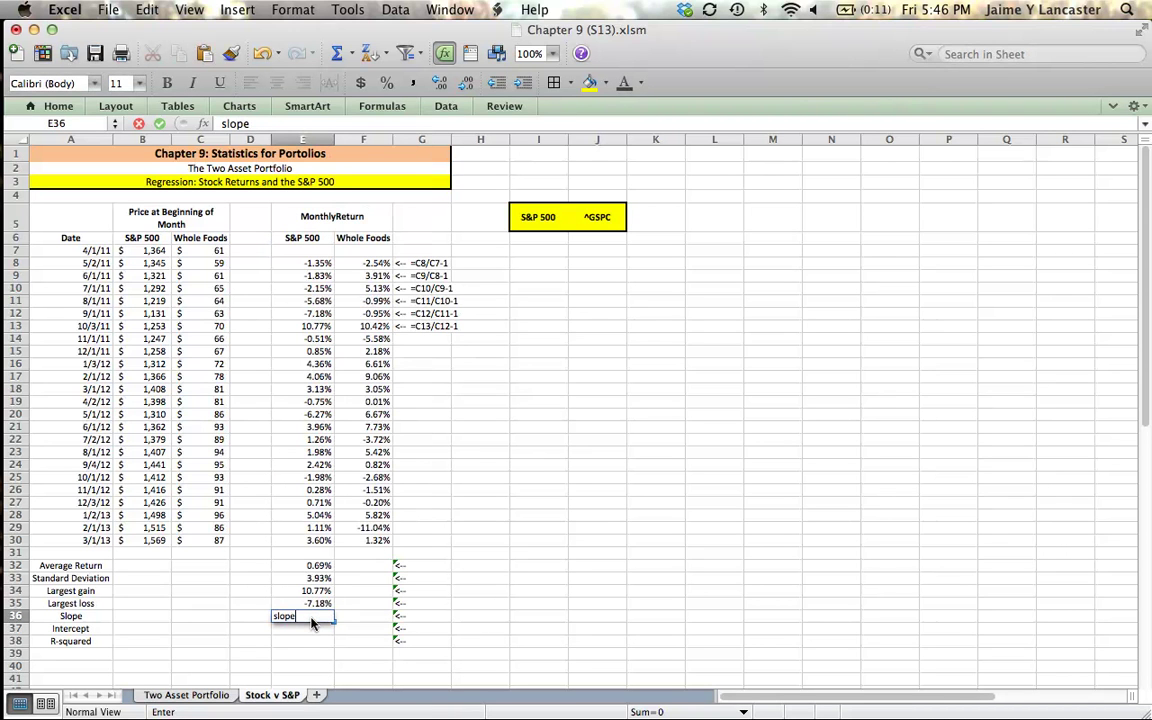
{"action": "key", "text": "BackSpace"}
{"action": "key", "text": "BackSpace"}
{"action": "key", "text": "BackSpace"}
{"action": "key", "text": "BackSpace"}
{"action": "key", "text": "BackSpace"}
{"action": "key", "text": "BackSpace"}
- Calculate the regression slope in E36 with SLOPE, using Whole Foods returns F8:F30 as y values and S&P 500 returns E8:E30 as x values
{"action": "type", "text": "="}
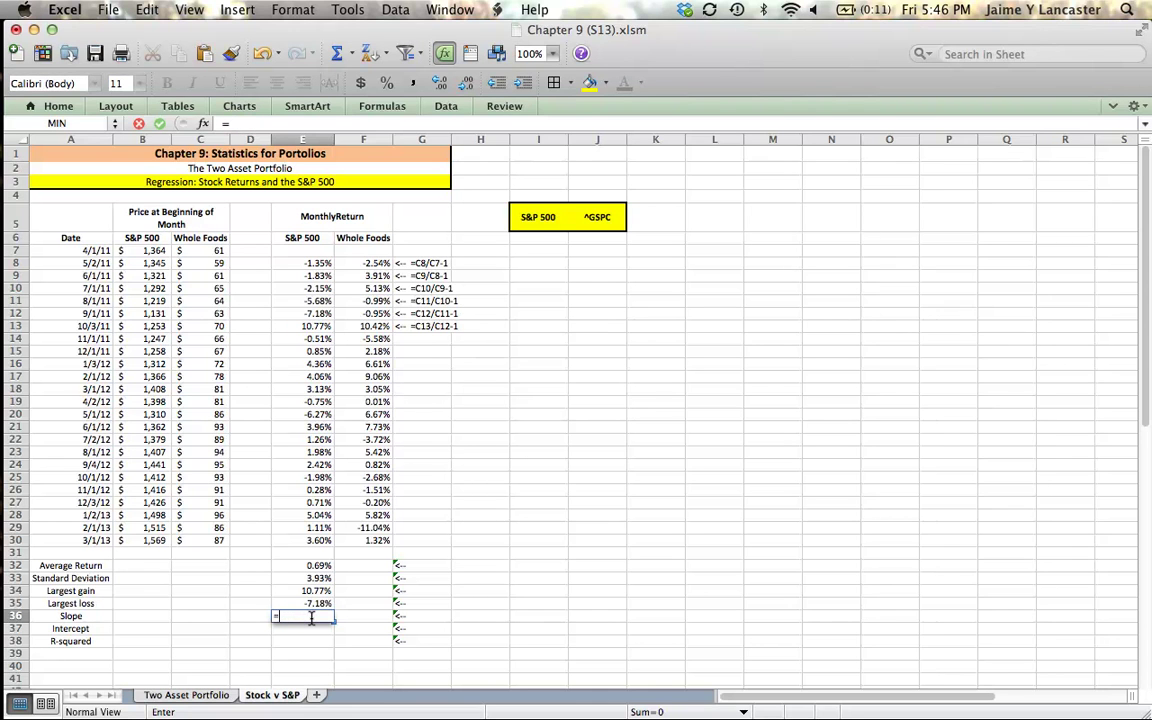
{"action": "type", "text": "slope"}
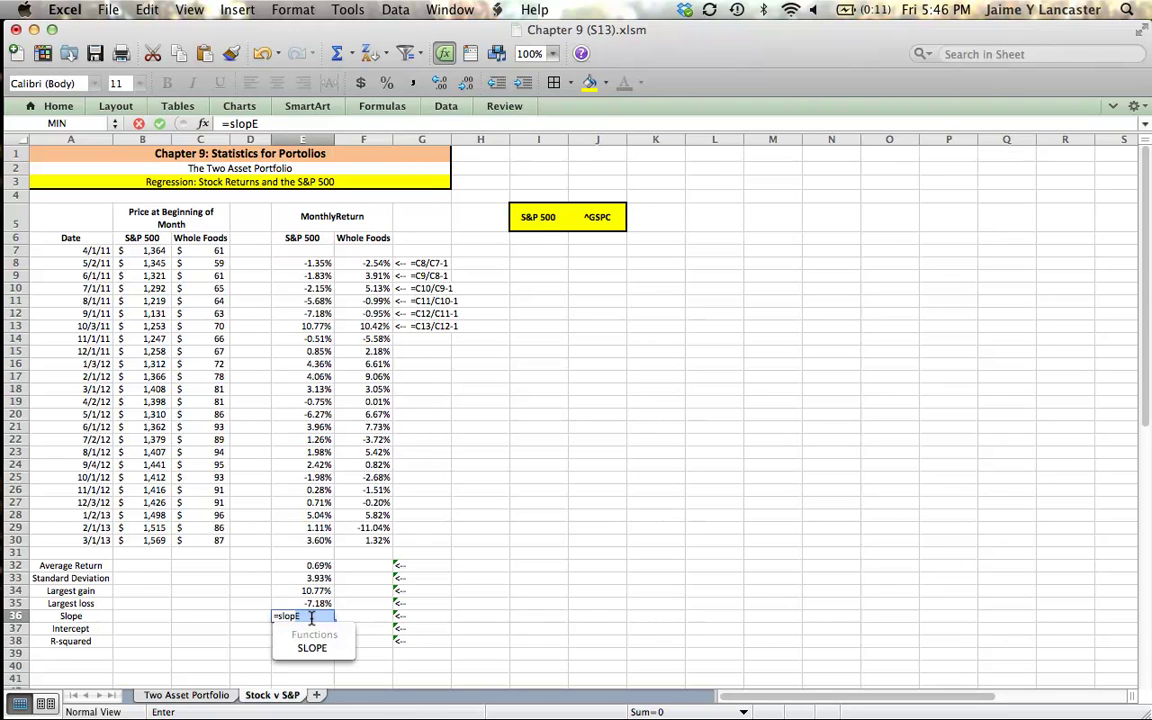
{"action": "type", "text": "("}
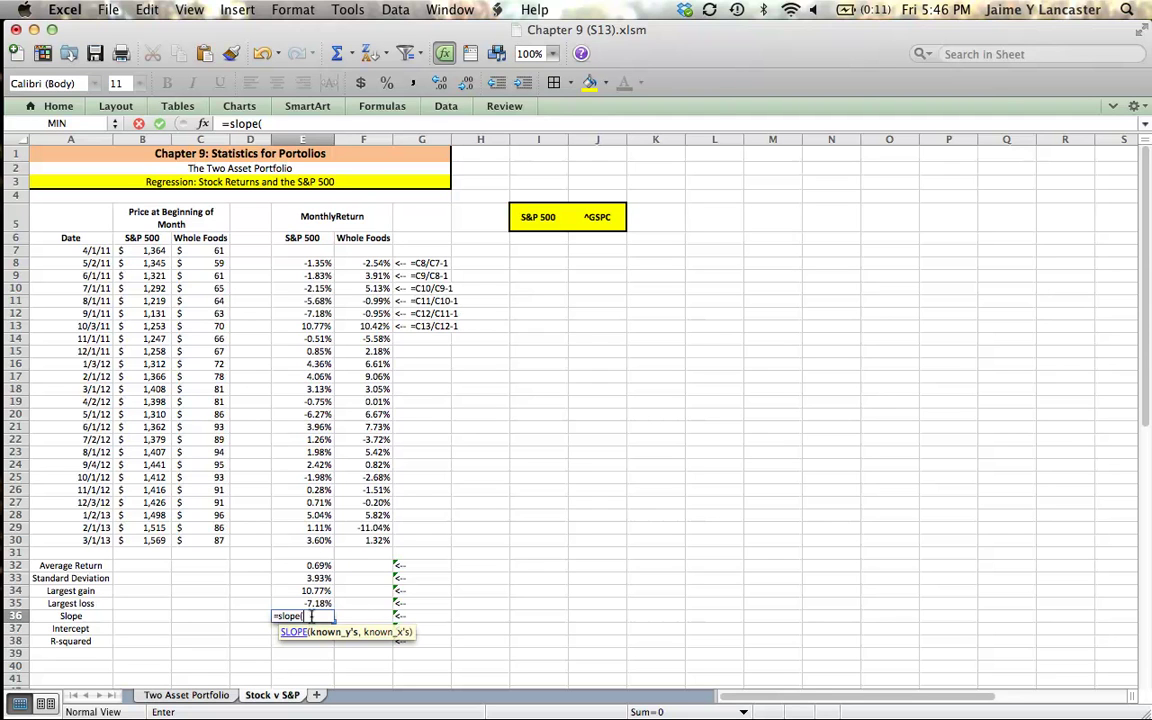
{"action": "left_click", "coordinate": [368, 264]}
{"action": "left_click_drag", "start_coordinate": [368, 264], "coordinate": [365, 541]}
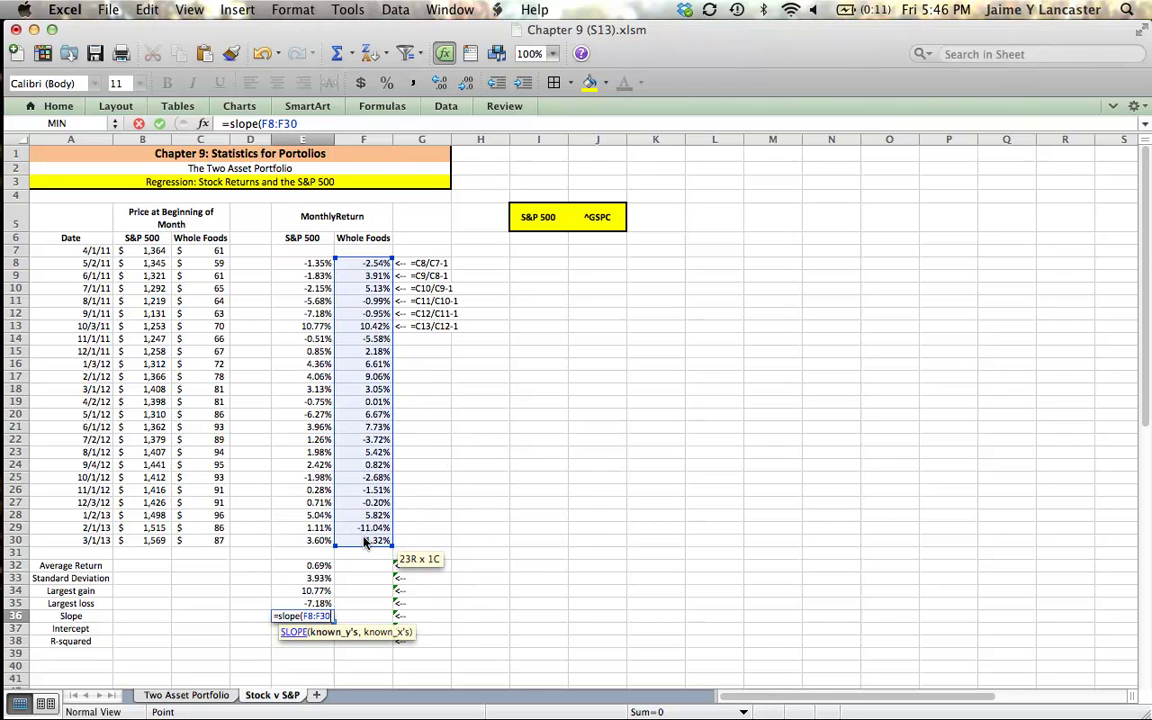
{"action": "type", "text": ","}
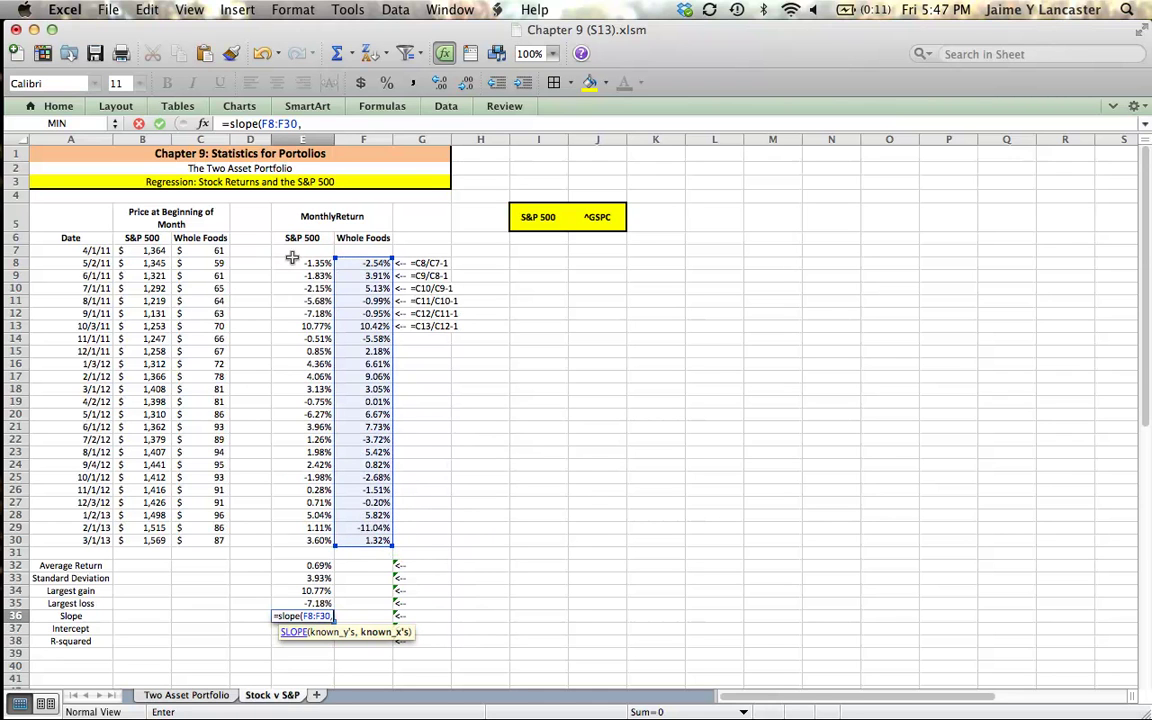
{"action": "left_click_drag", "start_coordinate": [292, 262], "coordinate": [305, 540]}
{"action": "key", "text": "Return"}
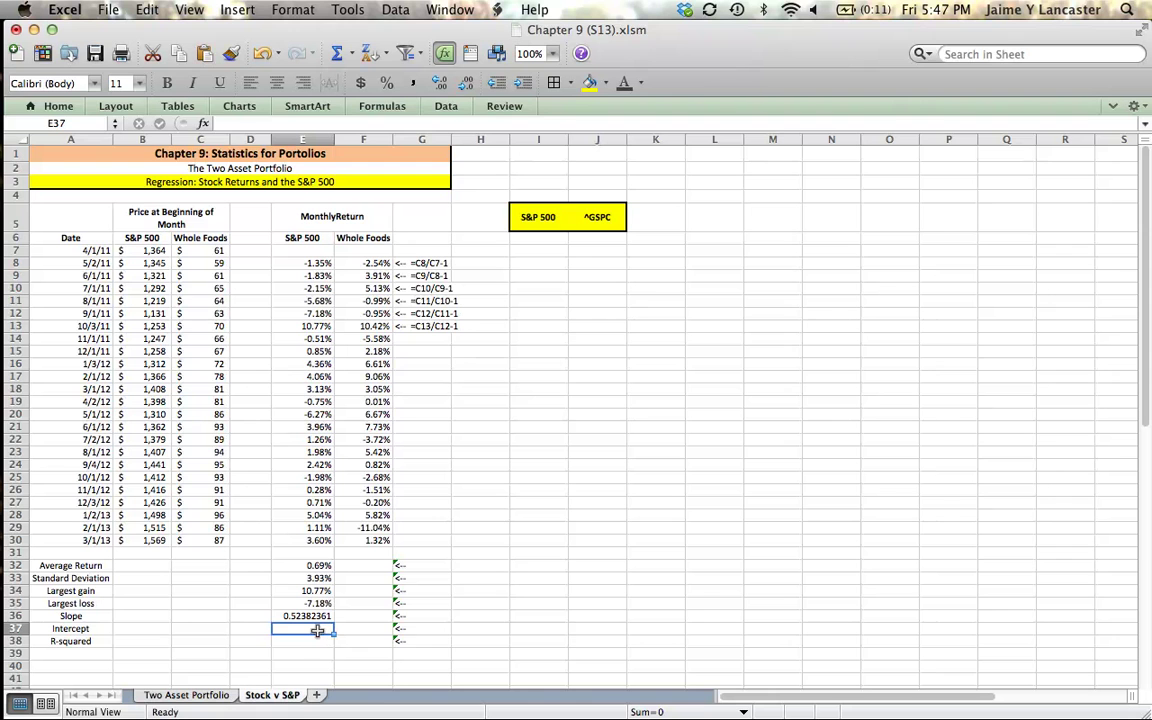
- Calculate the regression intercept in E37 with INTERCEPT, using F8:F30 as the y values and E8:E30 as the x values
{"action": "type", "text": "="}
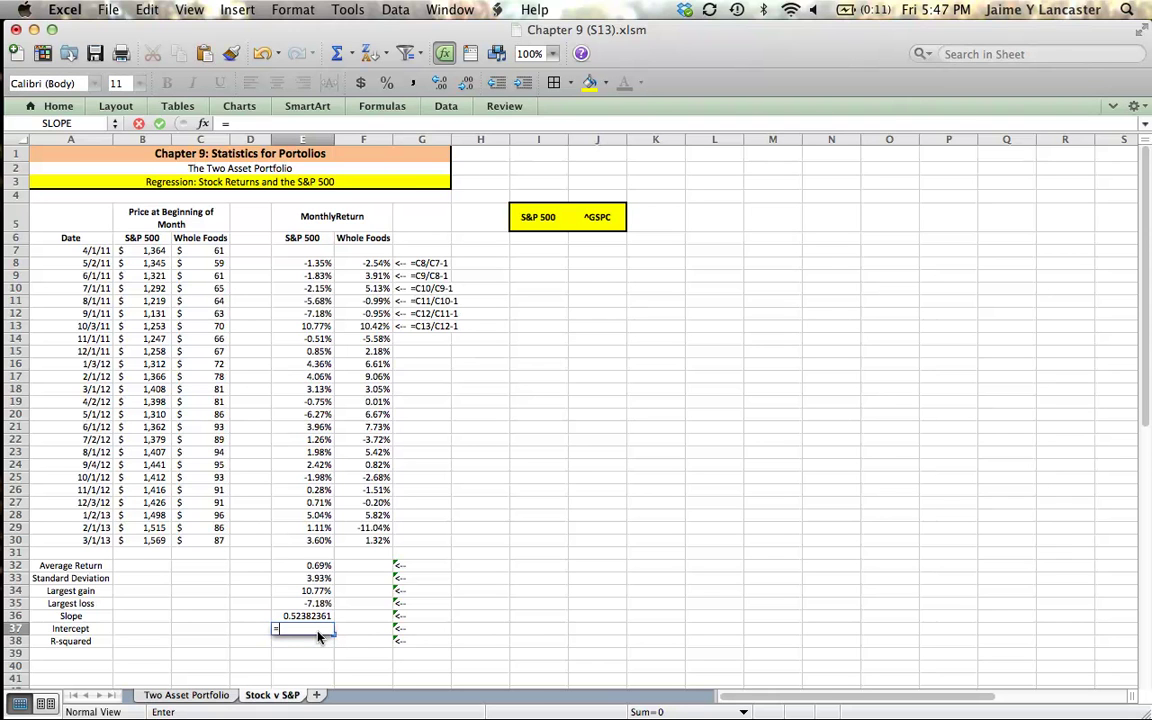
{"action": "type", "text": "intercept("}
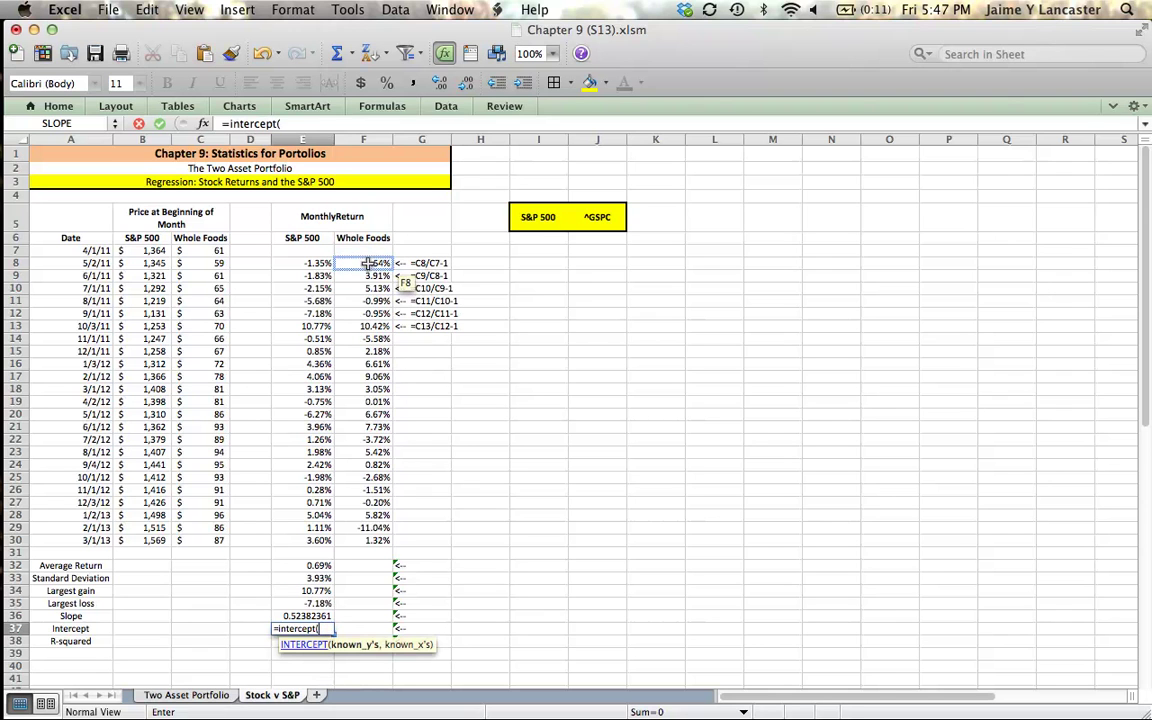
{"action": "left_click_drag", "start_coordinate": [379, 262], "coordinate": [374, 541]}
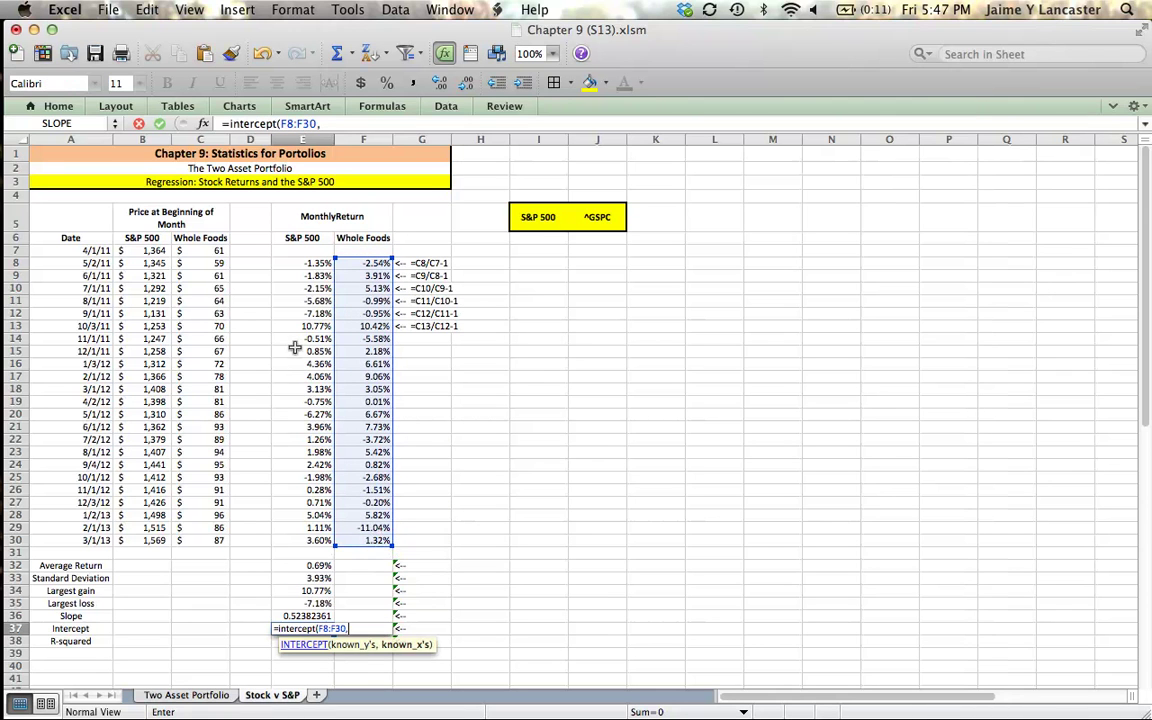
{"action": "type", "text": ","}
{"action": "left_click_drag", "start_coordinate": [300, 263], "coordinate": [312, 540]}
{"action": "type", "text": ")"}
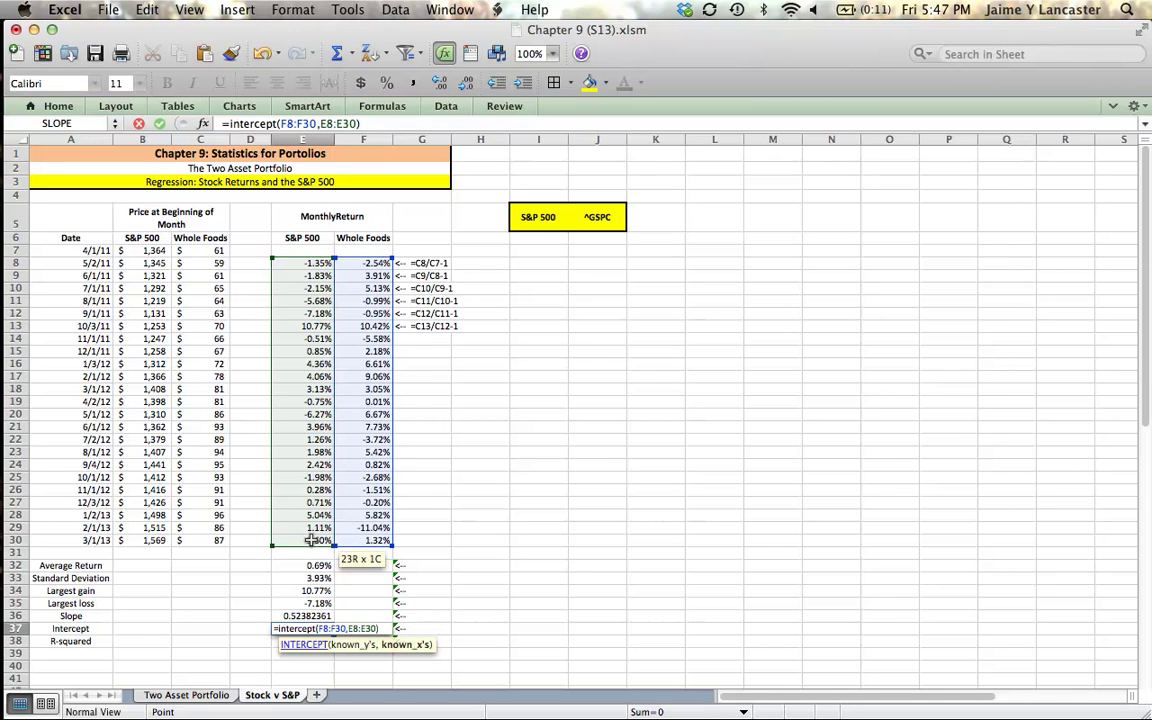
{"action": "key", "text": "Return"}
- Calculate the R-squared in E38 with the RSQ function, using F8:F30 as y values and E8:E30 as x values
{"action": "type", "text": "="}
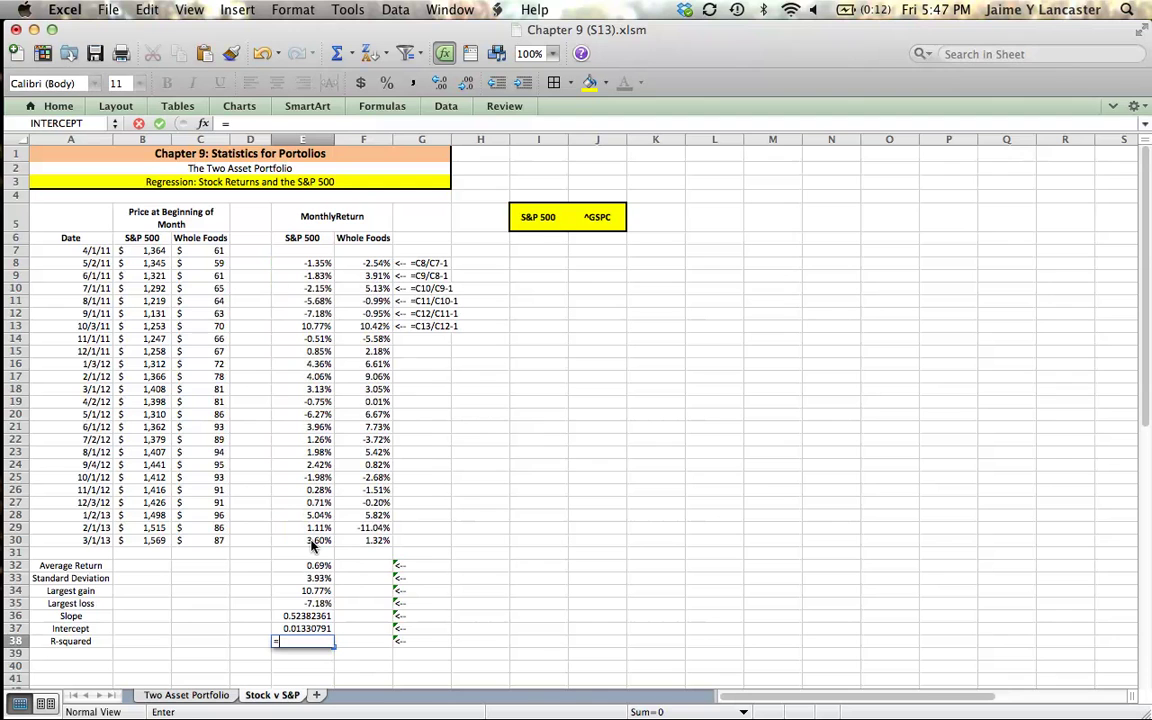
{"action": "type", "text": "rsQq("}
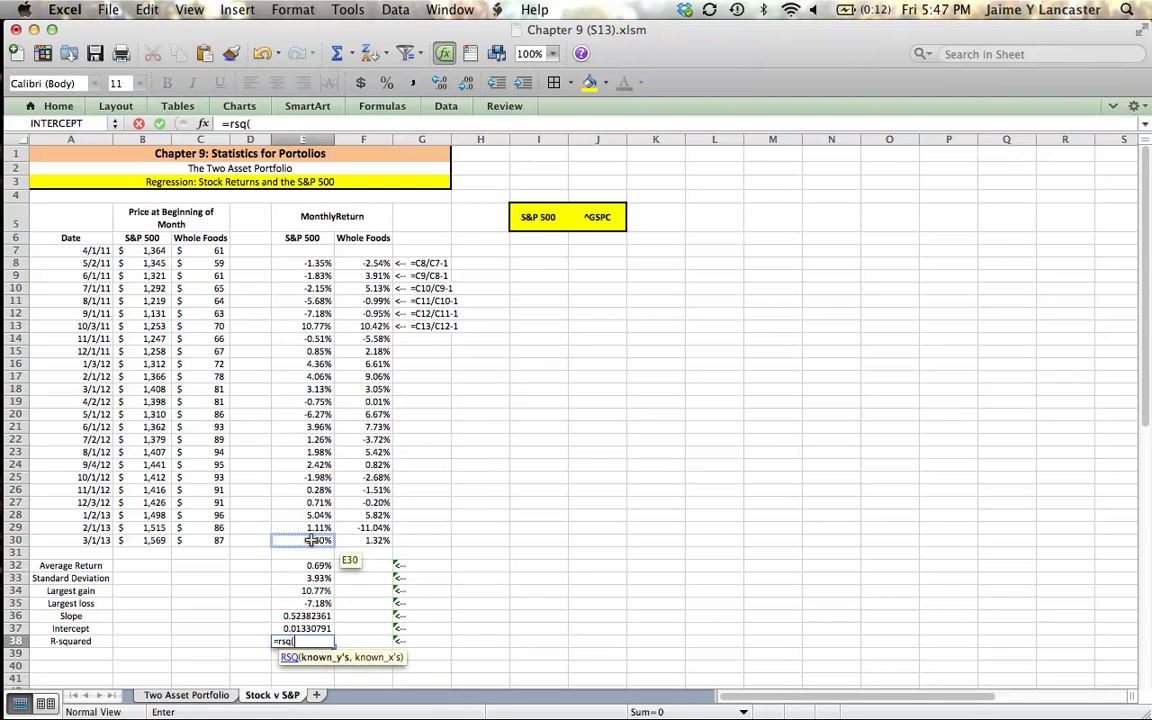
{"action": "left_click_drag", "start_coordinate": [372, 262], "coordinate": [384, 540]}
{"action": "type", "text": ","}
{"action": "left_click_drag", "start_coordinate": [285, 262], "coordinate": [297, 543]}
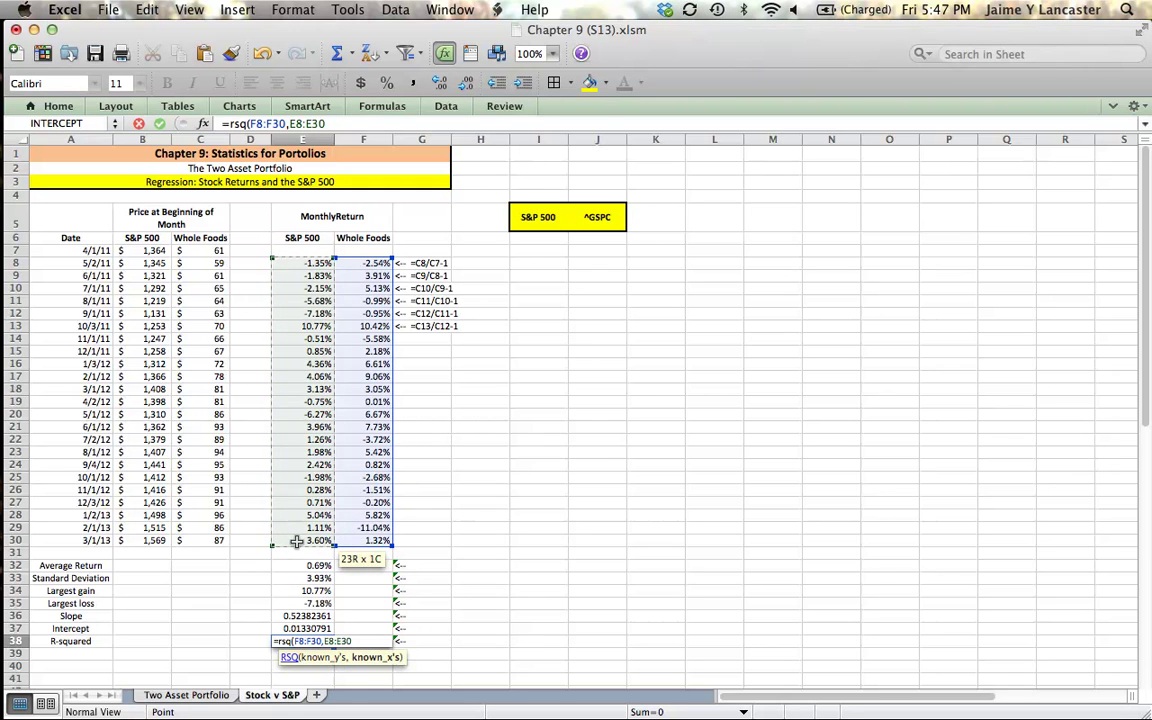
{"action": "key", "text": "Return"}
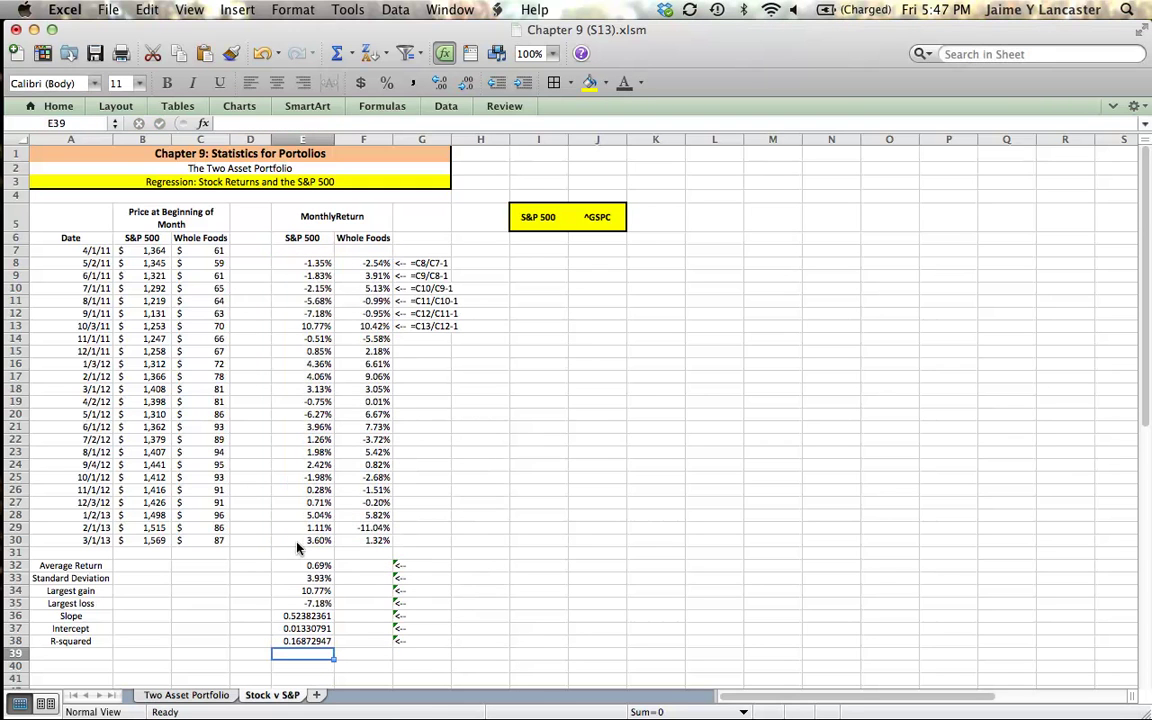
- Show the slope's formula text in F36 with getformula(E36) and copy it down through F38
{"action": "left_click", "coordinate": [366, 616]}
{"action": "type", "text": "=get"}
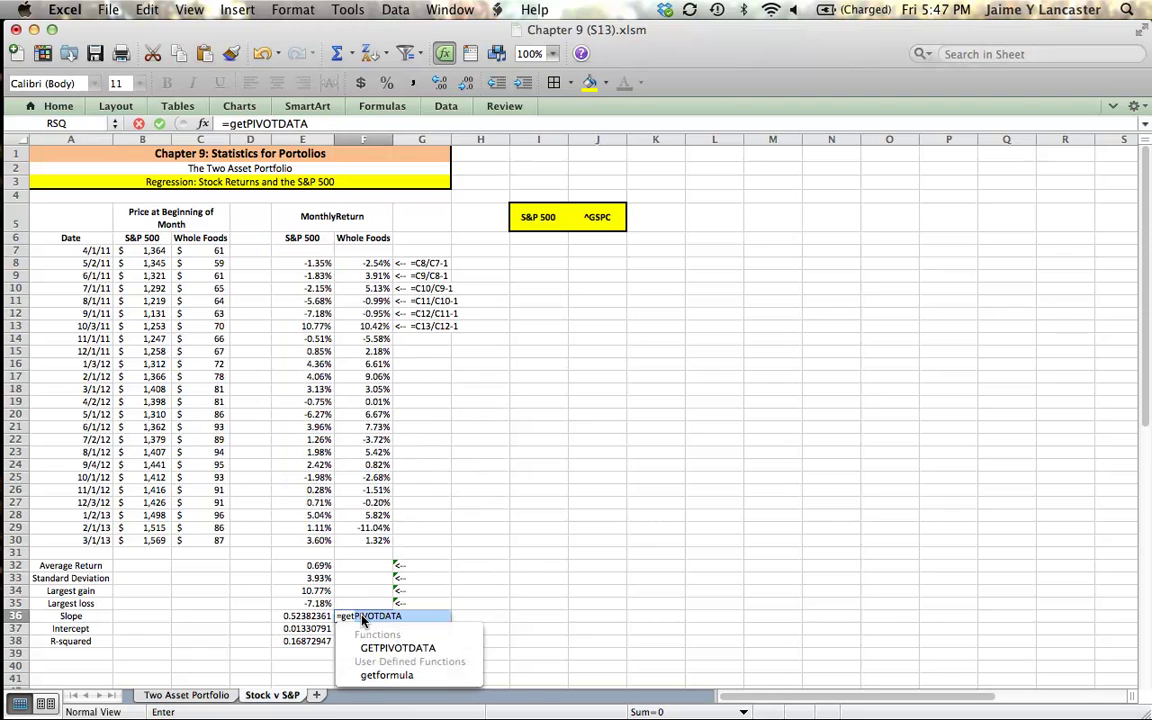
{"action": "double_click", "coordinate": [380, 680]}
{"action": "left_click", "coordinate": [316, 617]}
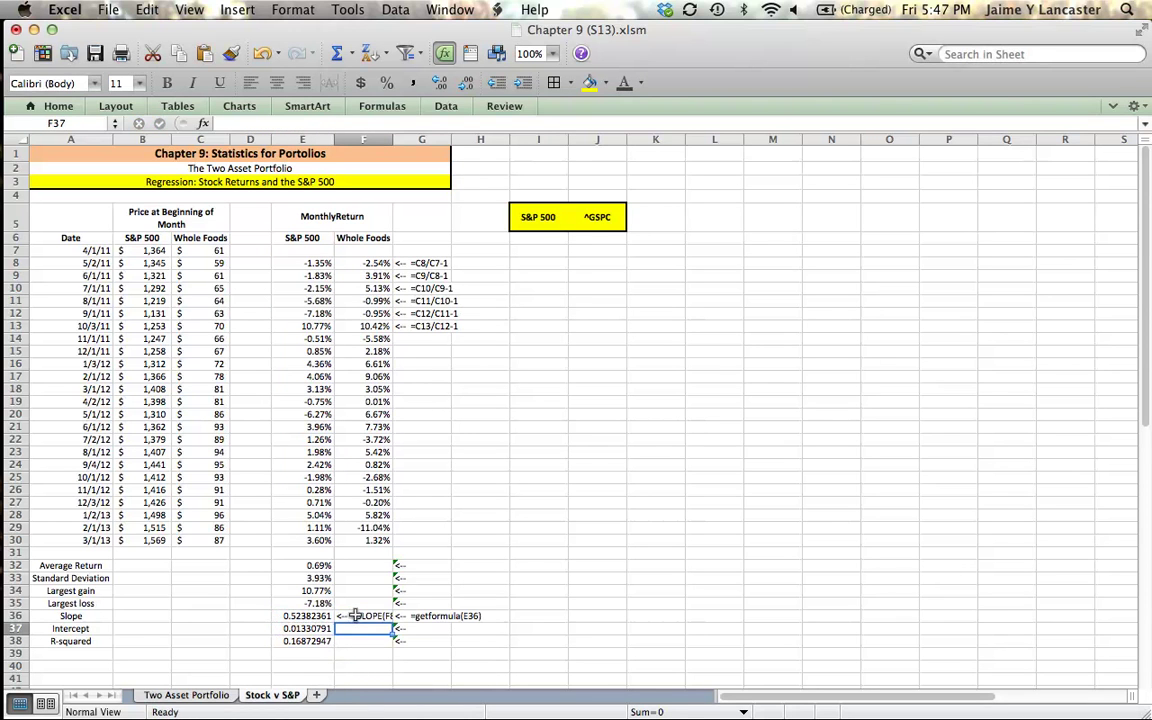
{"action": "key", "text": "Return"}
{"action": "left_click_drag", "start_coordinate": [392, 622], "coordinate": [420, 645]}
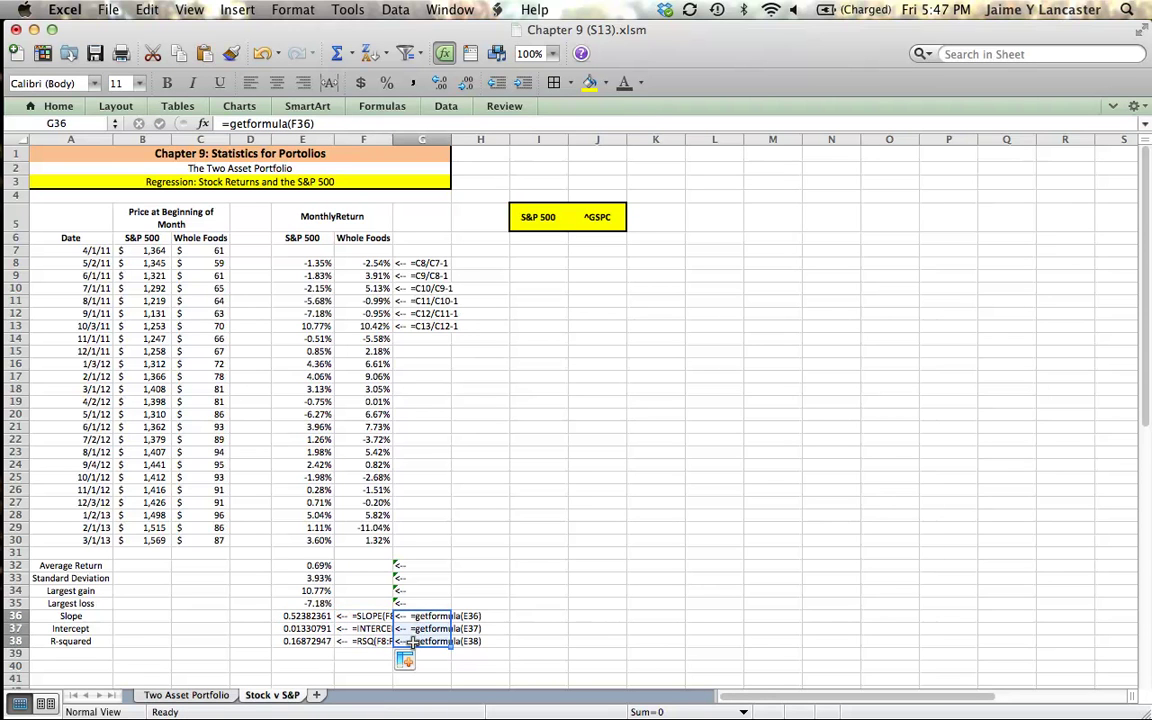
- Clear the extra getformula cells G36 through G38 beside the slope, intercept and R-squared rows
{"action": "left_click", "coordinate": [410, 616]}
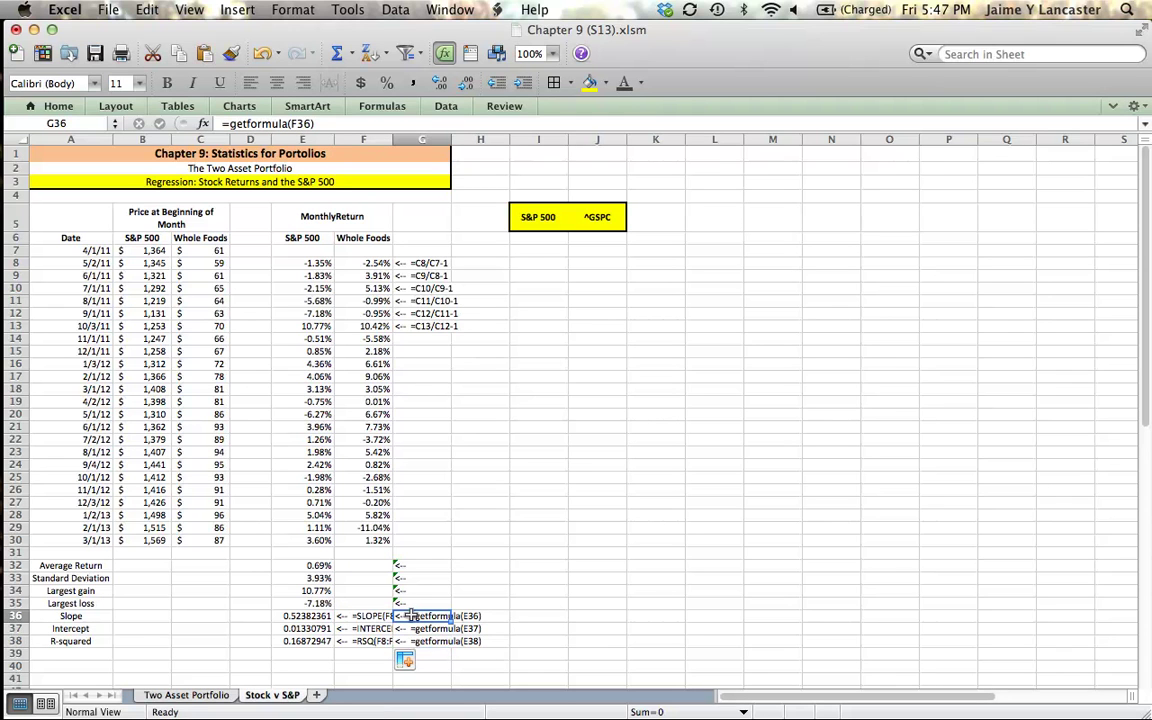
{"action": "key", "text": "ctrl+u"}
{"action": "key", "text": "Return"}
{"action": "key", "text": "ctrl+u"}
{"action": "key", "text": "Return"}
{"action": "key", "text": "ctrl+u"}
{"action": "key", "text": "Return"}
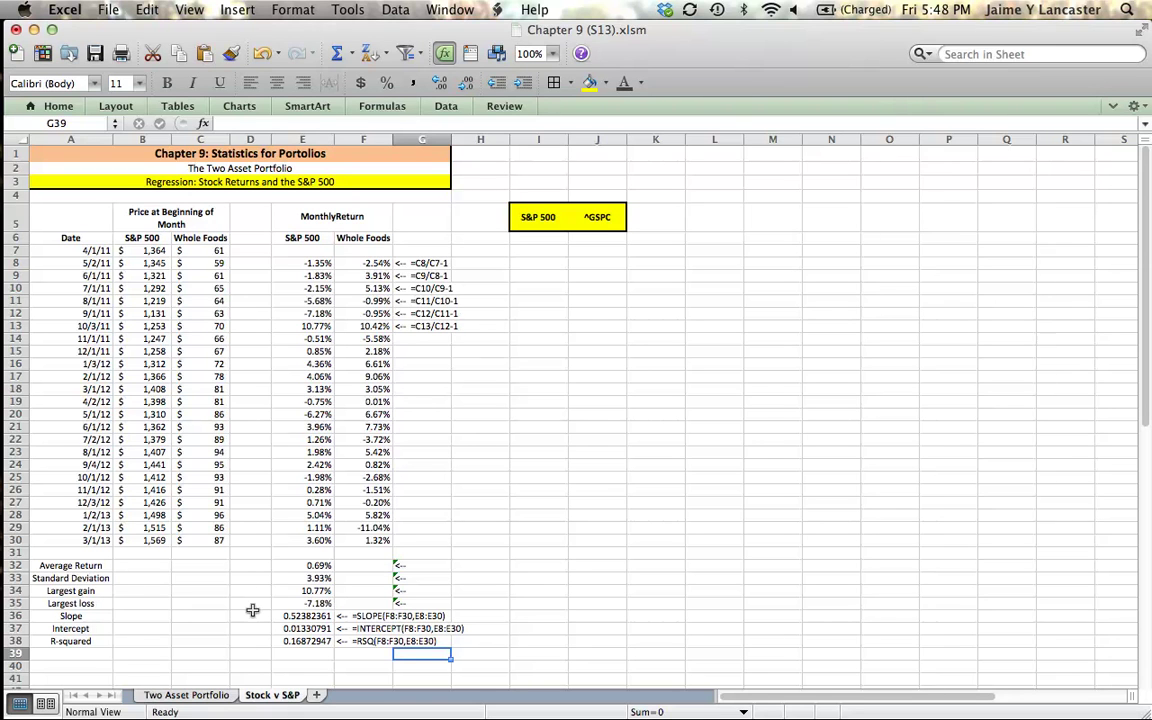
- Reduce the slope, intercept and R-squared values in E36 through E38 to five decimal places
{"action": "left_click_drag", "start_coordinate": [300, 616], "coordinate": [299, 636]}
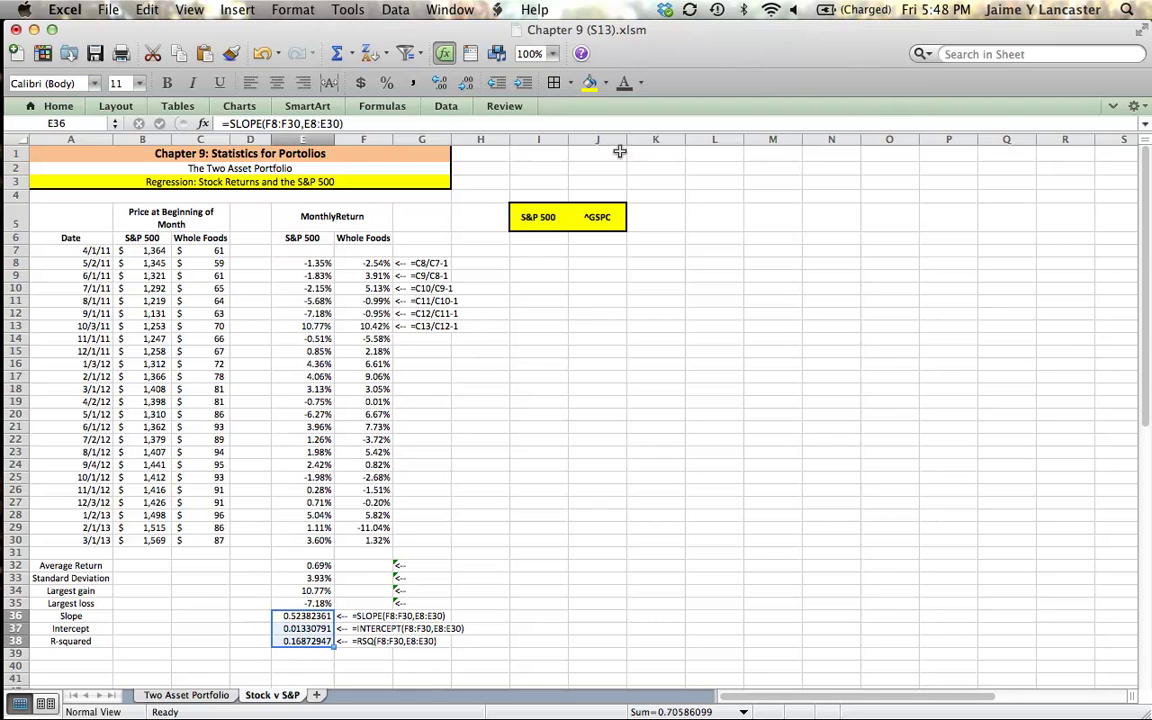
{"action": "left_click", "coordinate": [465, 84]}
{"action": "left_click", "coordinate": [465, 84]}
{"action": "left_click", "coordinate": [465, 84]}
{"action": "left_click", "coordinate": [630, 374]}
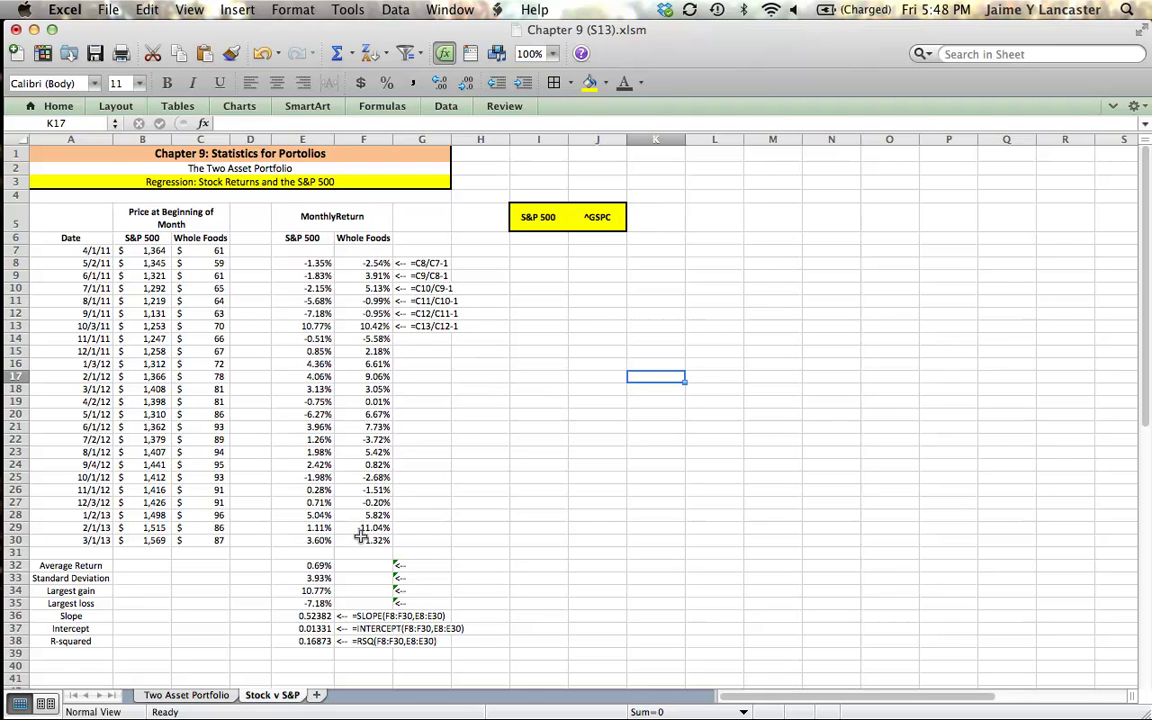
- Copy the S&P 500 average, standard deviation, largest gain and largest loss formulas from E32:E35 across into the Whole Foods column
{"action": "left_click_drag", "start_coordinate": [316, 566], "coordinate": [316, 602]}
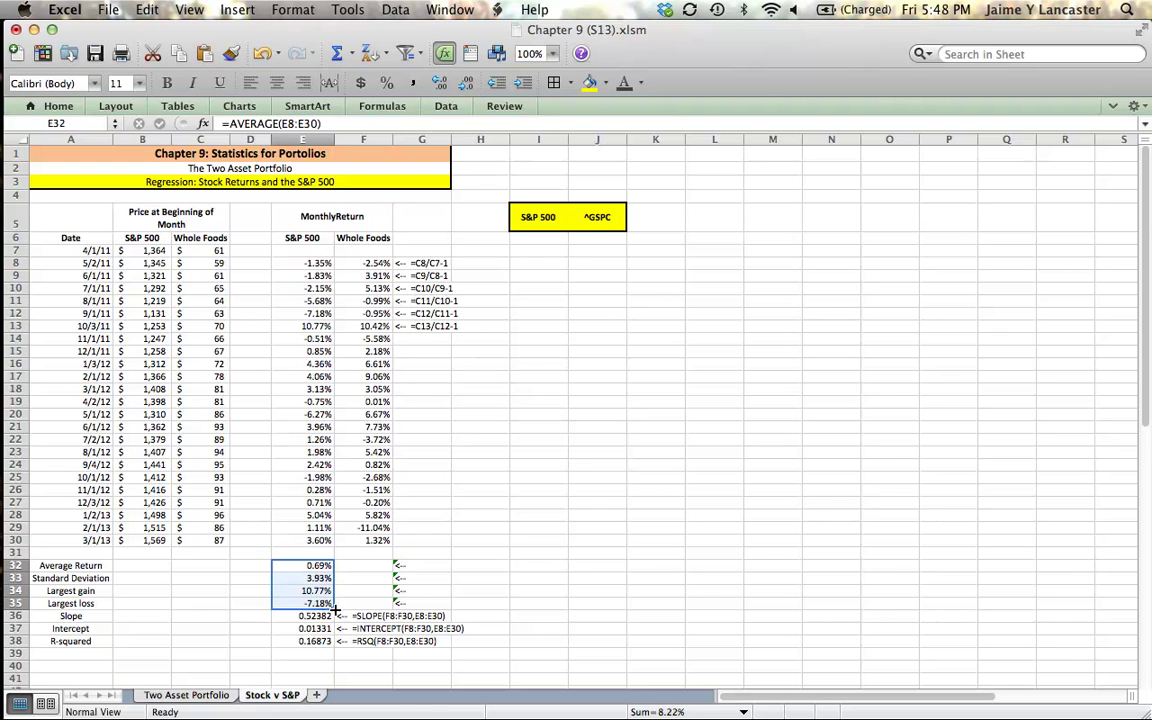
{"action": "left_click_drag", "start_coordinate": [335, 609], "coordinate": [378, 606]}
{"action": "left_click", "coordinate": [668, 542]}
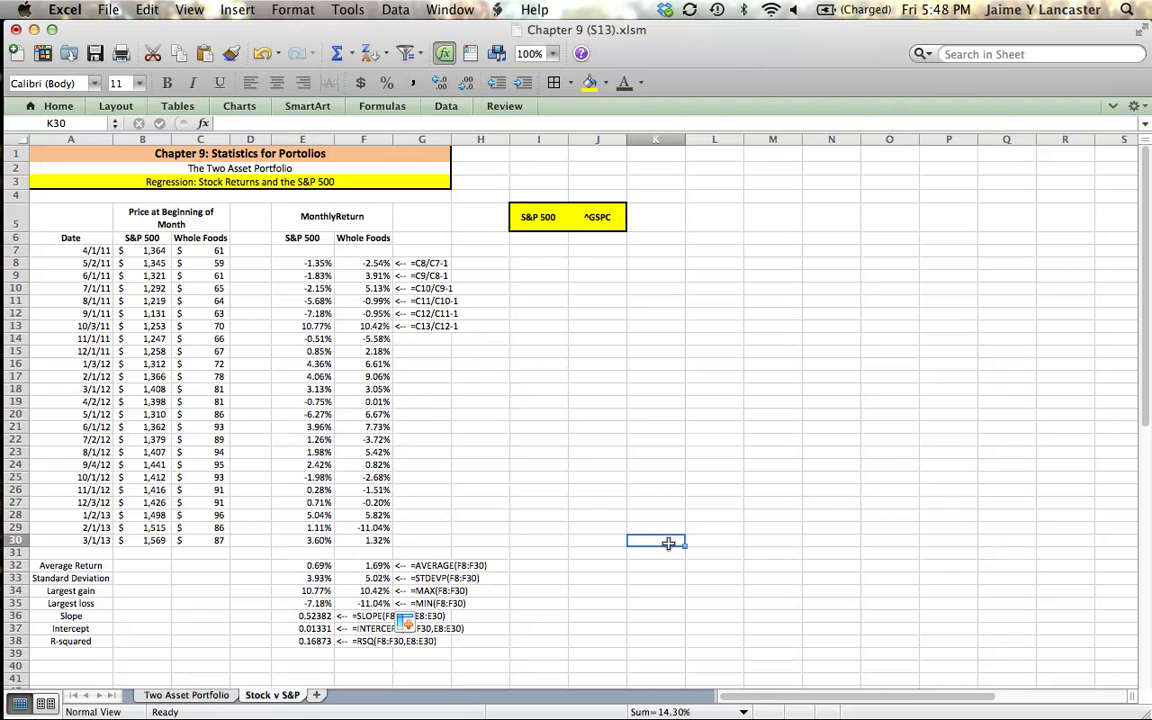
{"action": "left_click", "coordinate": [605, 542]}
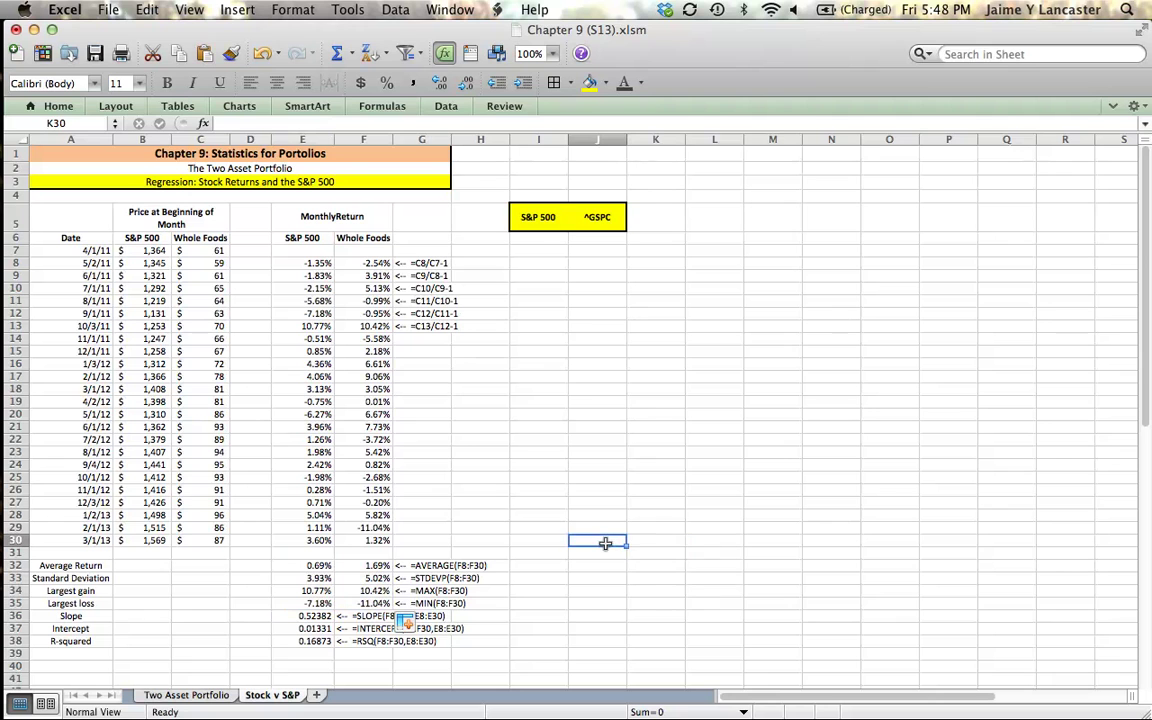
{"action": "double_click", "coordinate": [605, 542]}
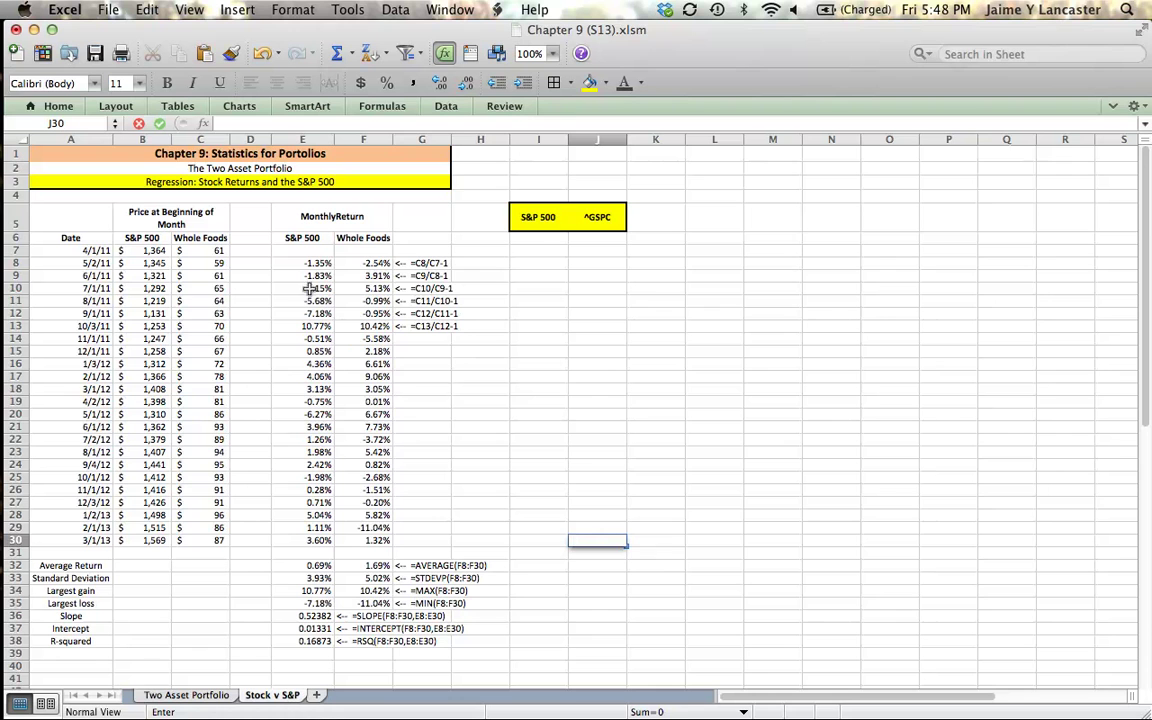
- Insert a Marked Scatter chart from the S&P 500 and Whole Foods monthly returns in E8:F30
{"action": "left_click_drag", "start_coordinate": [300, 263], "coordinate": [365, 313]}
{"action": "left_click_drag", "start_coordinate": [352, 358], "coordinate": [365, 542]}
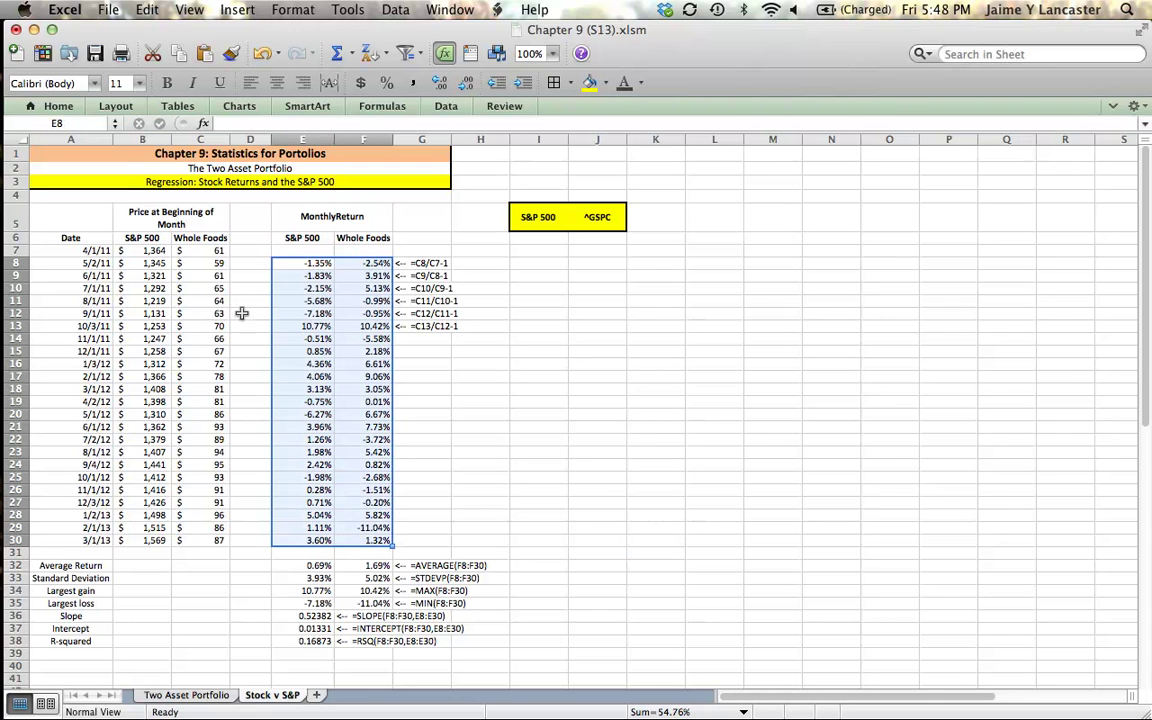
{"action": "left_click", "coordinate": [242, 107]}
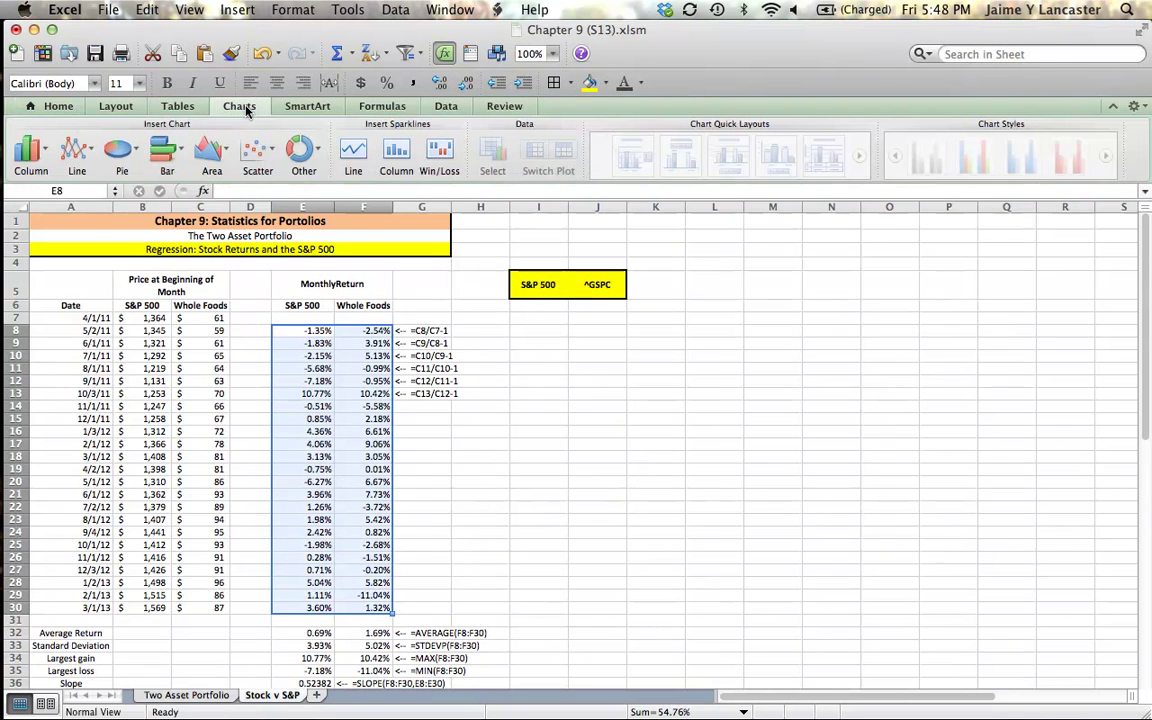
{"action": "left_click", "coordinate": [250, 156]}
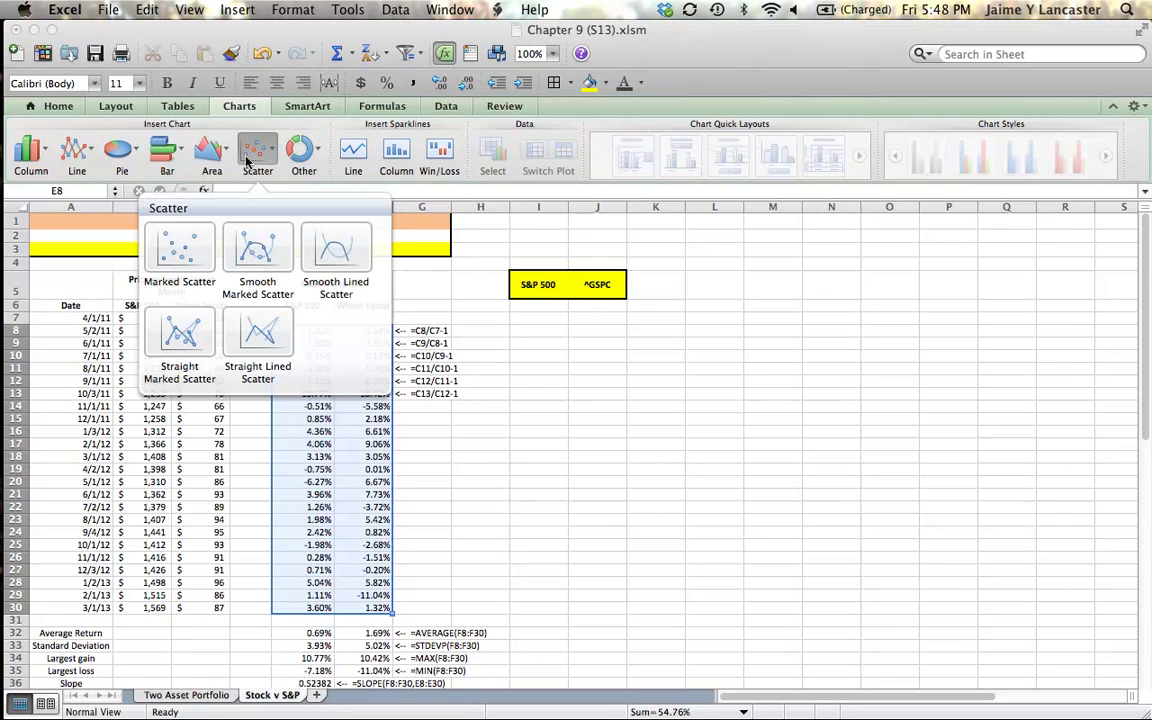
{"action": "left_click", "coordinate": [180, 246]}
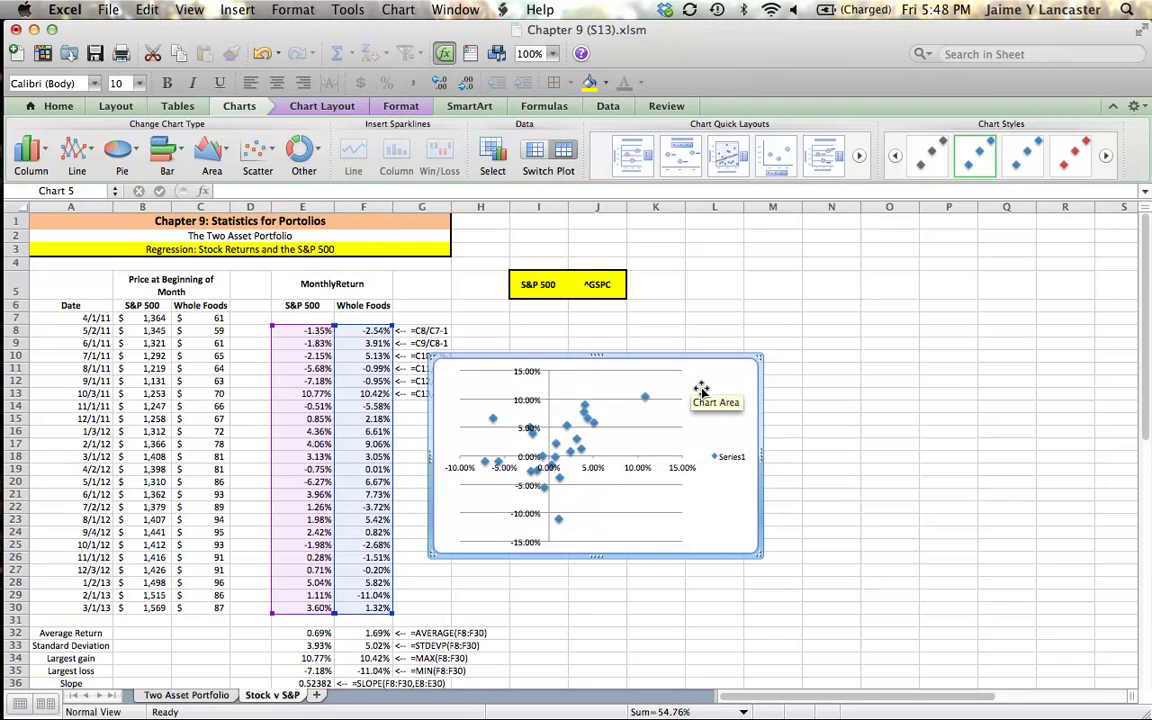
- Move and enlarge the scatter chart to fill about columns H to O, rows 7 to 30, and delete its Series1 legend
{"action": "left_click_drag", "start_coordinate": [702, 390], "coordinate": [862, 320]}
{"action": "left_click_drag", "start_coordinate": [869, 545], "coordinate": [926, 606]}
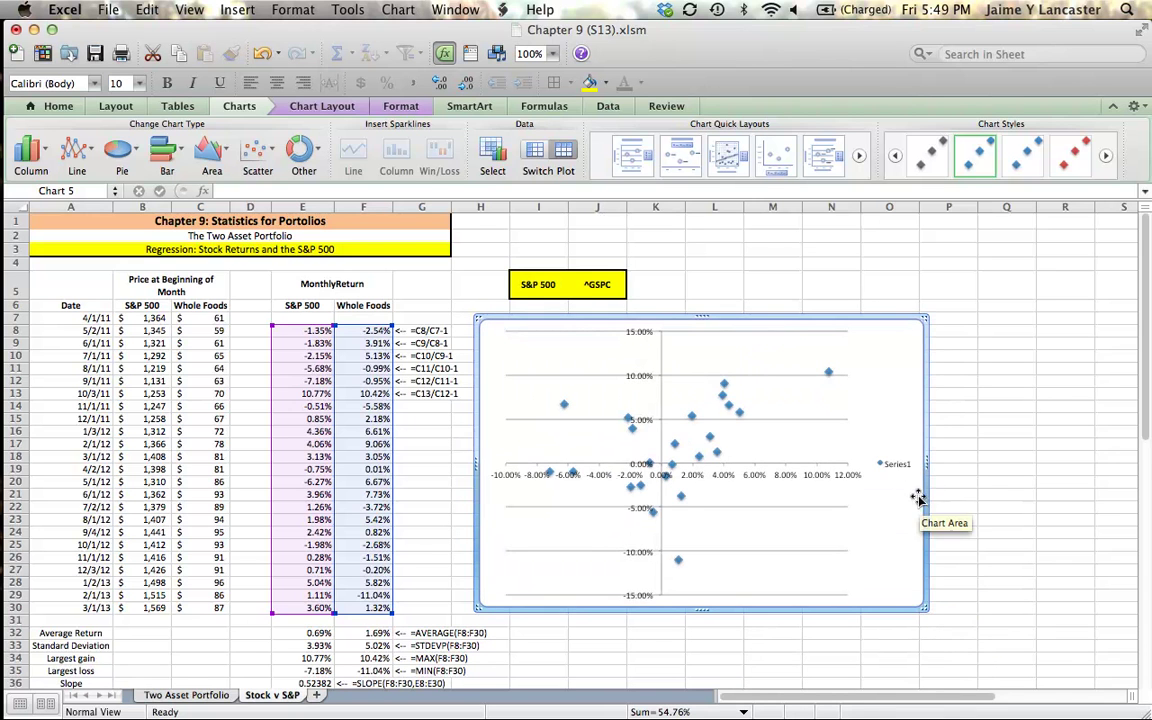
{"action": "left_click", "coordinate": [897, 472]}
{"action": "key", "text": "Delete"}
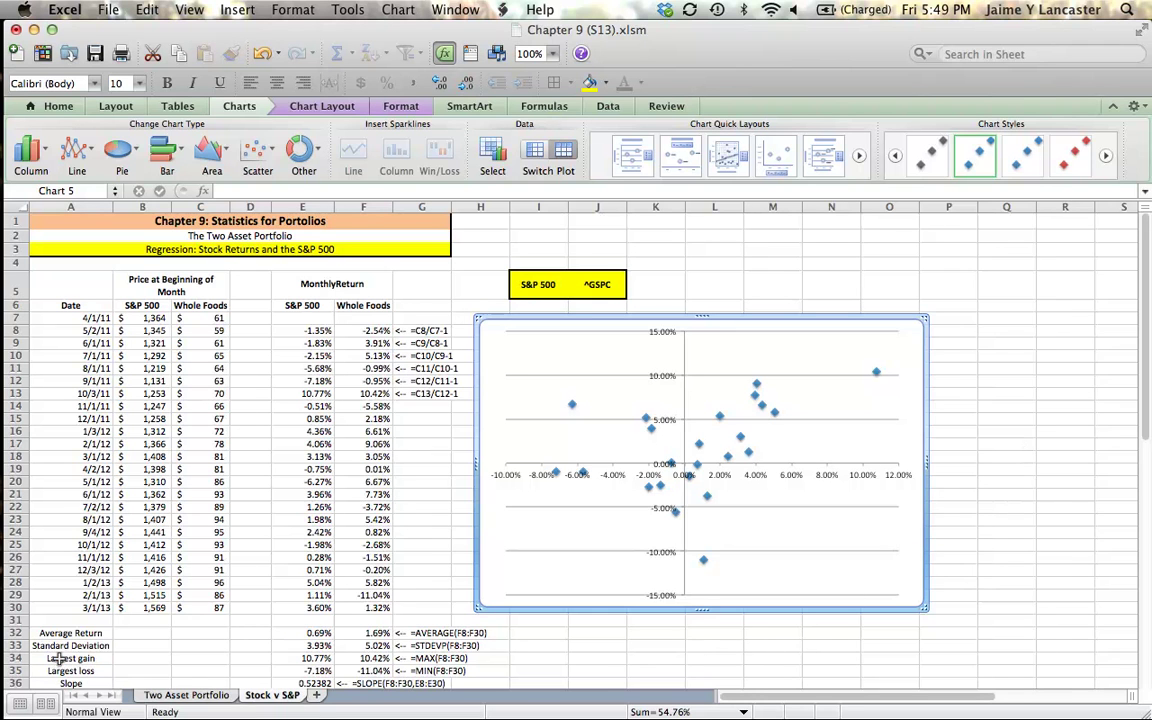
- Examine the largest gain and largest loss cells for the S&P 500 and Whole Foods against the scatter chart
{"action": "left_click", "coordinate": [289, 662]}
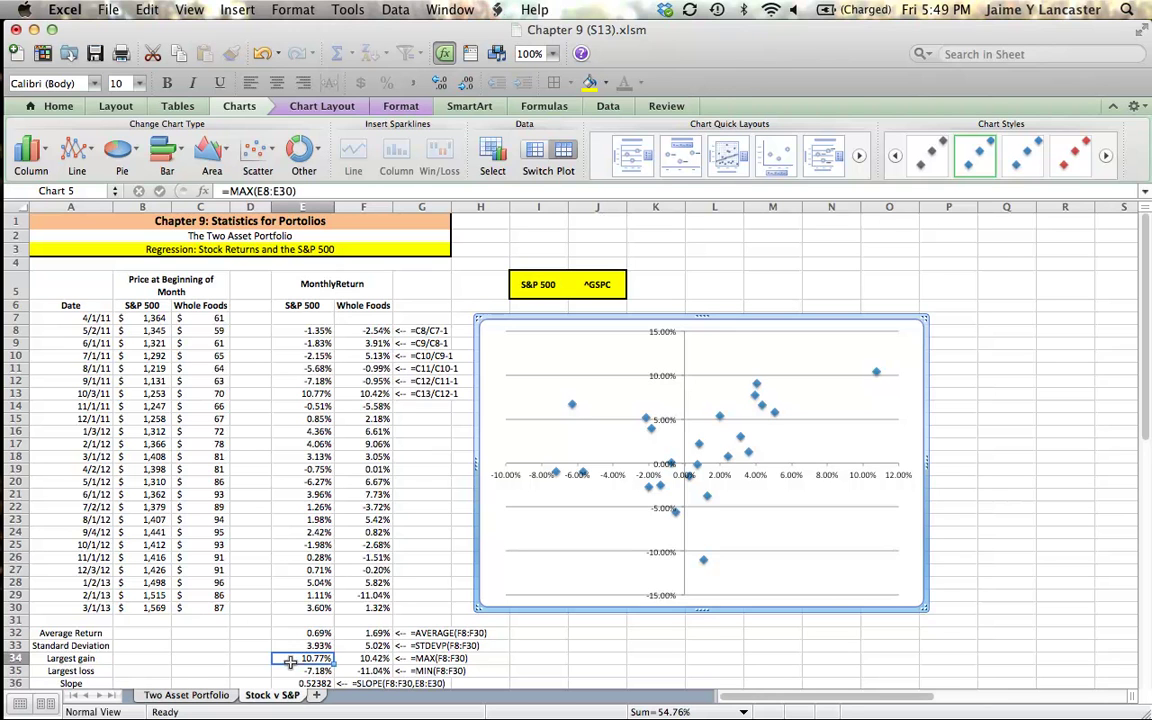
{"action": "left_click", "coordinate": [357, 660]}
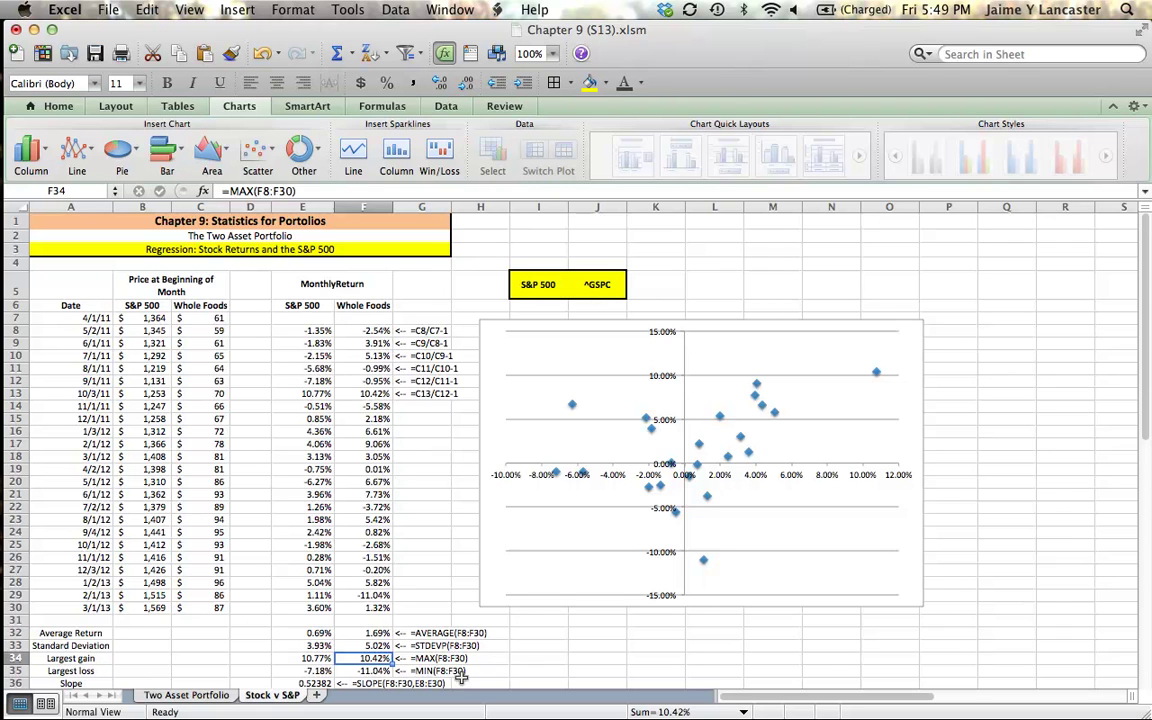
{"action": "left_click", "coordinate": [312, 671]}
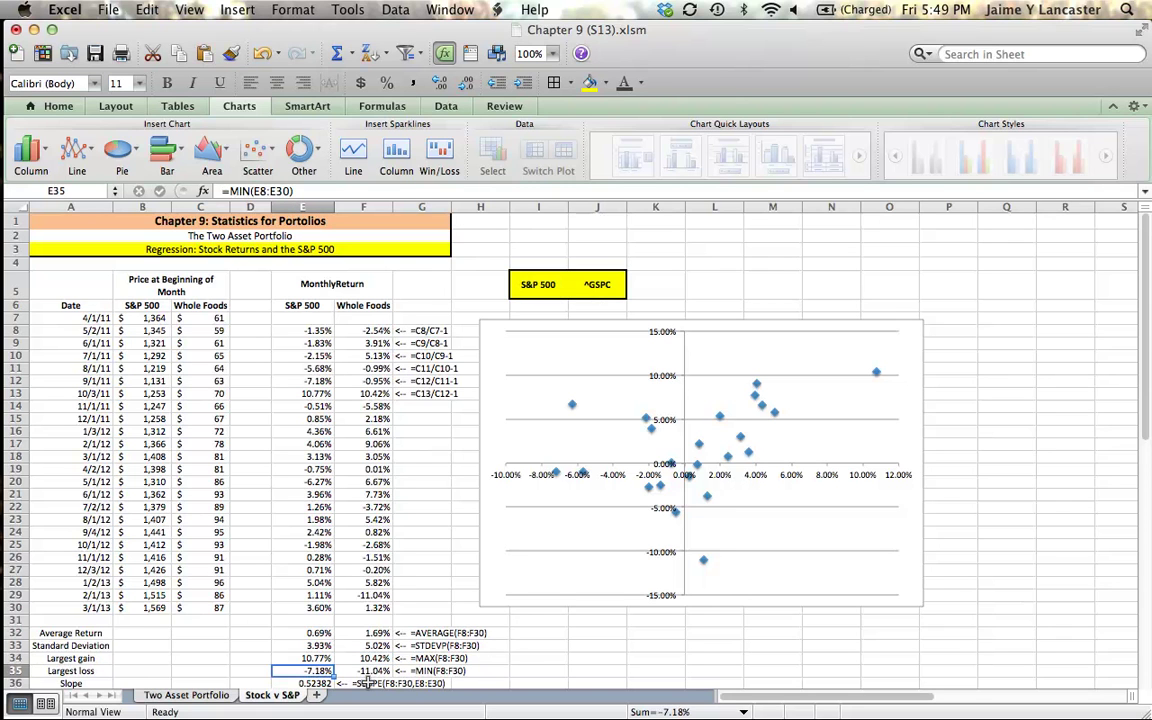
{"action": "left_click", "coordinate": [342, 671]}
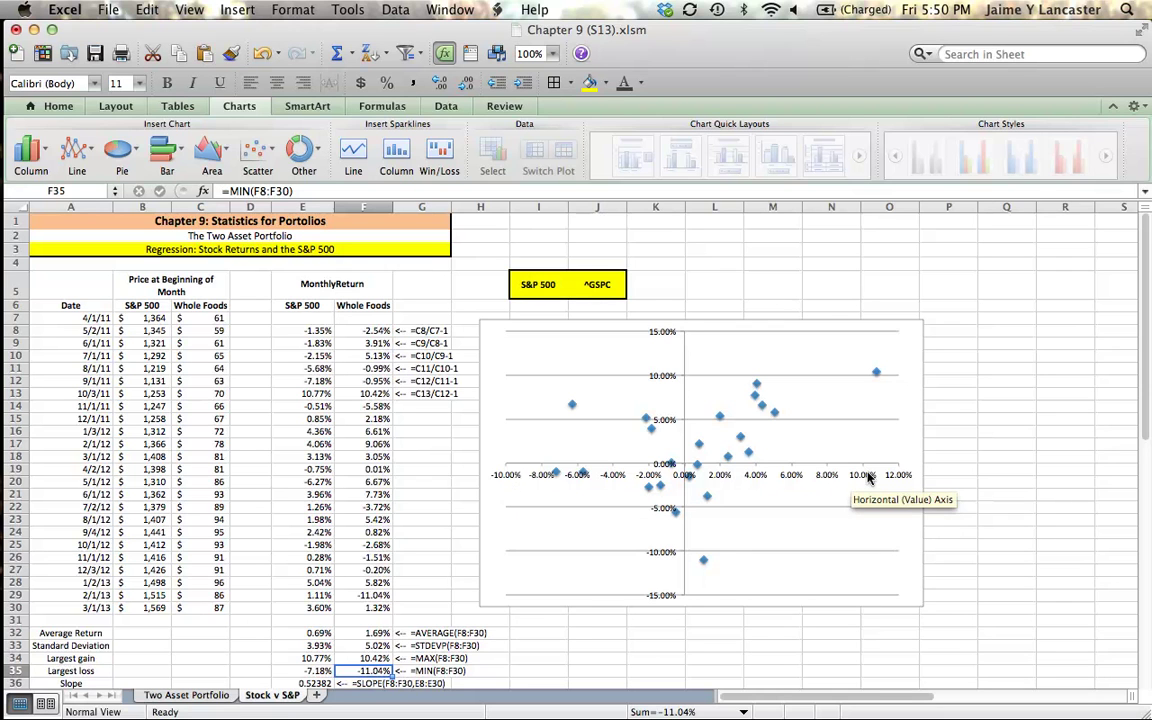
- Apply a quick layout with a chart title and both axis titles to the scatter chart, and delete the legend it adds
{"action": "left_click", "coordinate": [863, 402]}
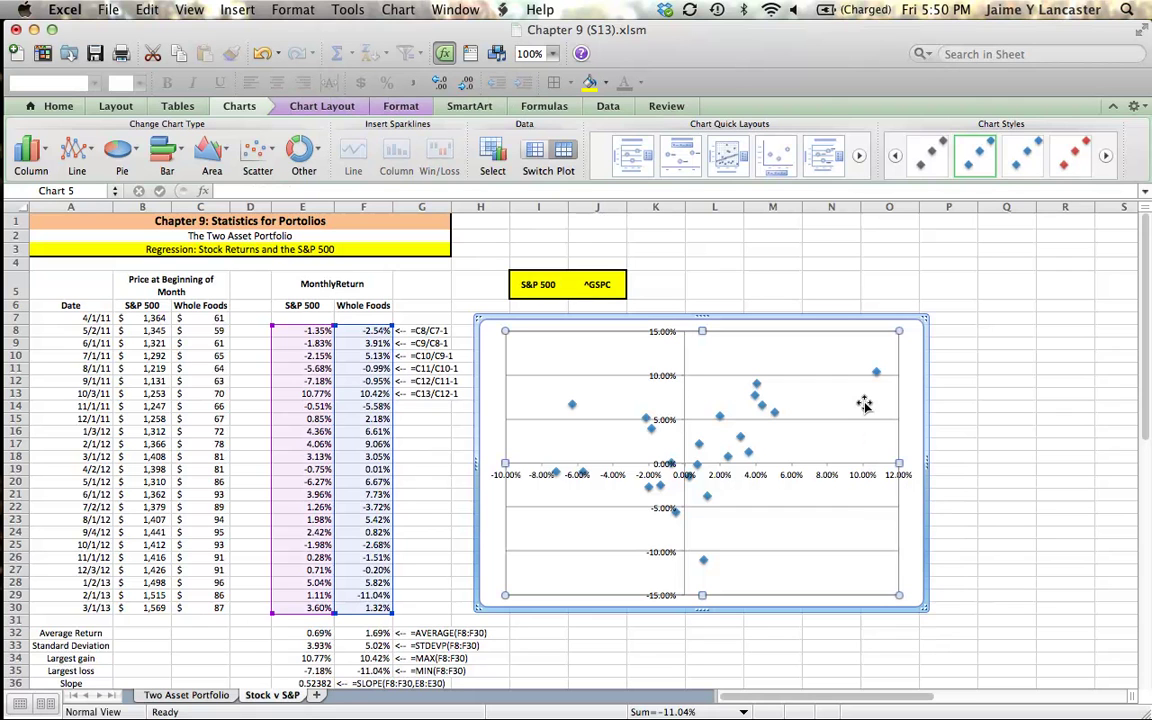
{"action": "left_click", "coordinate": [633, 163]}
{"action": "left_click", "coordinate": [896, 480]}
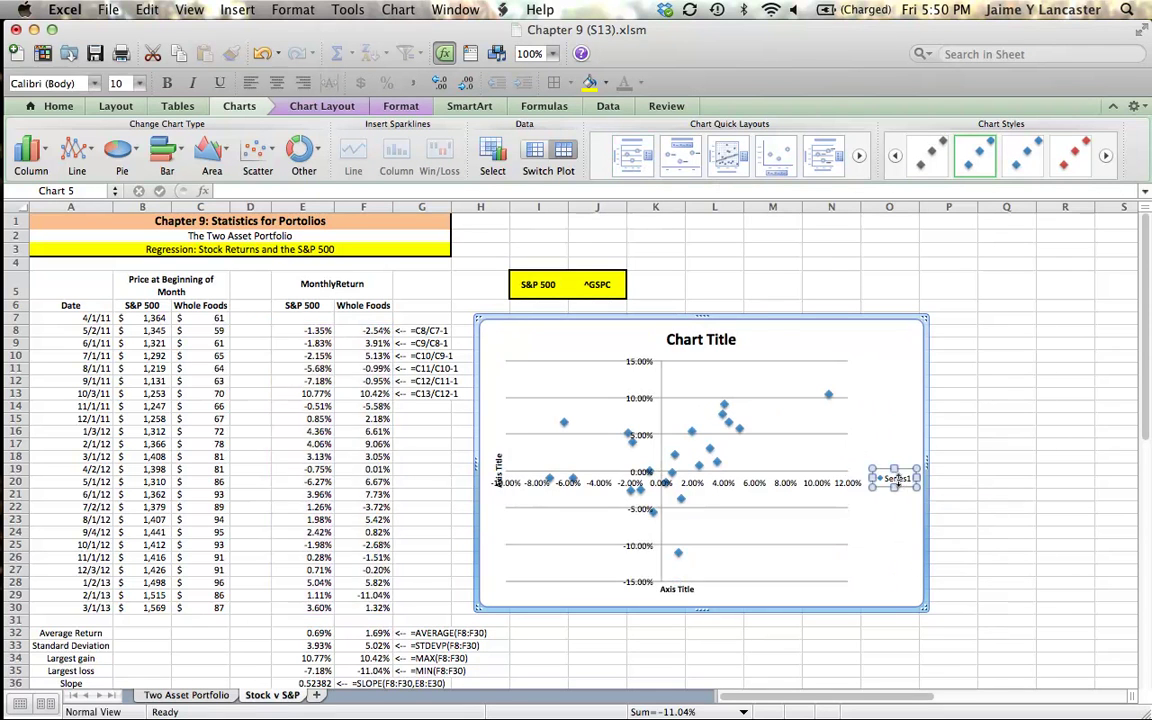
{"action": "key", "text": "Delete"}
- Replace the chart title with "Regressing Whole Foods Returns Against the S&P 500"
{"action": "left_click", "coordinate": [700, 340]}
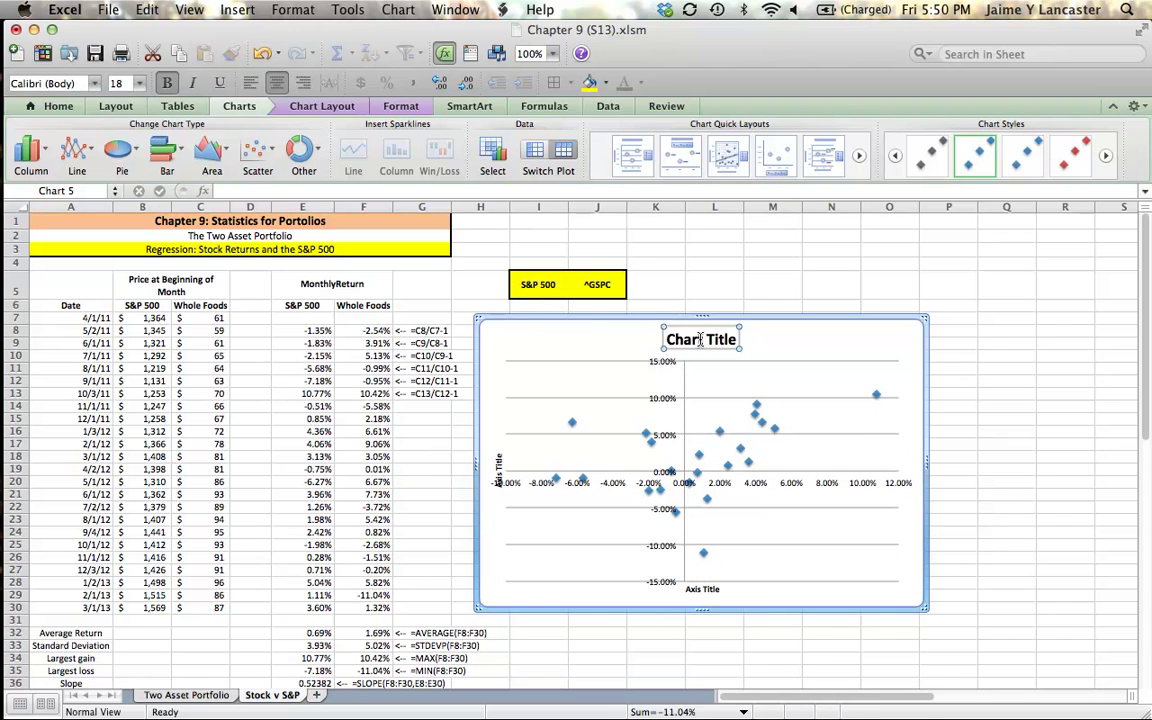
{"action": "type", "text": "Regress"}
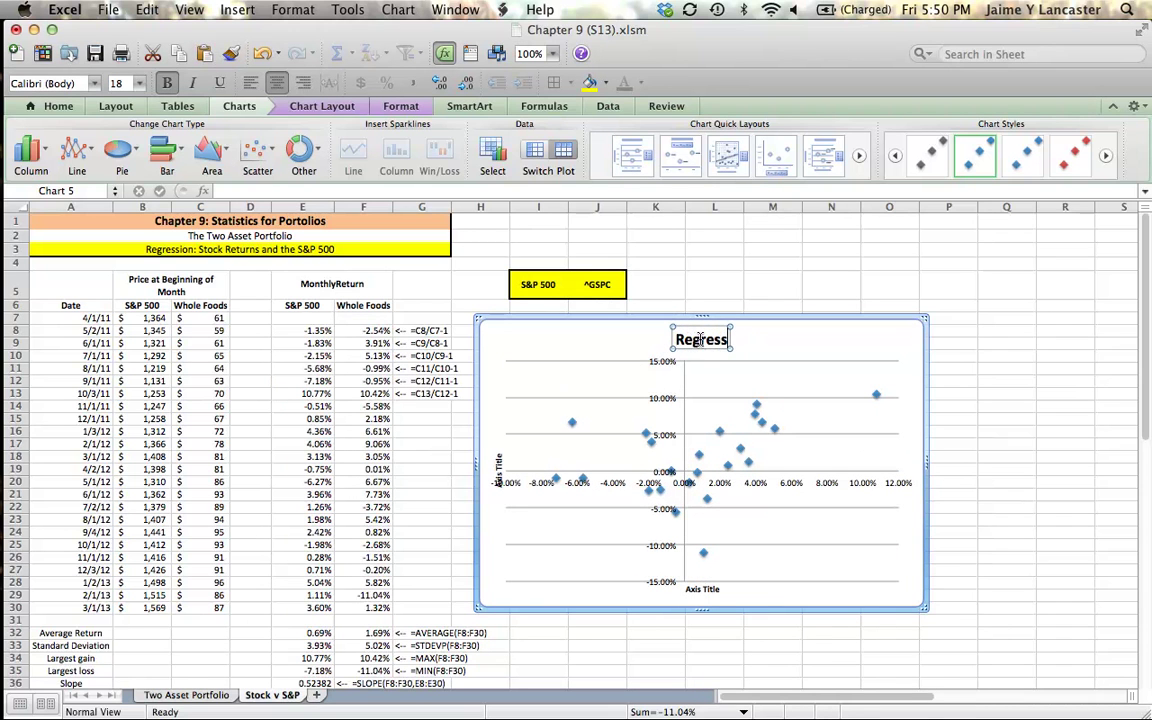
{"action": "type", "text": "ing"}
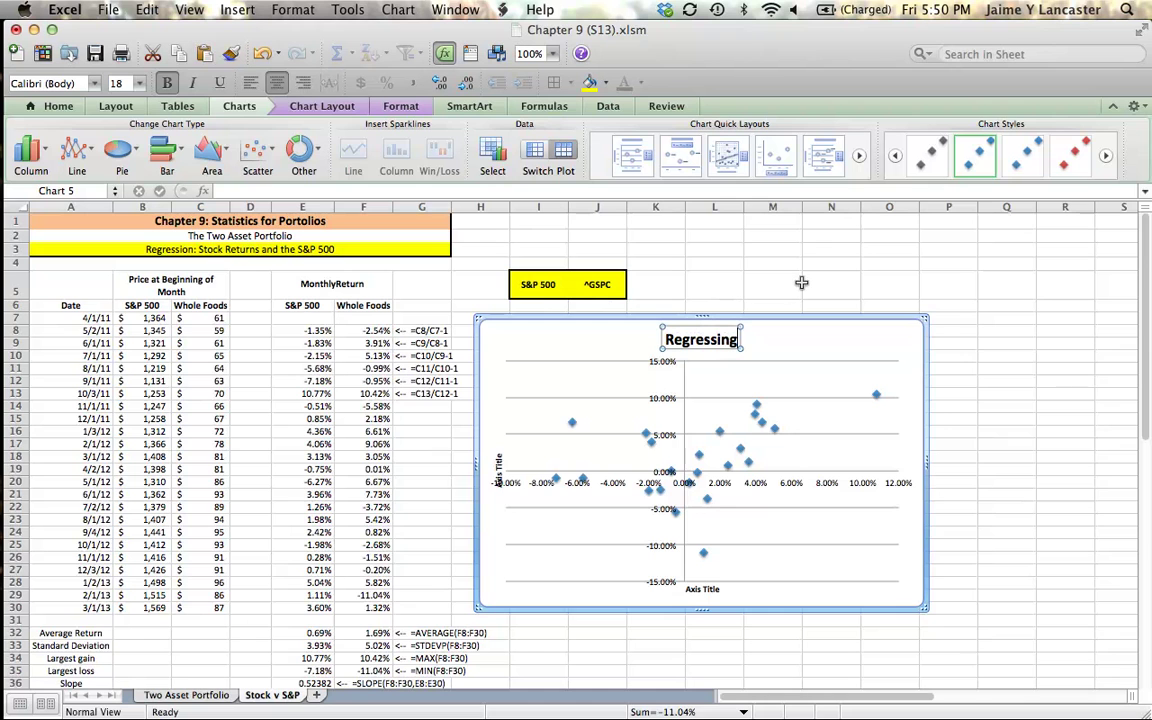
{"action": "type", "text": " Whole F"}
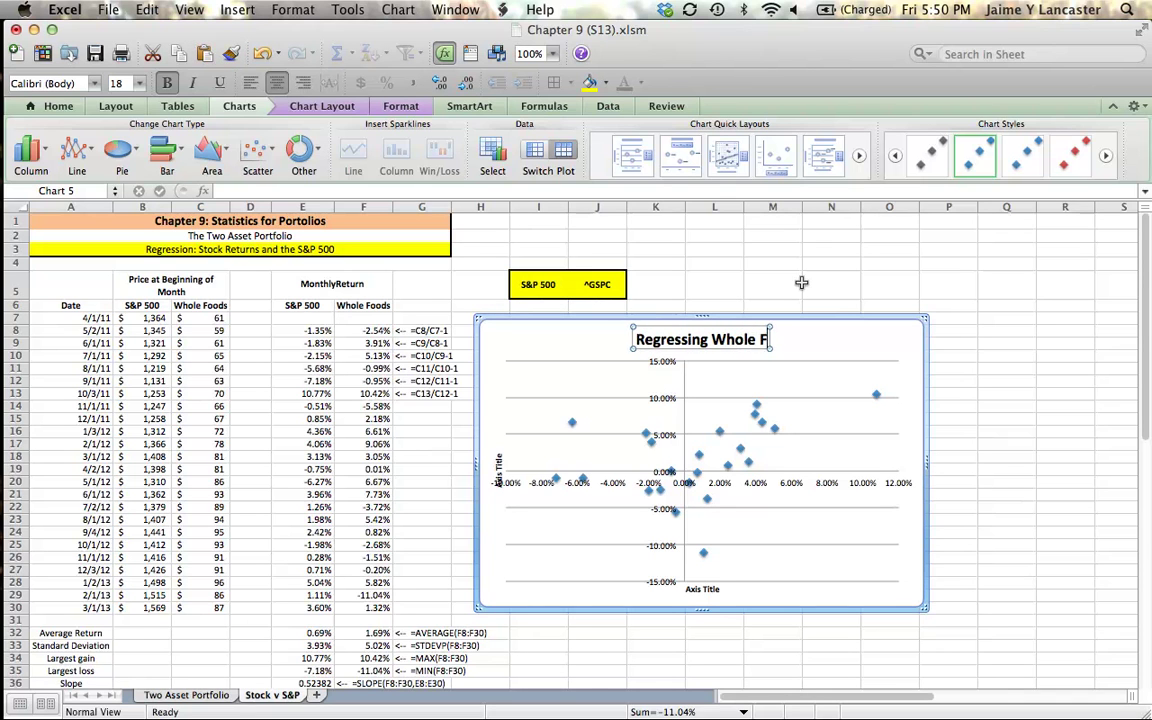
{"action": "type", "text": "oods Returns"}
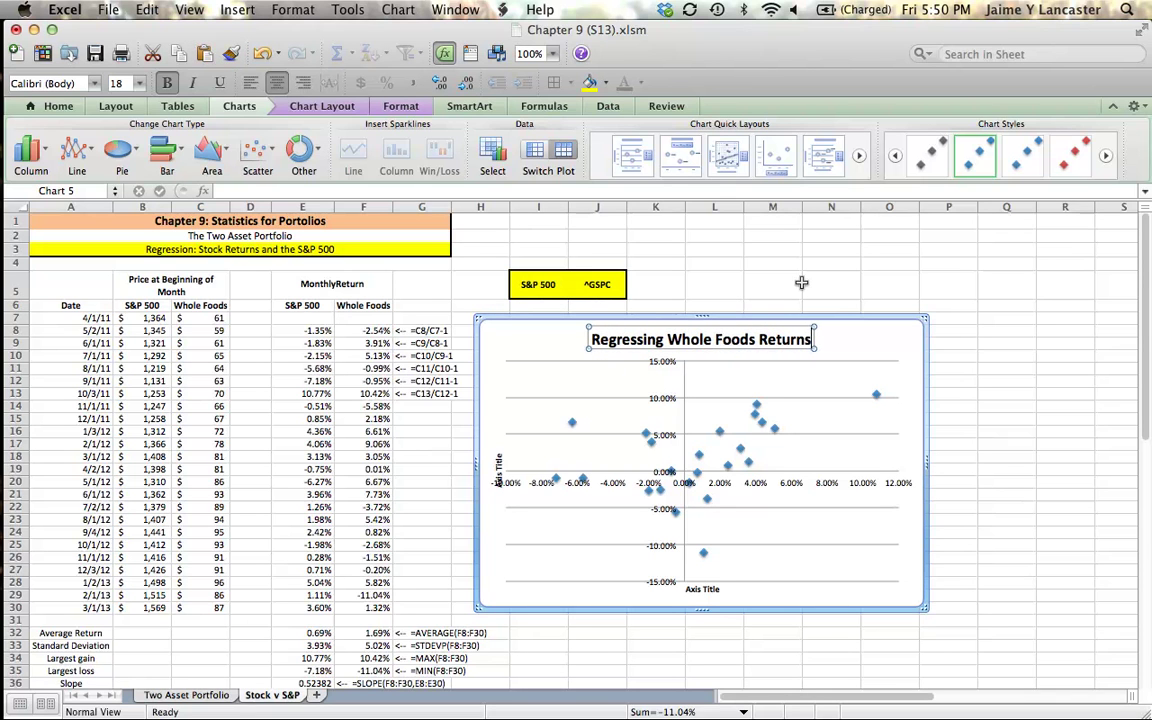
{"action": "type", "text": " Ag"}
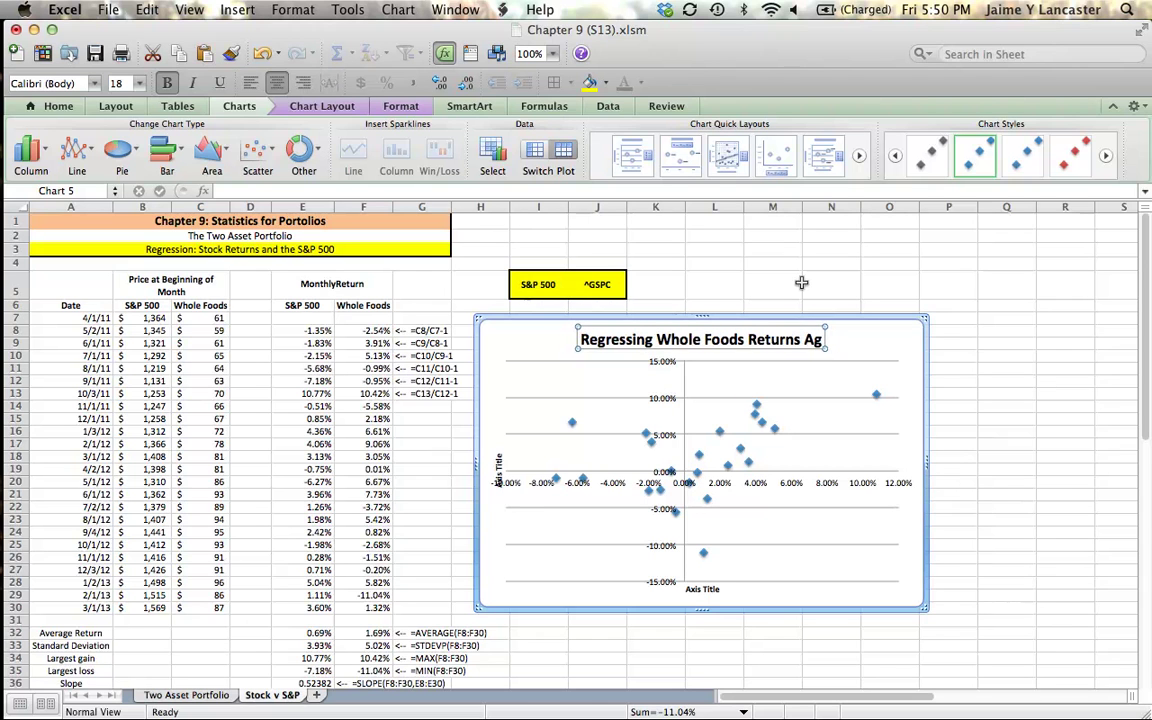
{"action": "type", "text": "ainst the S"}
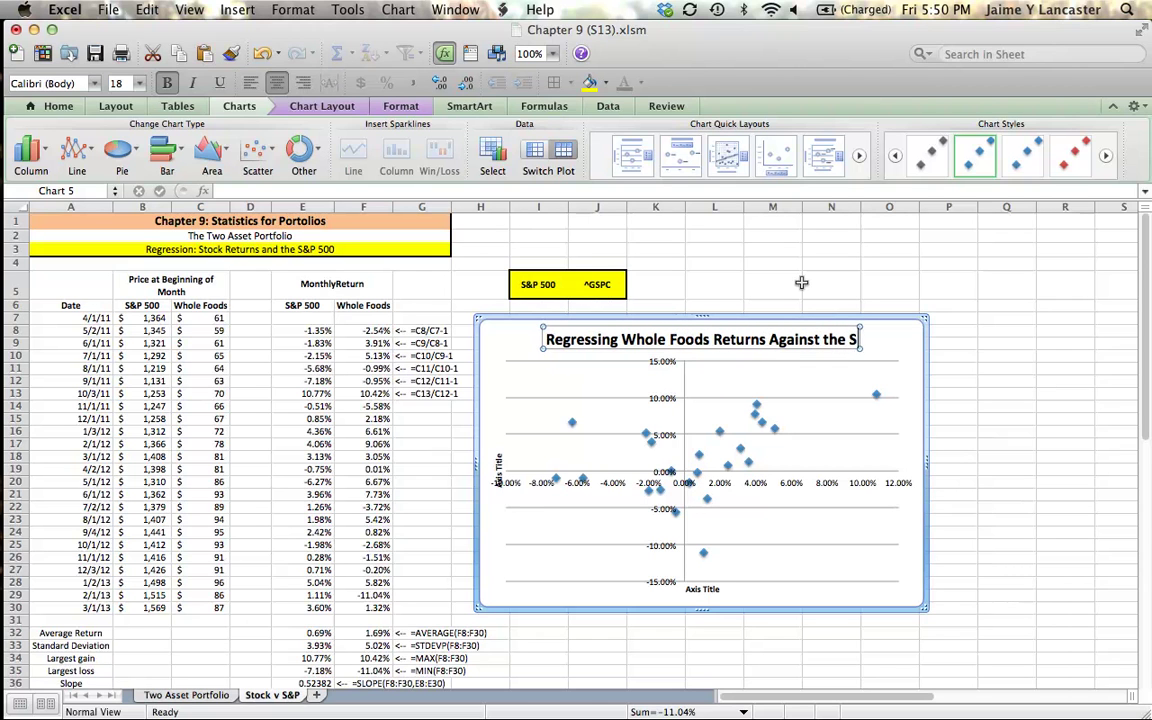
{"action": "type", "text": "&P 500"}
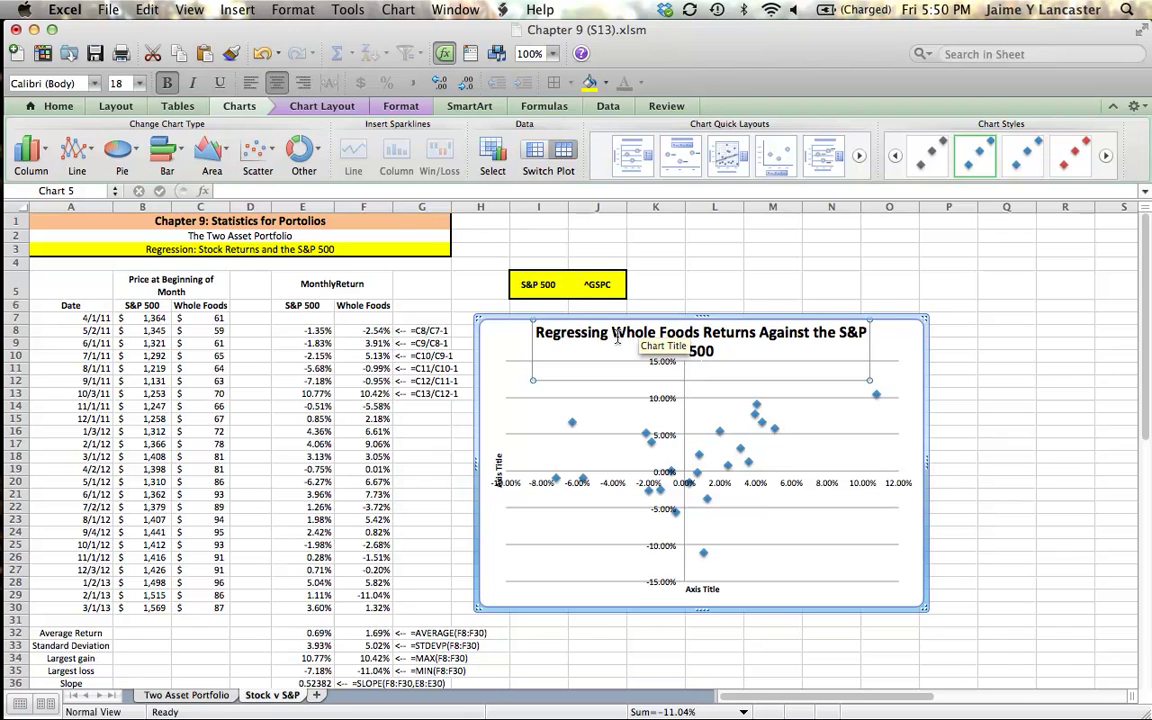
- Nudge the chart title above the plot and set its font size to 16
{"action": "left_click", "coordinate": [531, 350]}
{"action": "left_click_drag", "start_coordinate": [531, 350], "coordinate": [506, 347]}
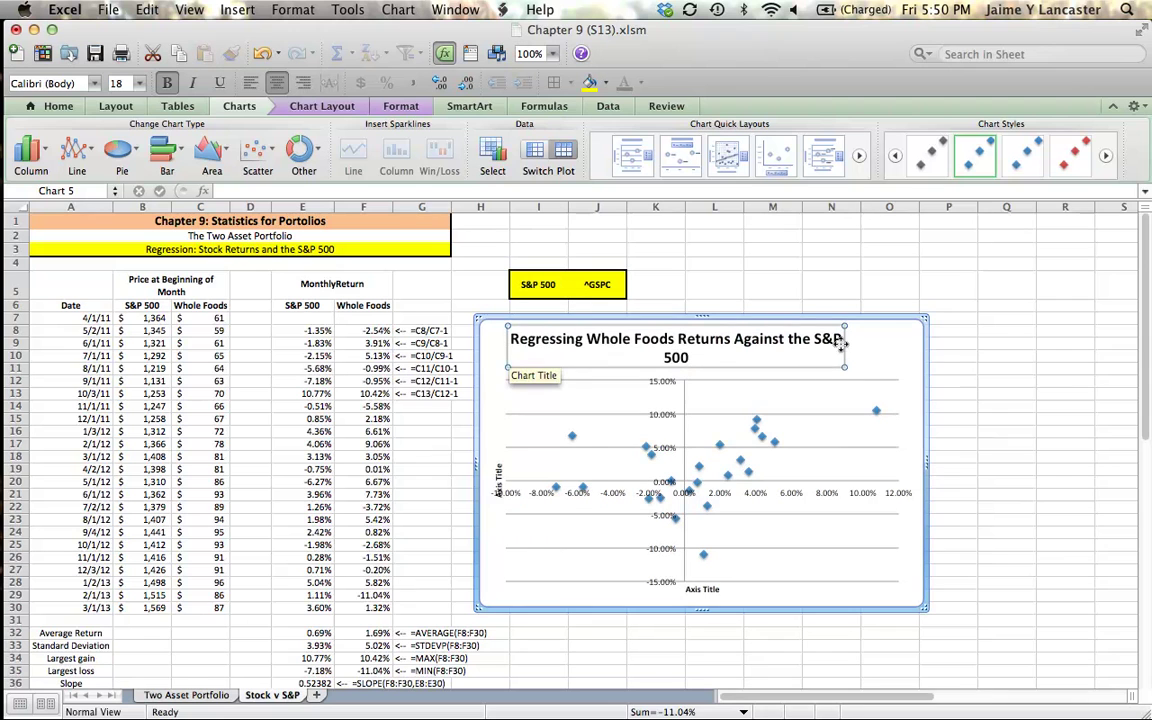
{"action": "left_click_drag", "start_coordinate": [841, 343], "coordinate": [874, 343]}
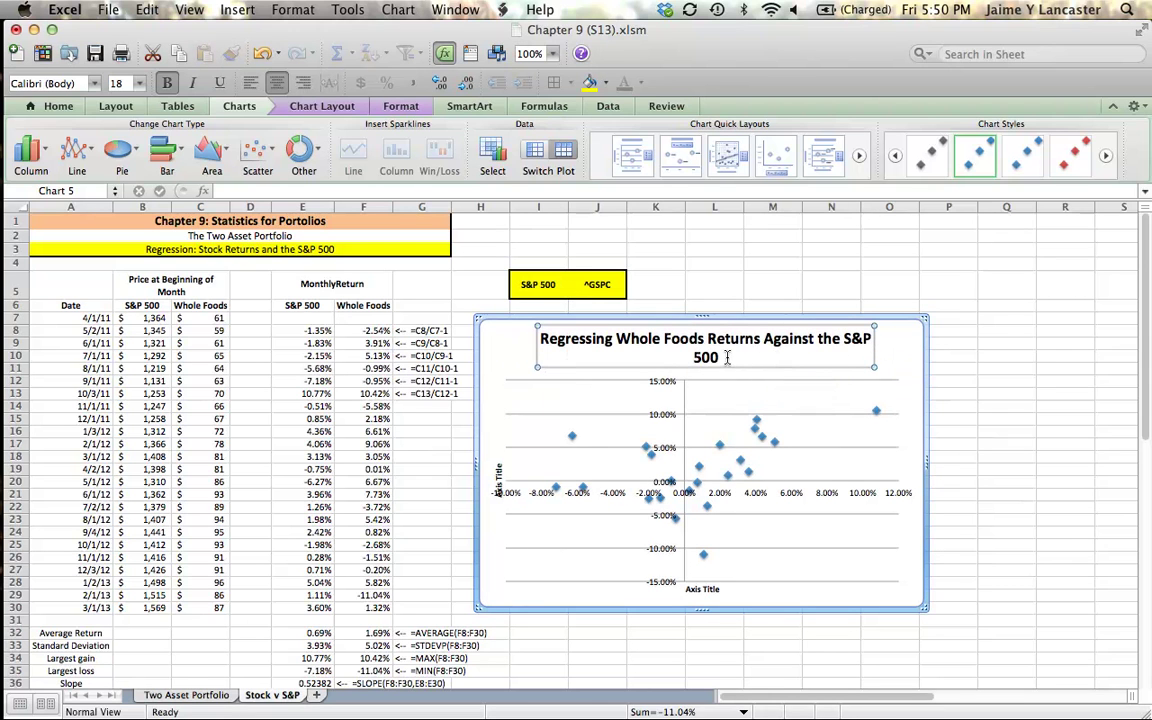
{"action": "left_click_drag", "start_coordinate": [727, 357], "coordinate": [500, 330]}
{"action": "left_click", "coordinate": [56, 106]}
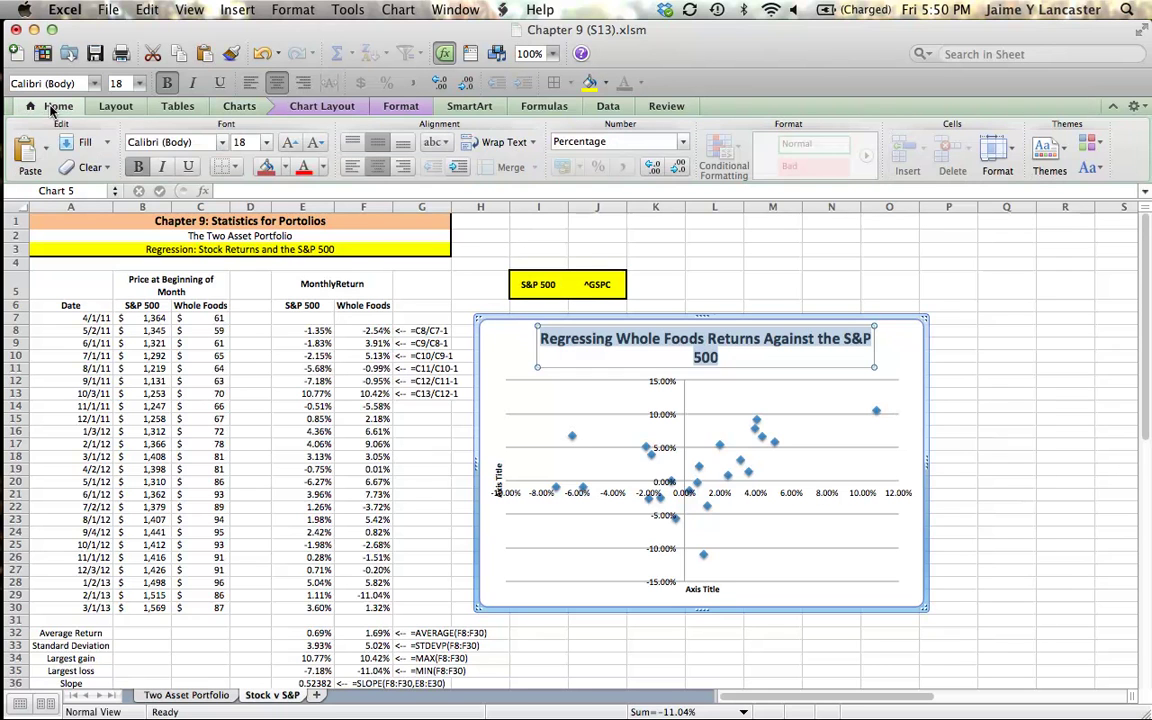
{"action": "left_click", "coordinate": [138, 83]}
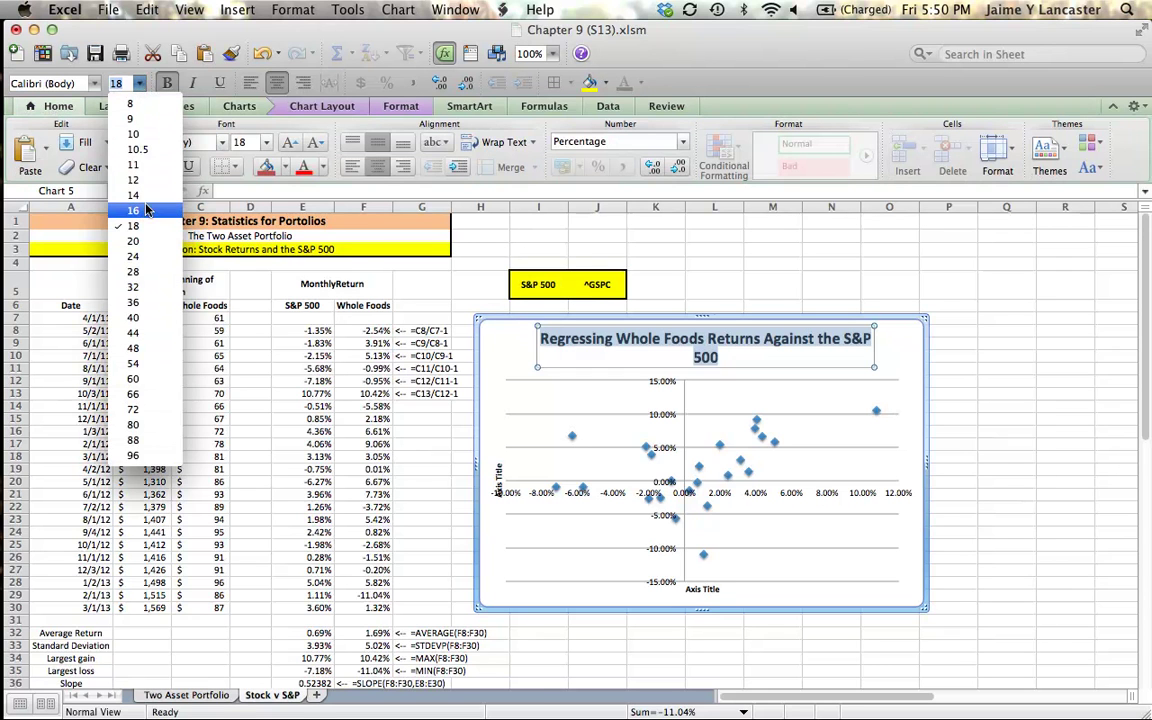
{"action": "left_click", "coordinate": [146, 208]}
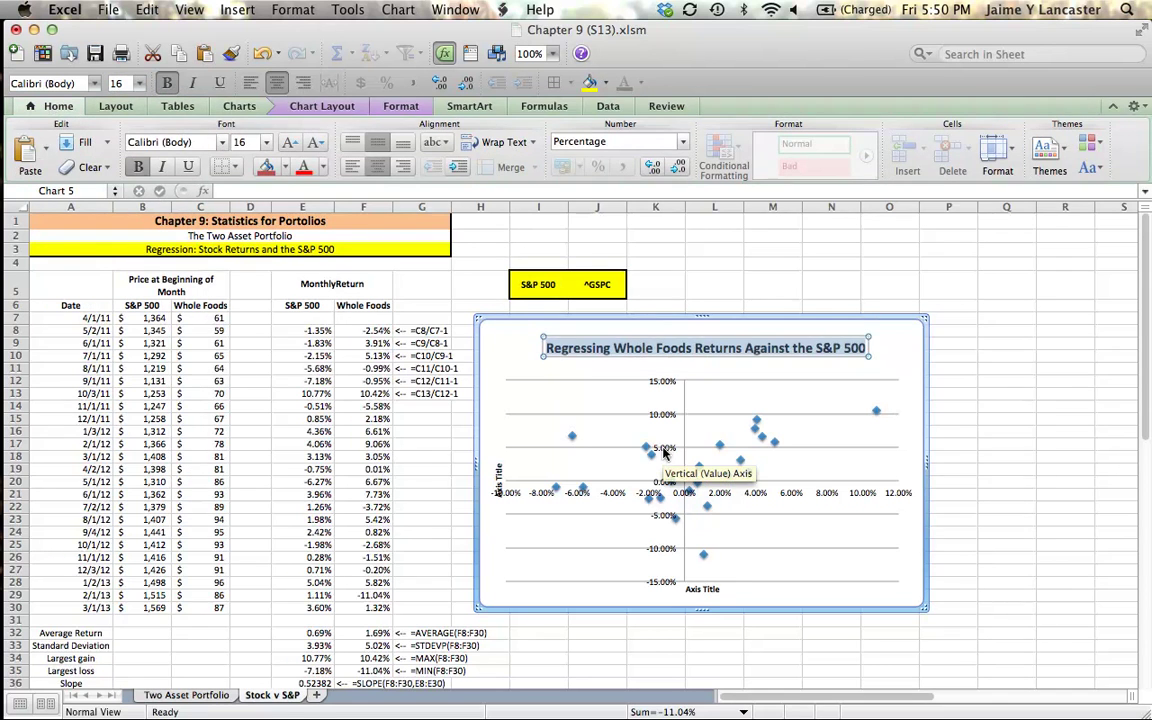
- Change the vertical axis title to "Whole Foods" and keep that title selected
{"action": "left_click", "coordinate": [499, 472]}
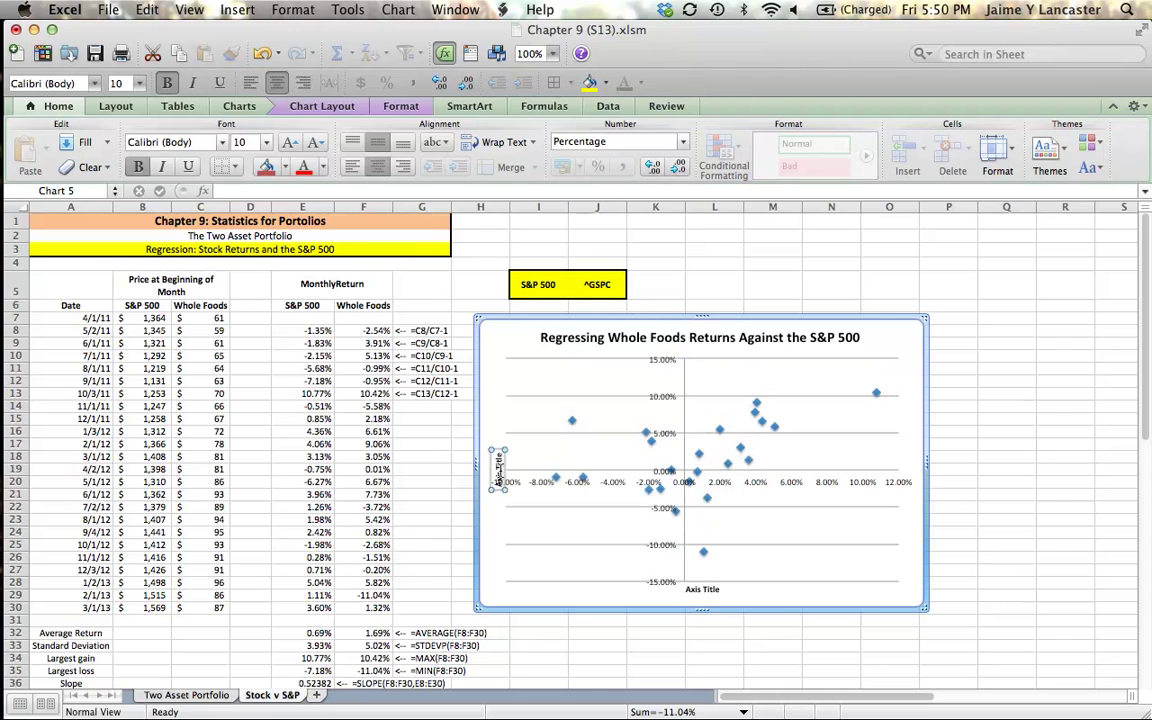
{"action": "type", "text": "Whole Food"}
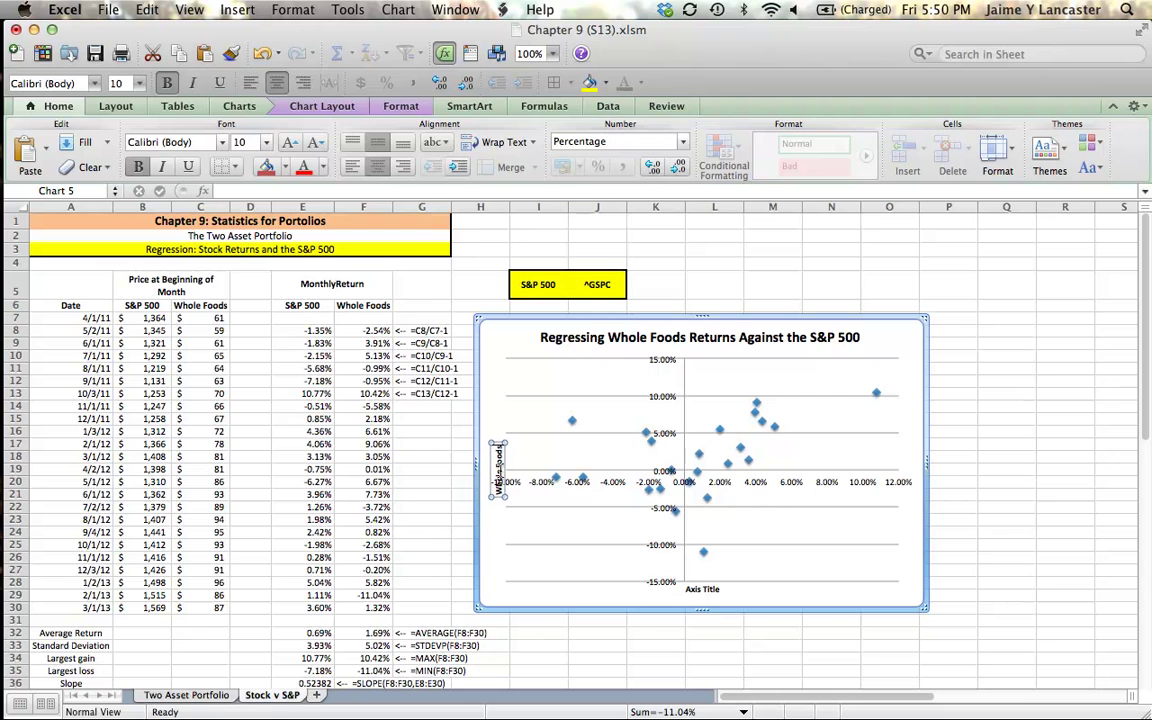
{"action": "type", "text": "s"}
{"action": "left_click", "coordinate": [503, 482]}
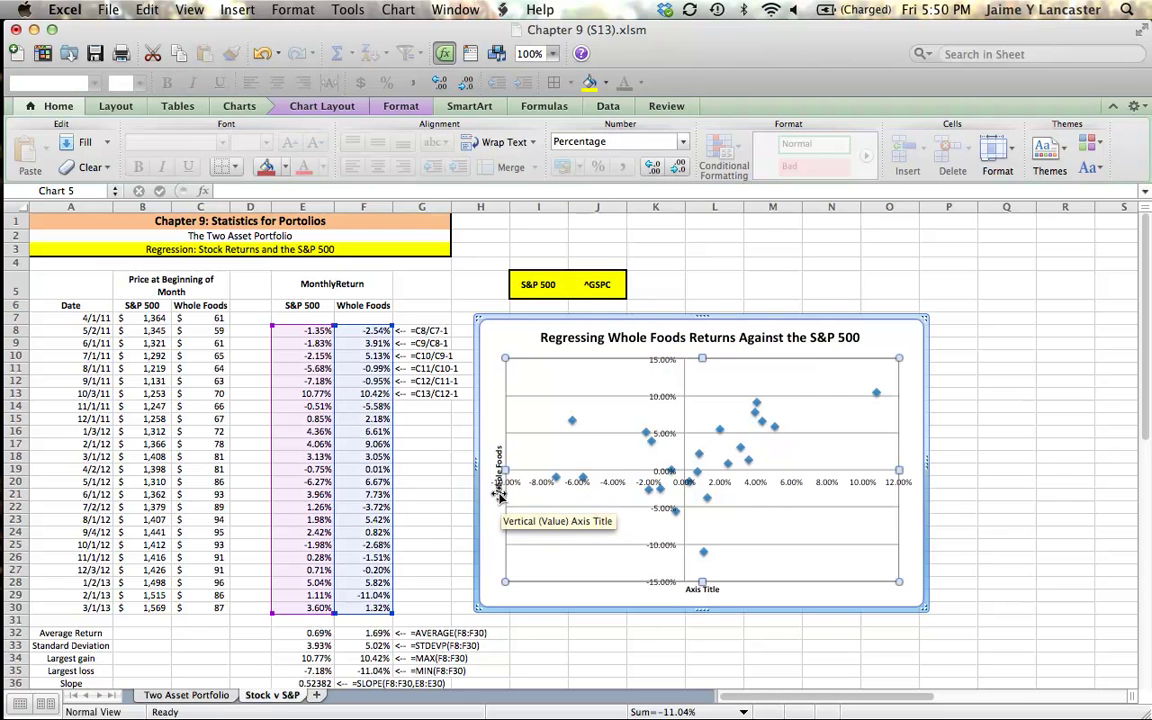
{"action": "left_click", "coordinate": [499, 480]}
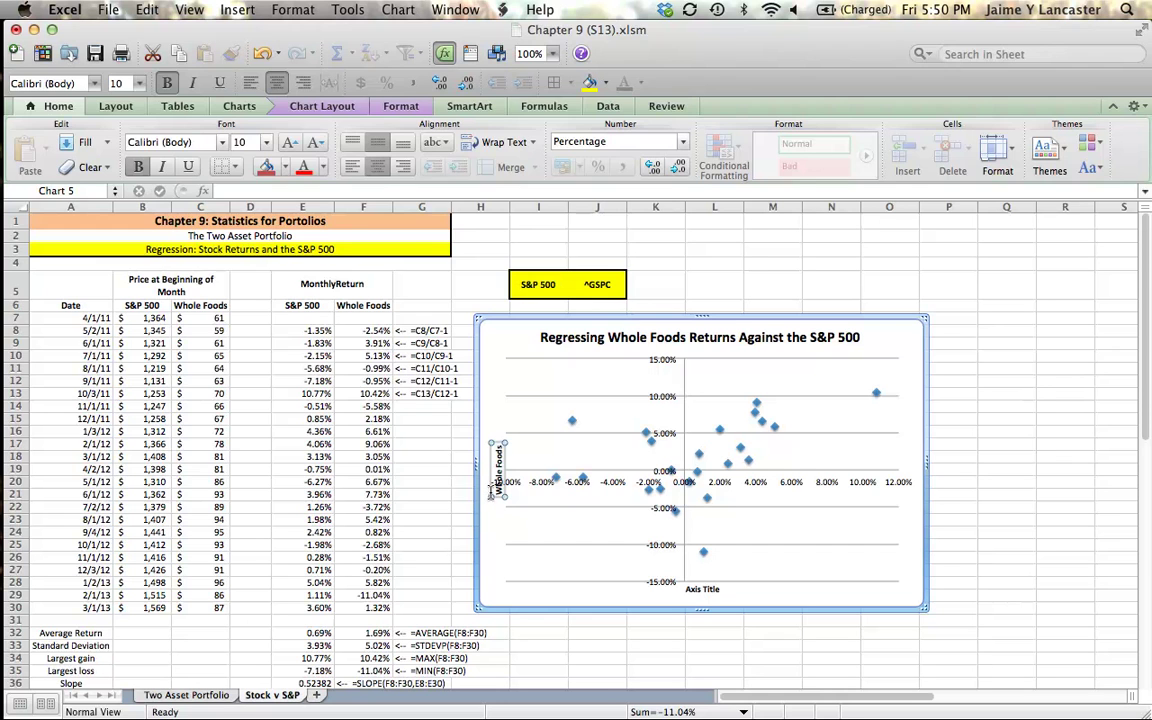
- Shift the vertical axis title "Whole Foods" outward, toward the chart's outer edge
{"action": "double_click", "coordinate": [497, 487]}
{"action": "key", "text": "Escape"}
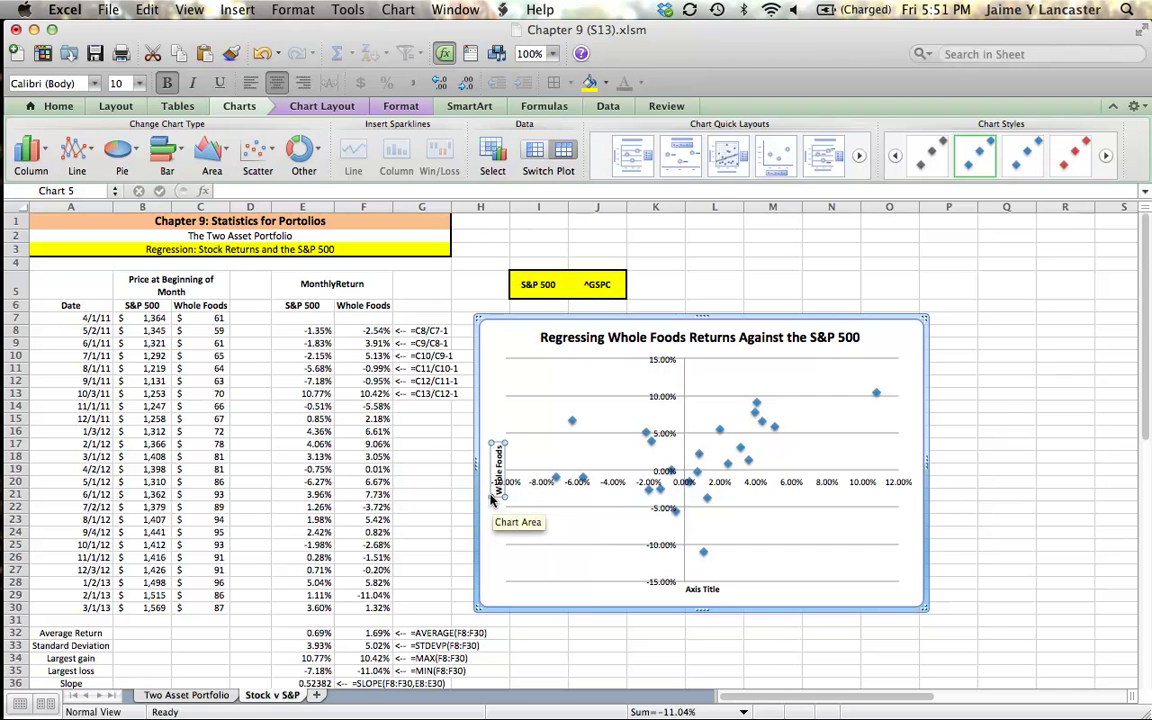
{"action": "left_click_drag", "start_coordinate": [487, 489], "coordinate": [477, 487]}
- Change the horizontal axis title to "S&P 500" and raise the "Whole Foods" axis title clear of the horizontal axis labels
{"action": "left_click", "coordinate": [702, 590]}
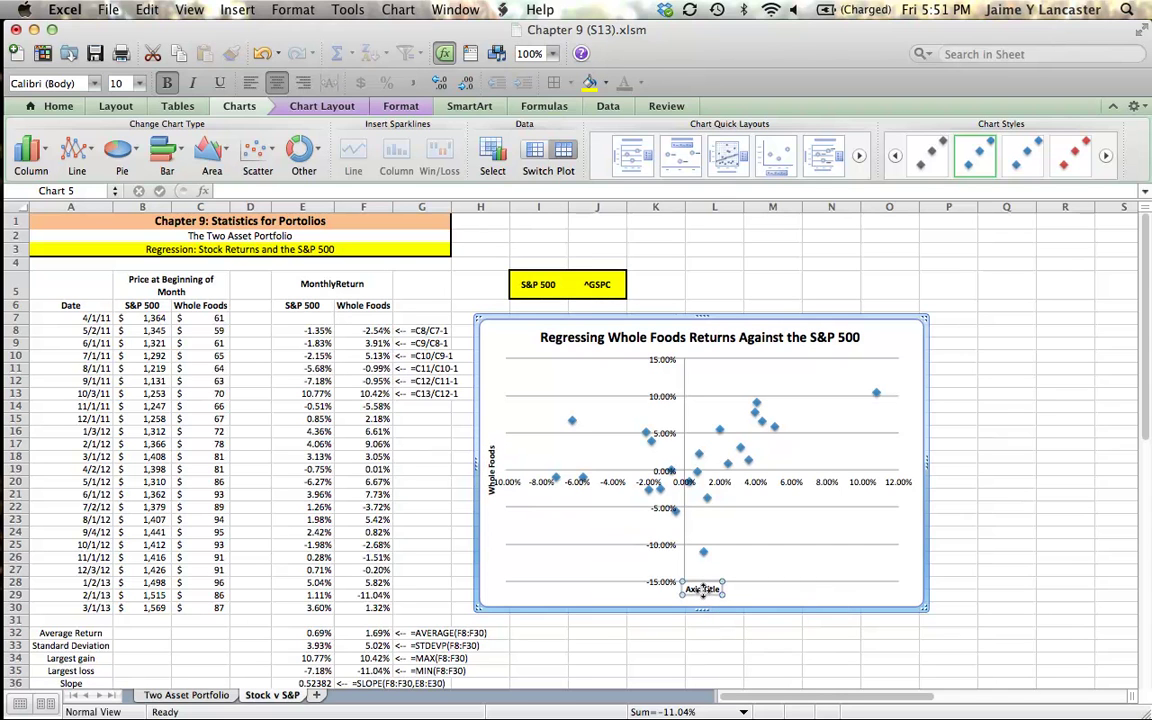
{"action": "type", "text": "S&P 500"}
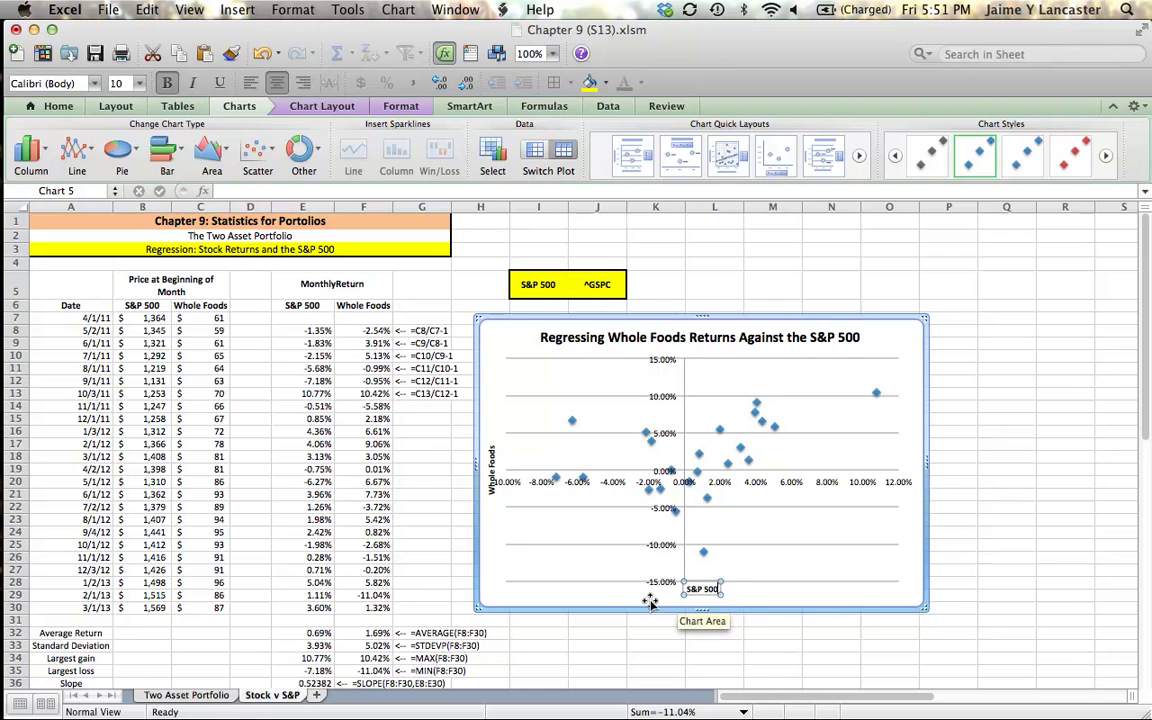
{"action": "left_click", "coordinate": [540, 580]}
{"action": "left_click_drag", "start_coordinate": [491, 465], "coordinate": [490, 420]}
{"action": "left_click", "coordinate": [537, 550]}
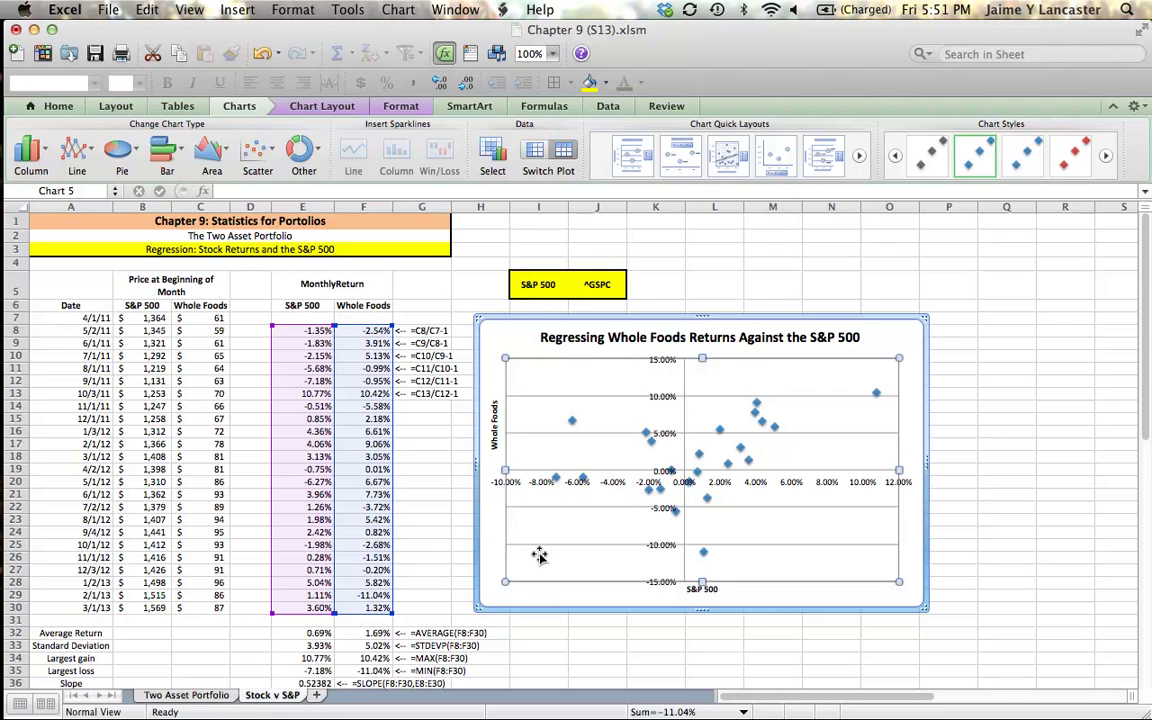
{"action": "left_click", "coordinate": [777, 430]}
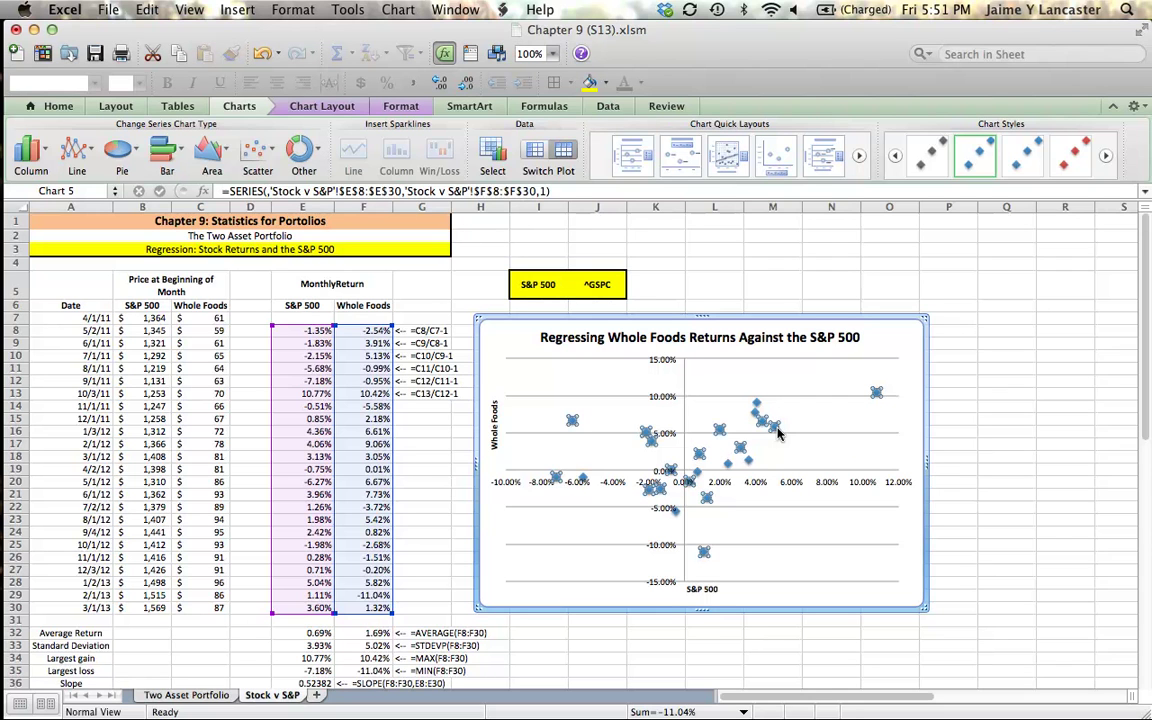
{"action": "mouse_move", "coordinate": [648, 432]}
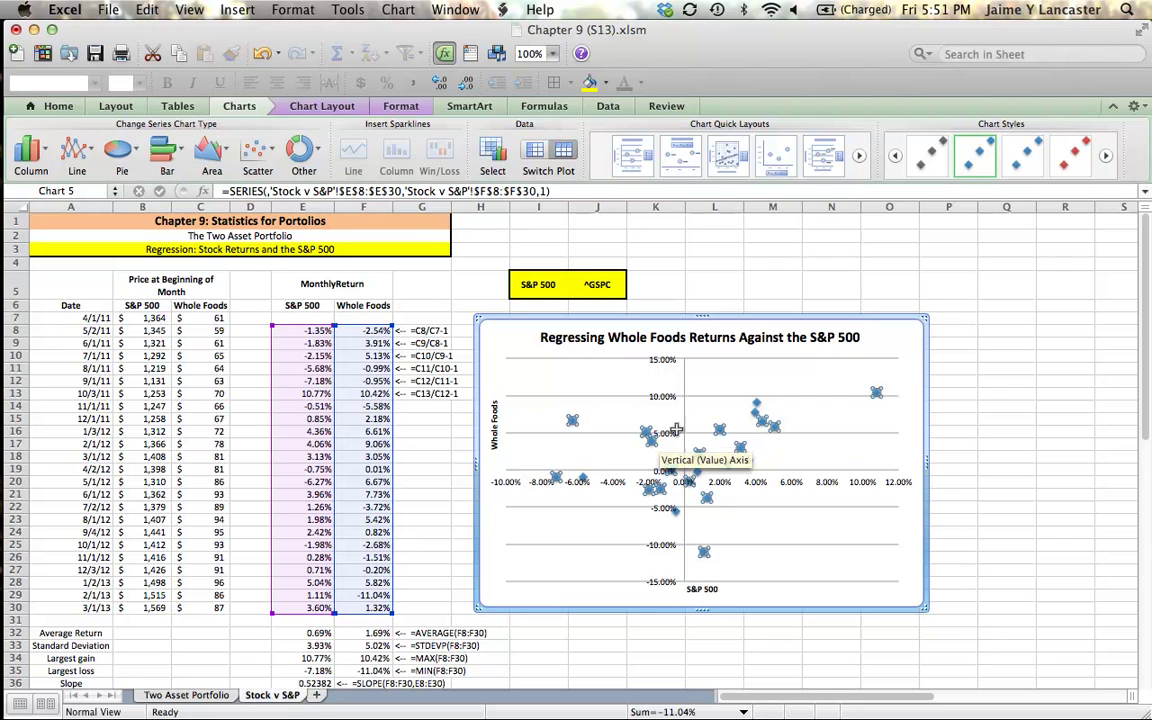
{"action": "left_click", "coordinate": [766, 430]}
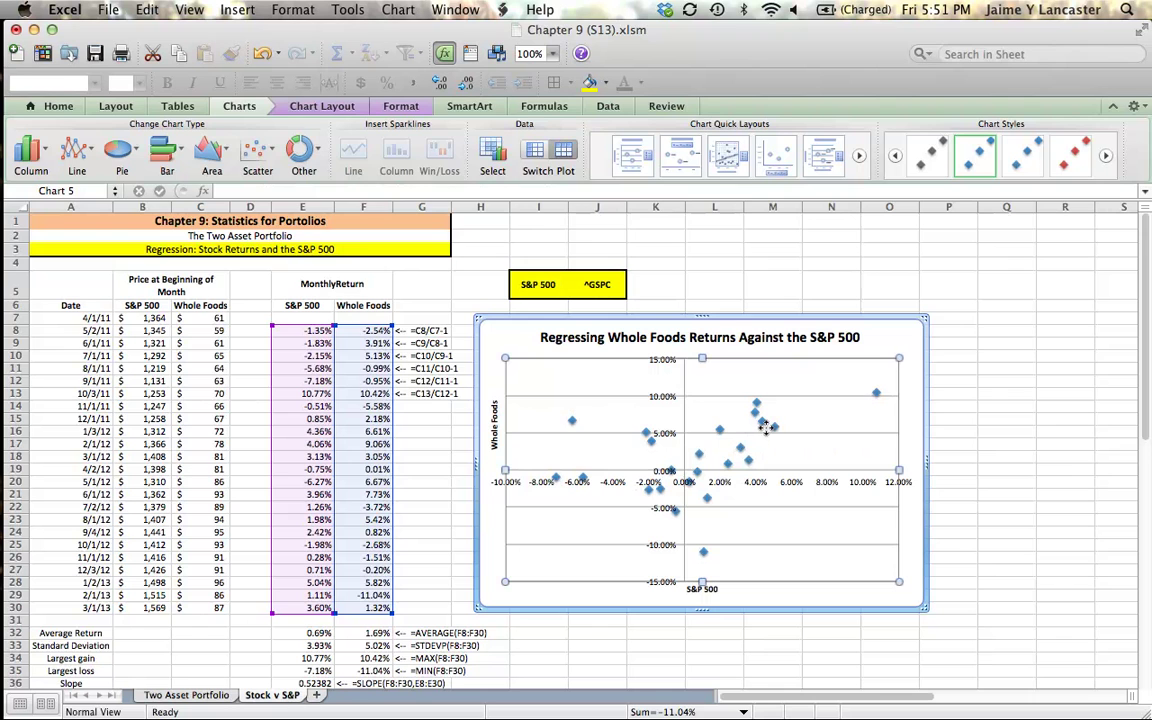
{"action": "double_click", "coordinate": [704, 428]}
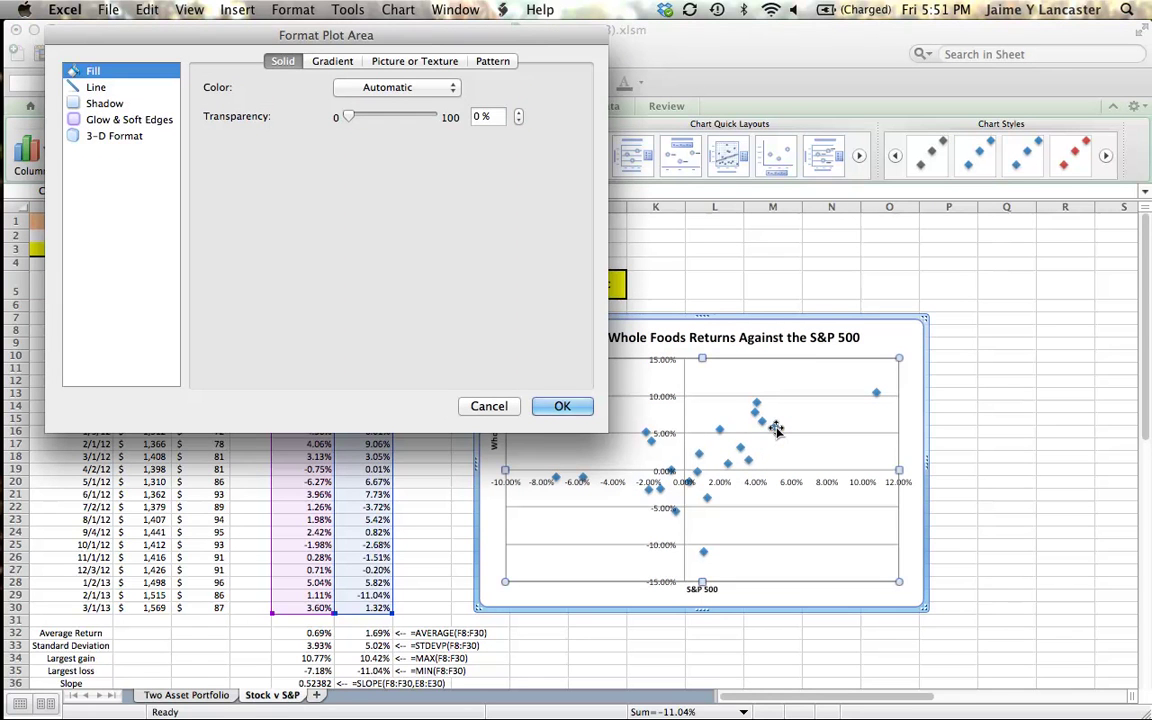
{"action": "left_click", "coordinate": [489, 408]}
- Add a linear trendline to the data series of the scatter chart
{"action": "left_click", "coordinate": [776, 428]}
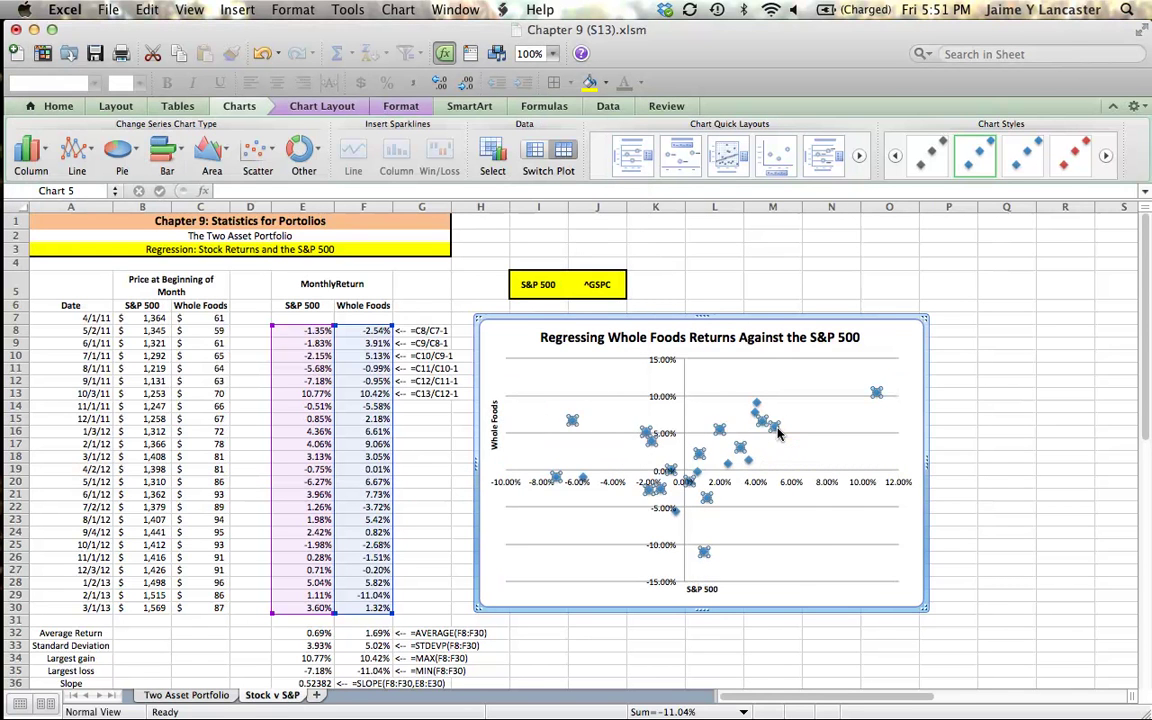
{"action": "right_click", "coordinate": [778, 432]}
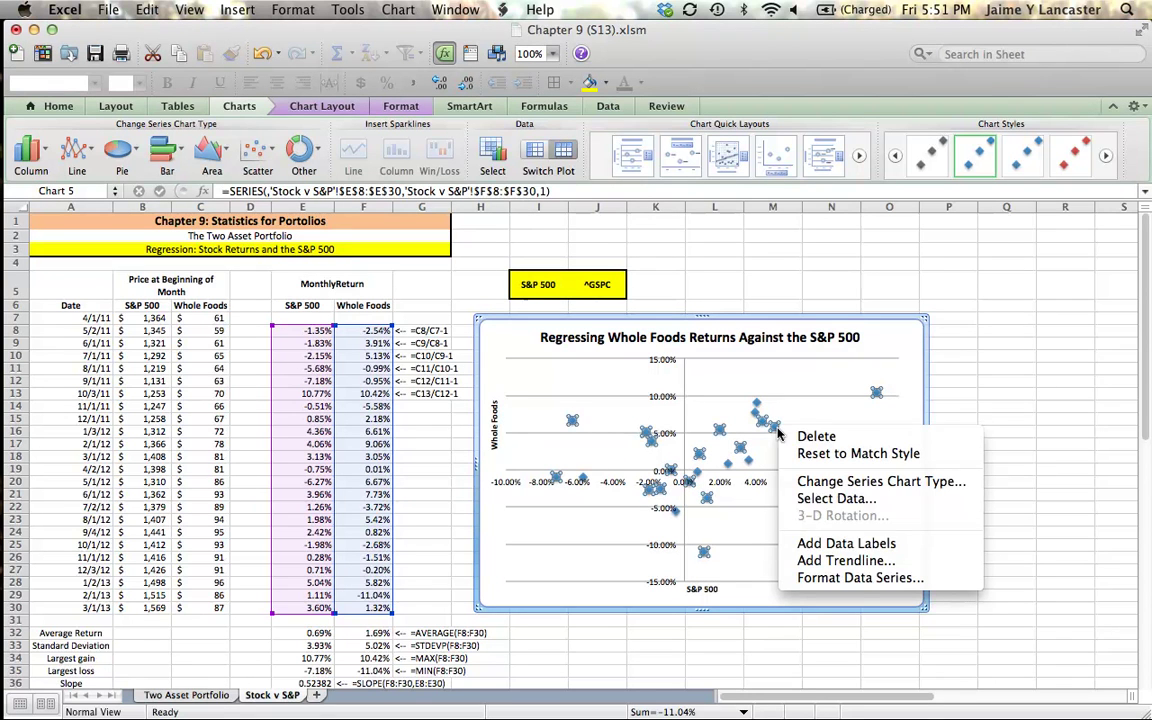
{"action": "left_click", "coordinate": [834, 565]}
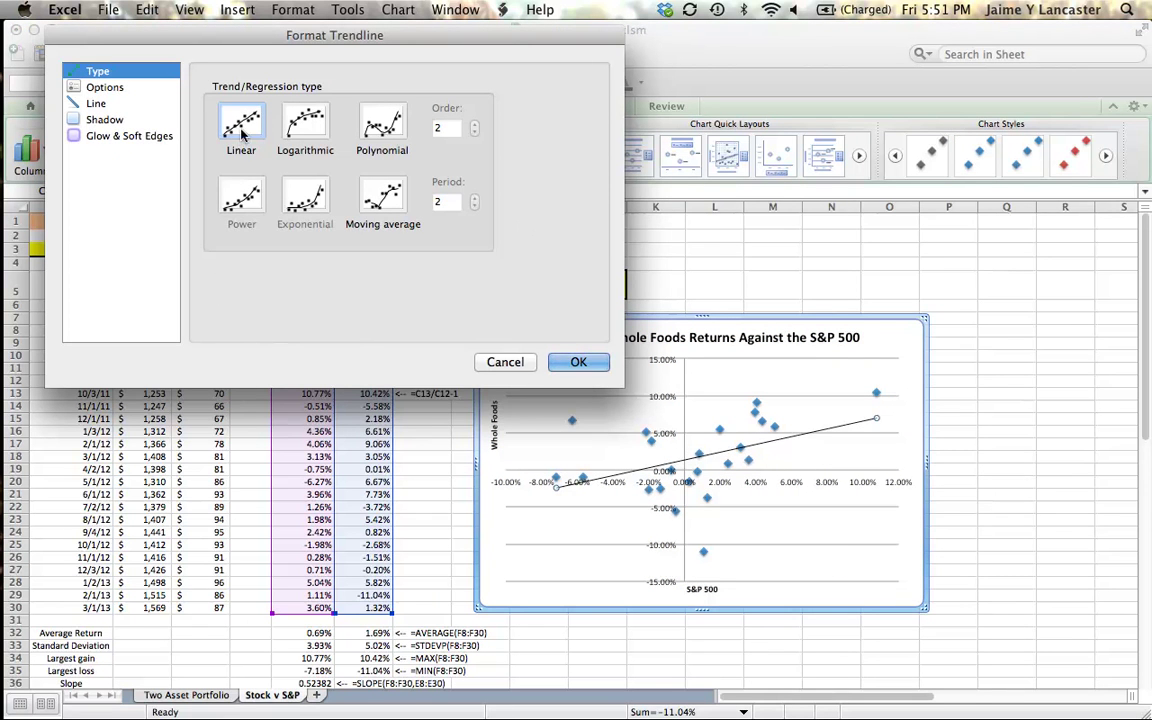
- Display the trendline's equation and R-squared value on the chart, and move their label above the line, clear of the data points
{"action": "left_click", "coordinate": [116, 92]}
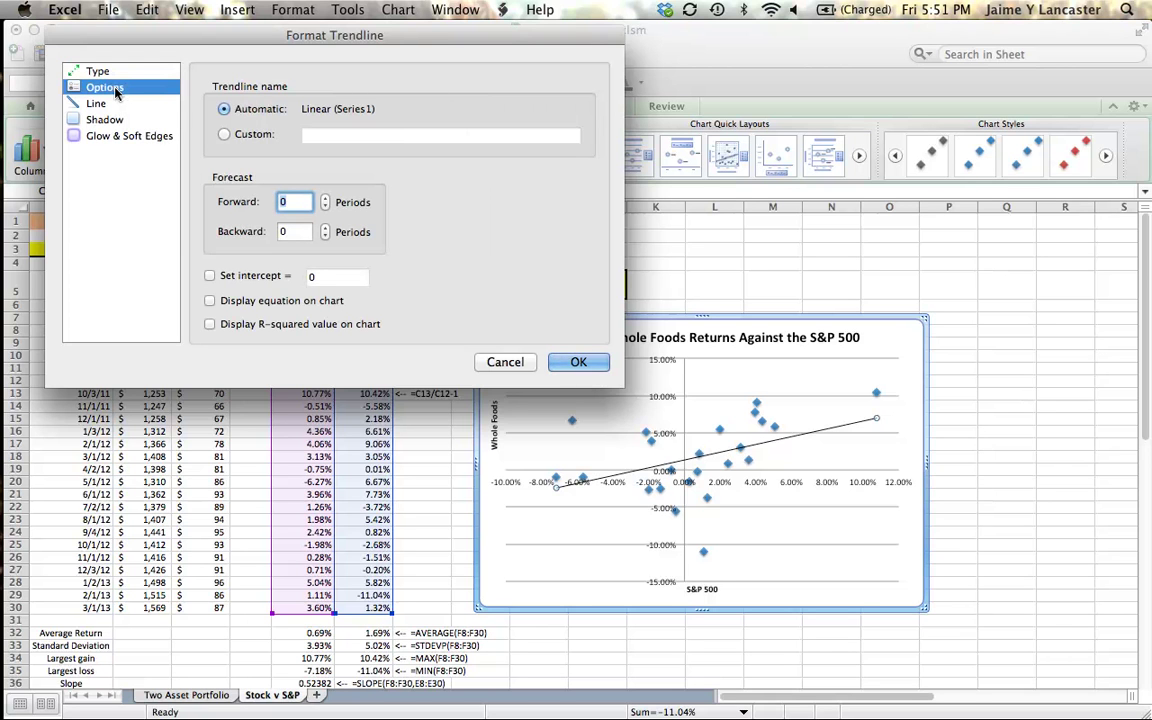
{"action": "left_click", "coordinate": [210, 323]}
{"action": "left_click", "coordinate": [210, 300]}
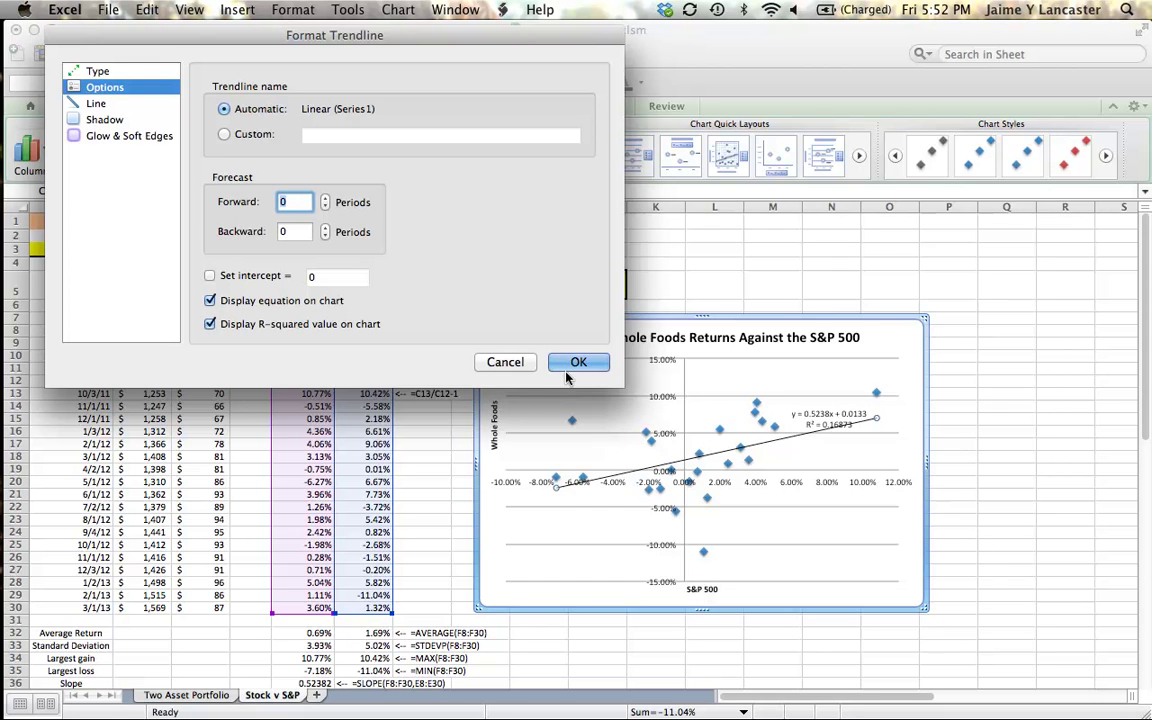
{"action": "left_click", "coordinate": [578, 362]}
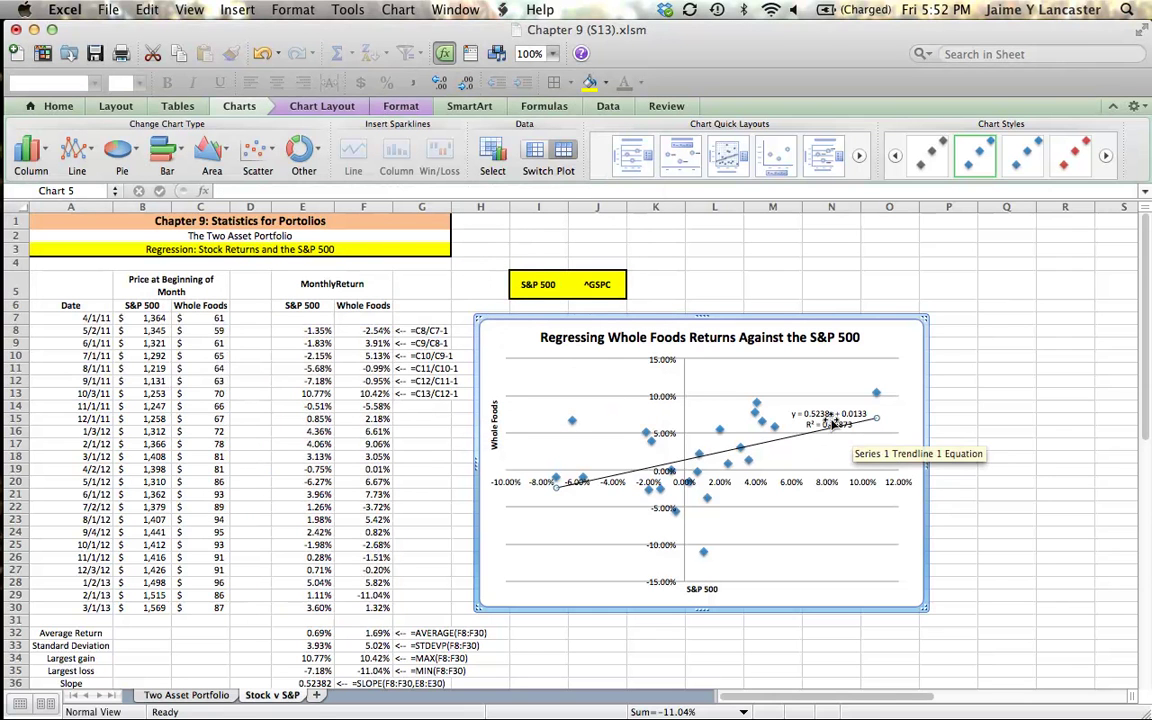
{"action": "left_click_drag", "start_coordinate": [818, 422], "coordinate": [799, 381]}
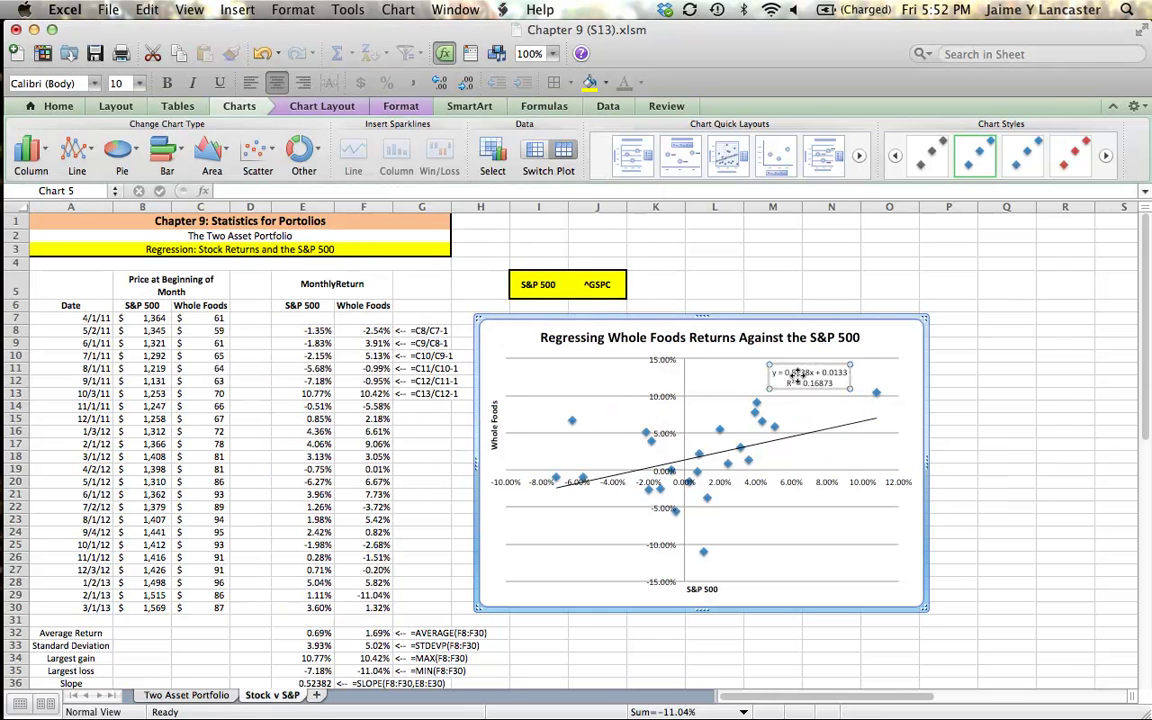
{"action": "left_click", "coordinate": [1018, 460]}
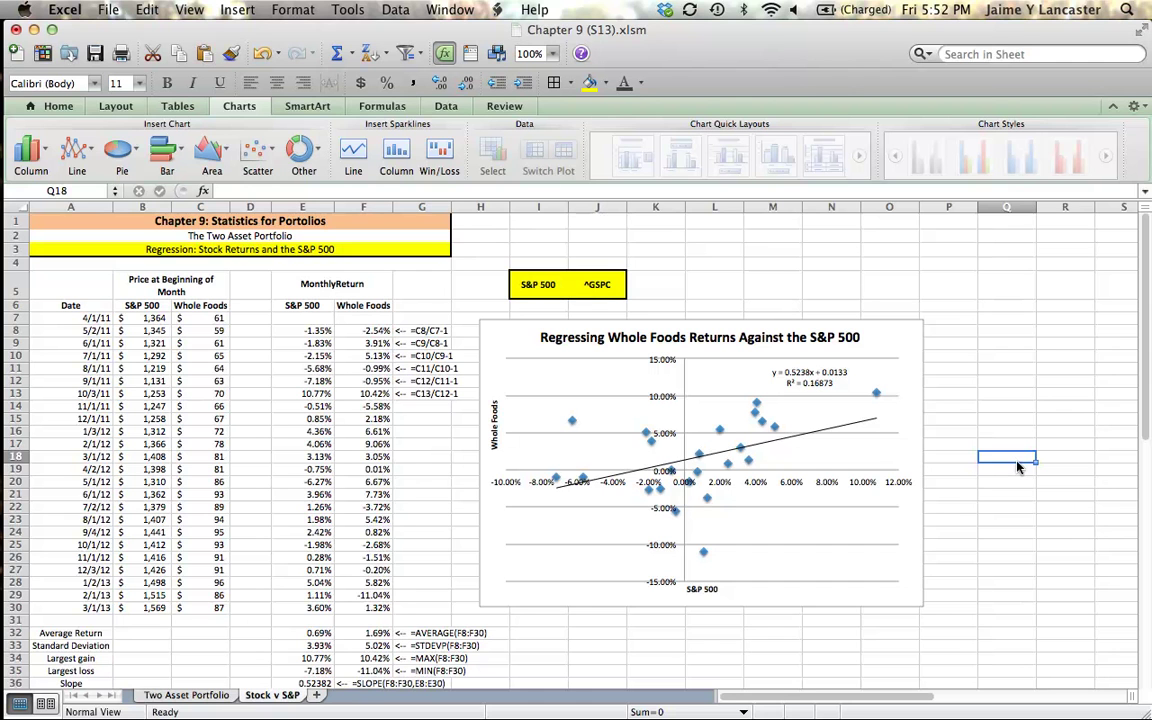
- Compare the slope, intercept and R-squared formulas in E36:E38 with the trendline equation on the chart
{"action": "scroll", "coordinate": [1018, 467], "scroll_direction": "down", "scroll_amount": 3}
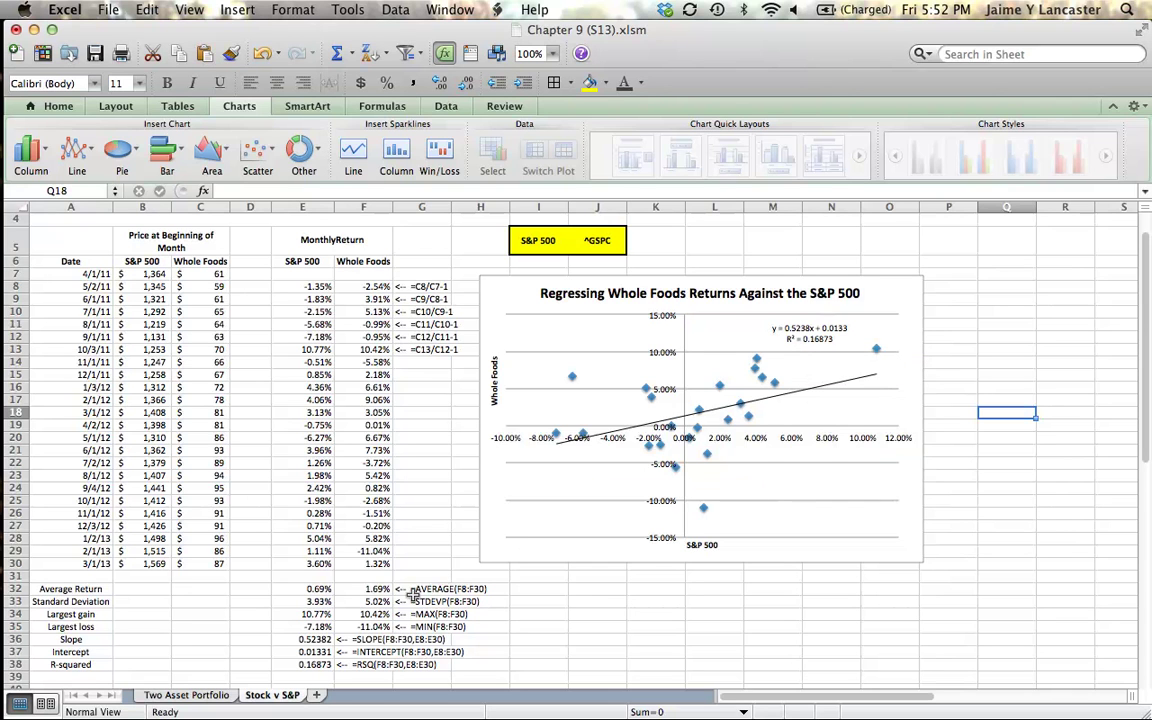
{"action": "left_click", "coordinate": [305, 639]}
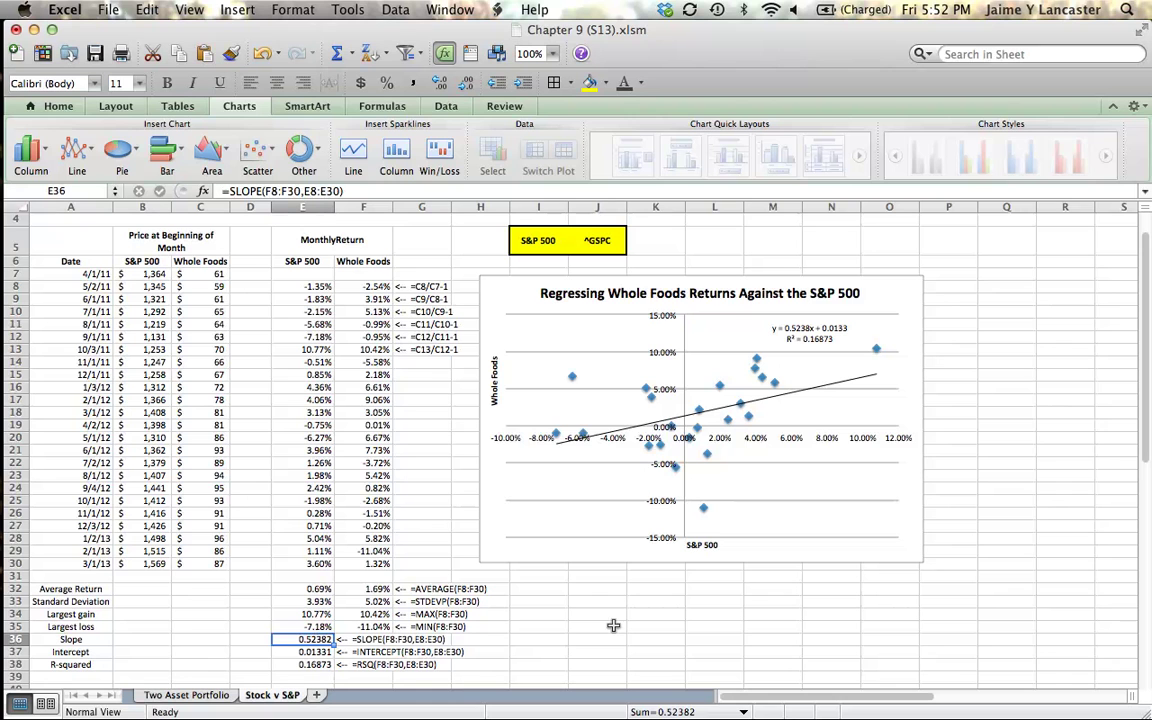
{"action": "left_click", "coordinate": [307, 651]}
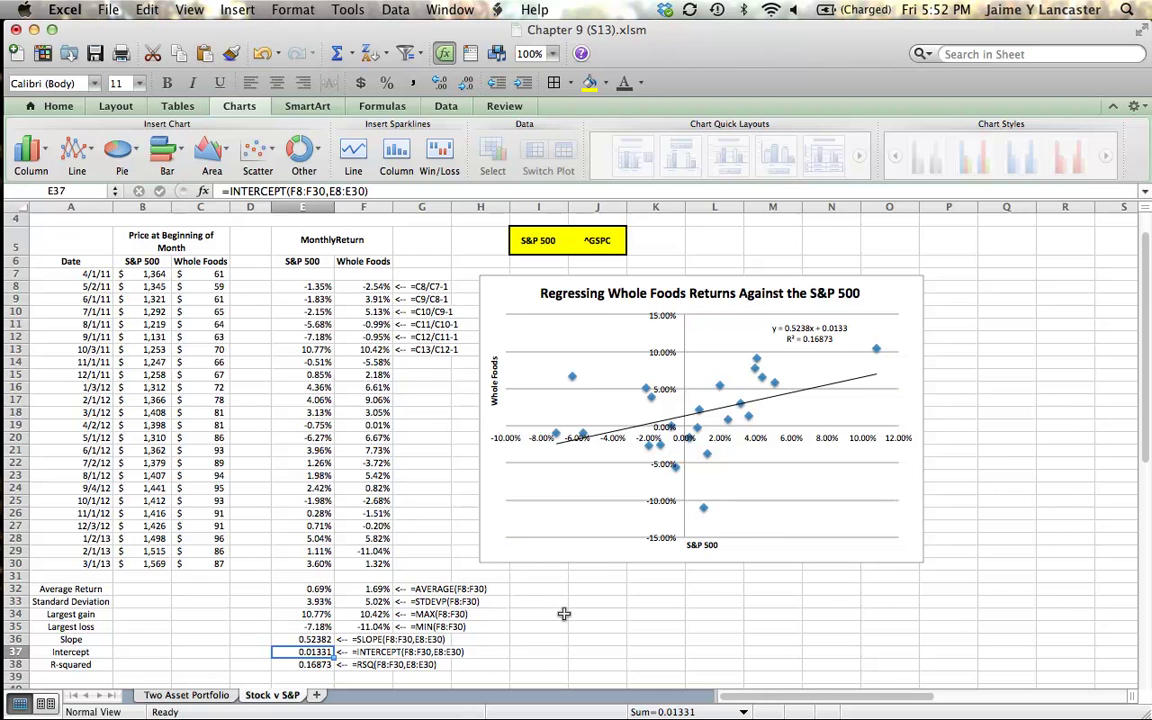
{"action": "left_click", "coordinate": [597, 636]}
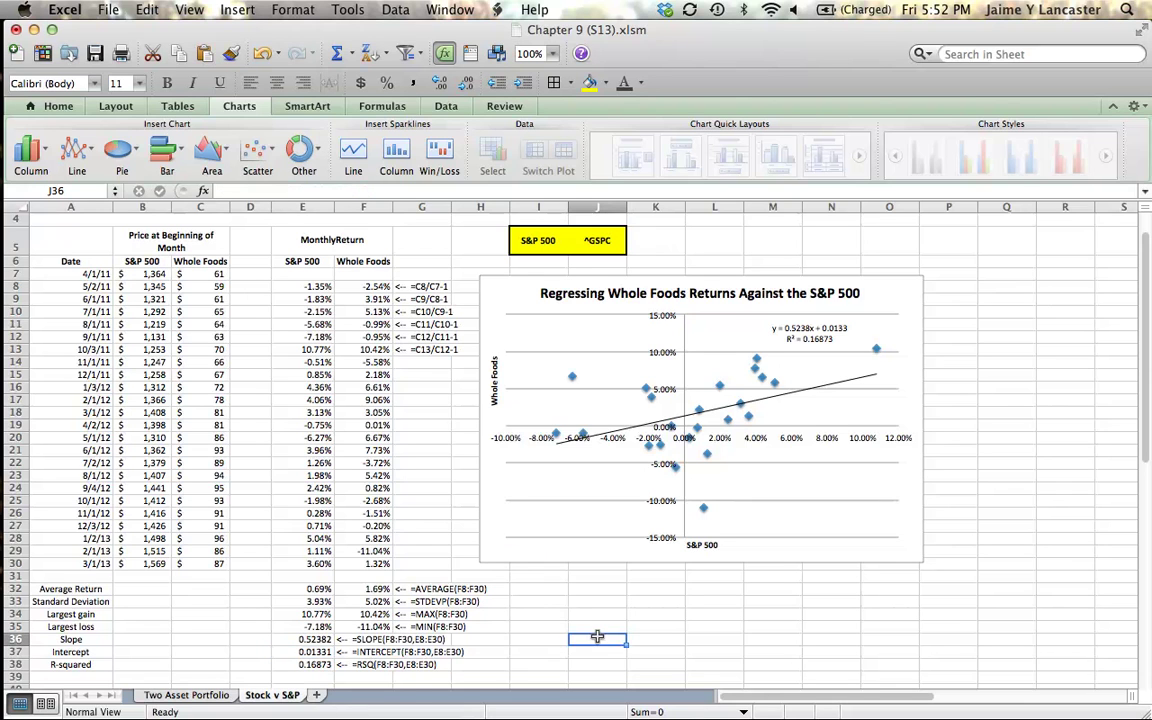
{"action": "left_click", "coordinate": [305, 664]}
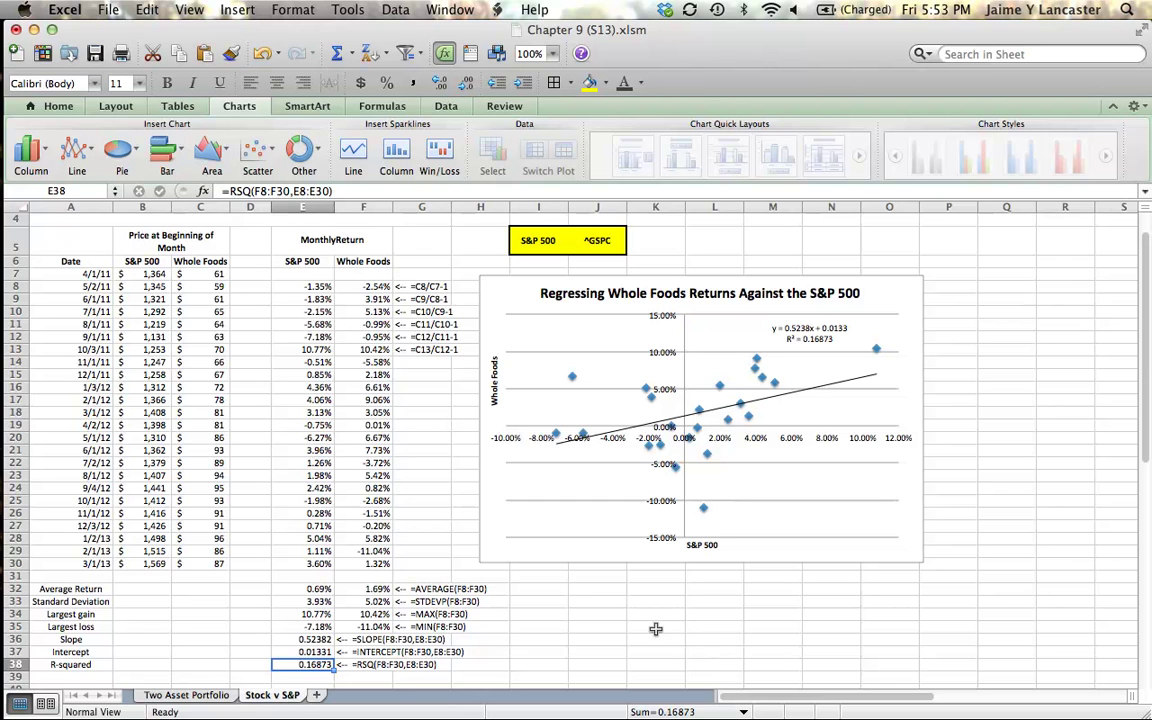
{"action": "mouse_move", "coordinate": [8, 480]}
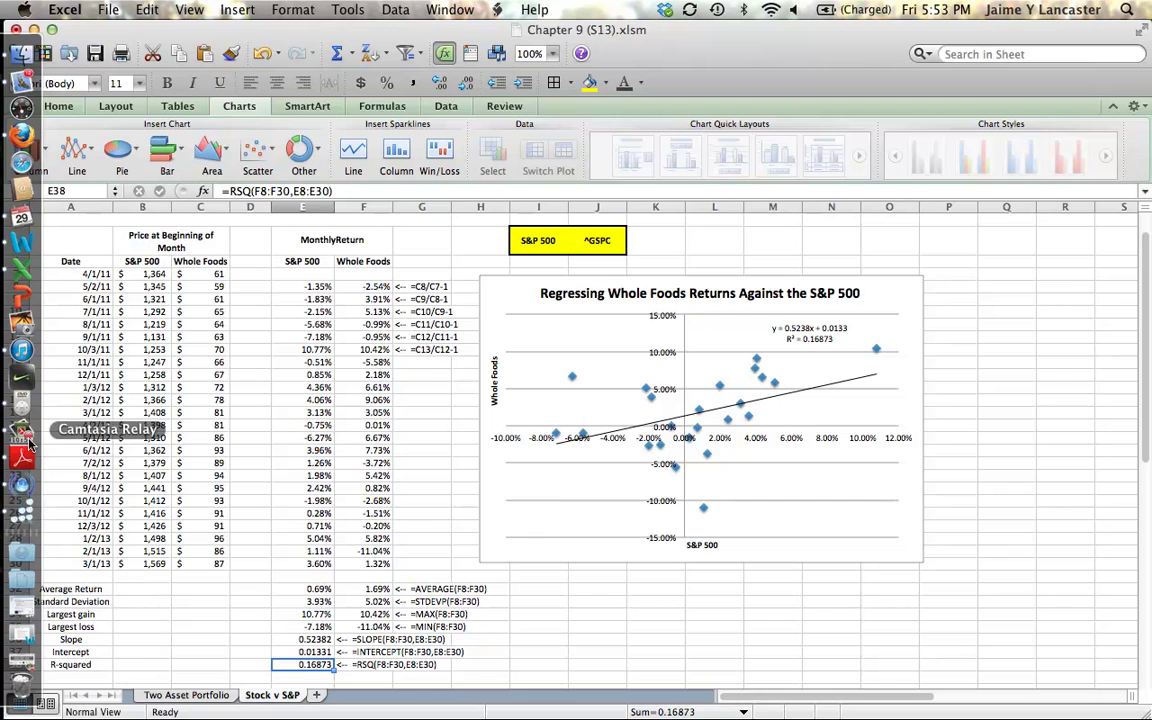
{"action": "left_click", "coordinate": [29, 443]}
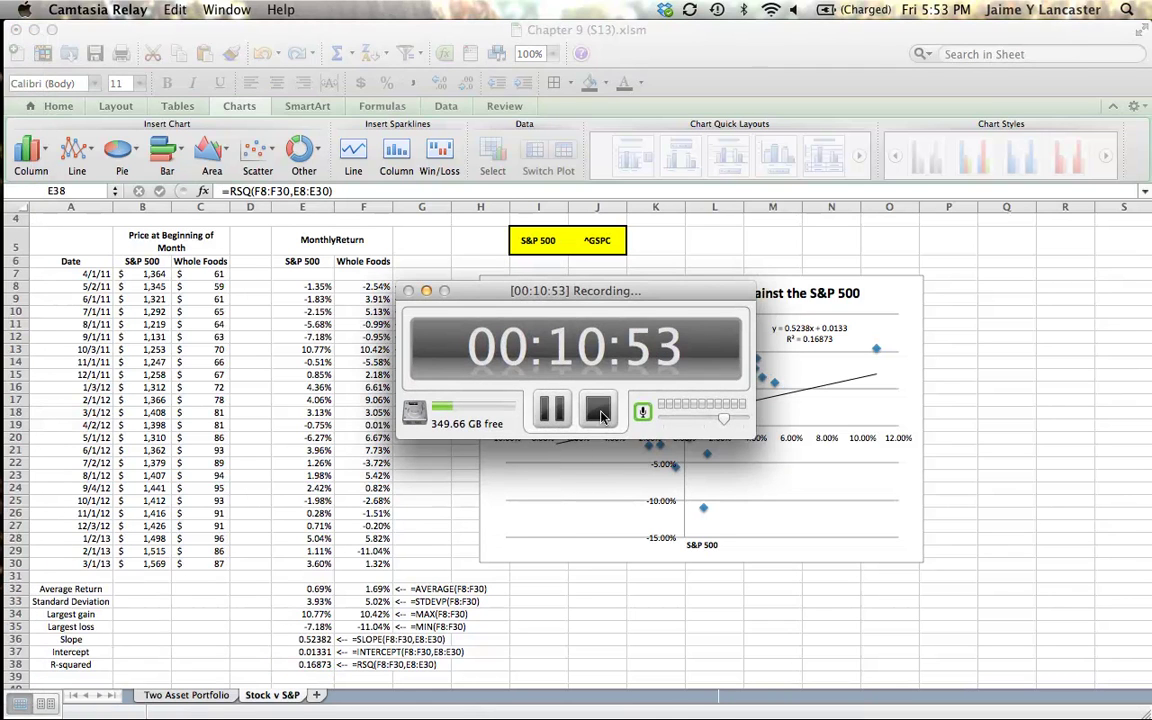